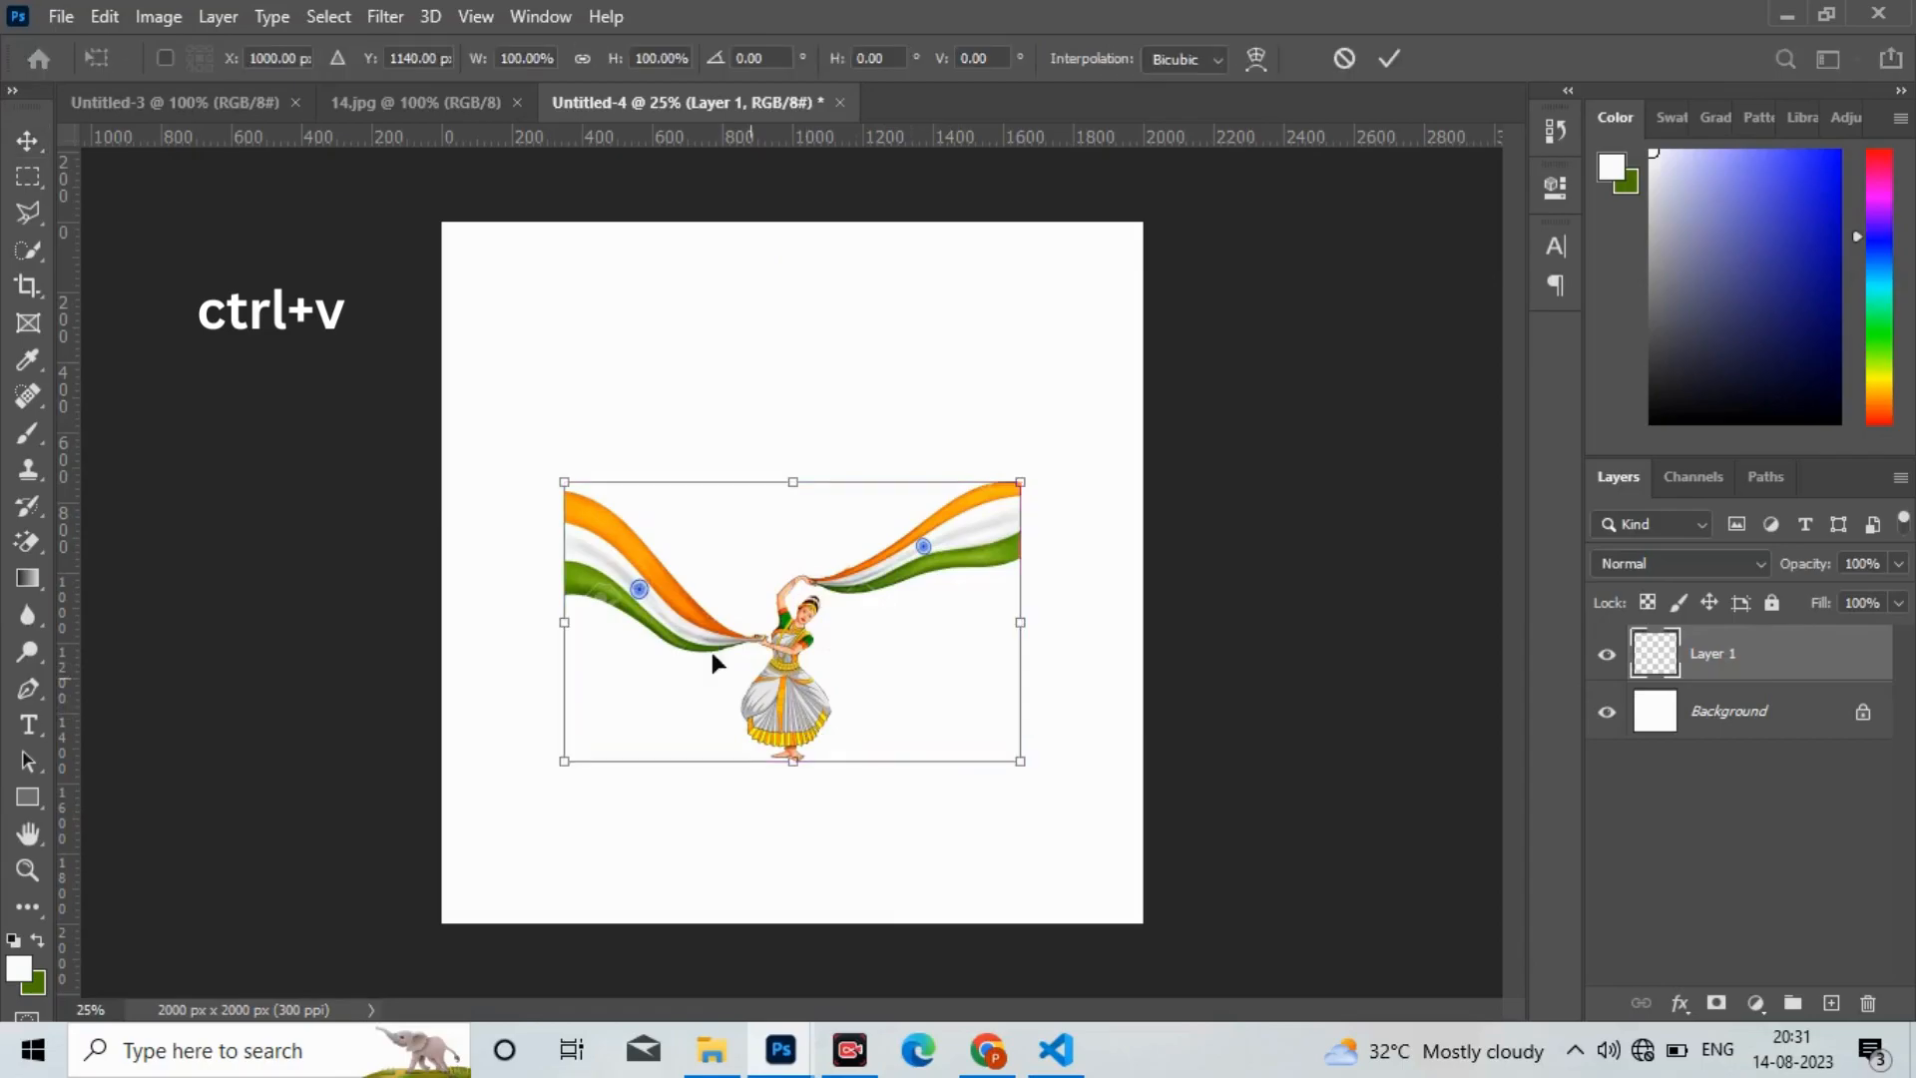
Step: Enlarge the pasted dancer-and-flags artwork so the flags span the full width of the canvas
drag(556, 479, 435, 455)
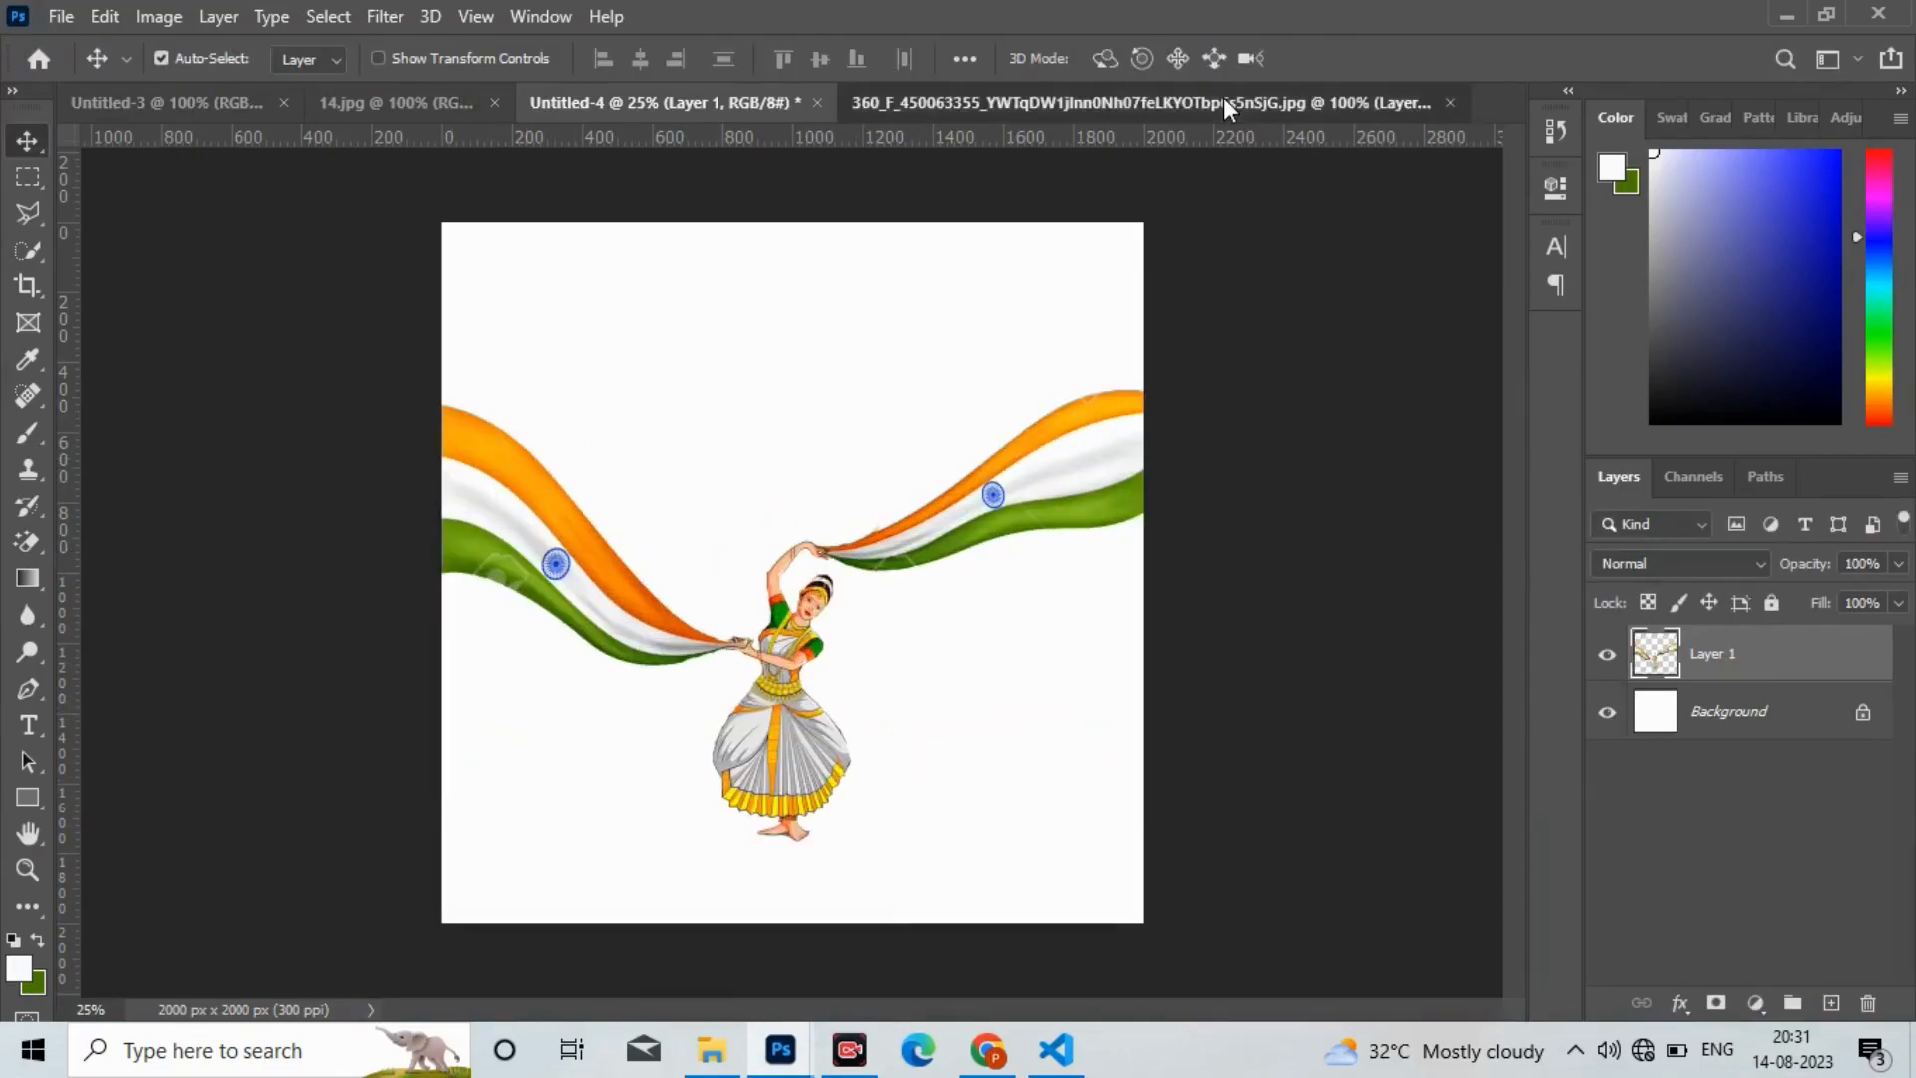
Step: Copy the fort artwork from its own document into Untitled-4, scale it above the dancer, and place its layer beneath the dancer's layer
click(1223, 103)
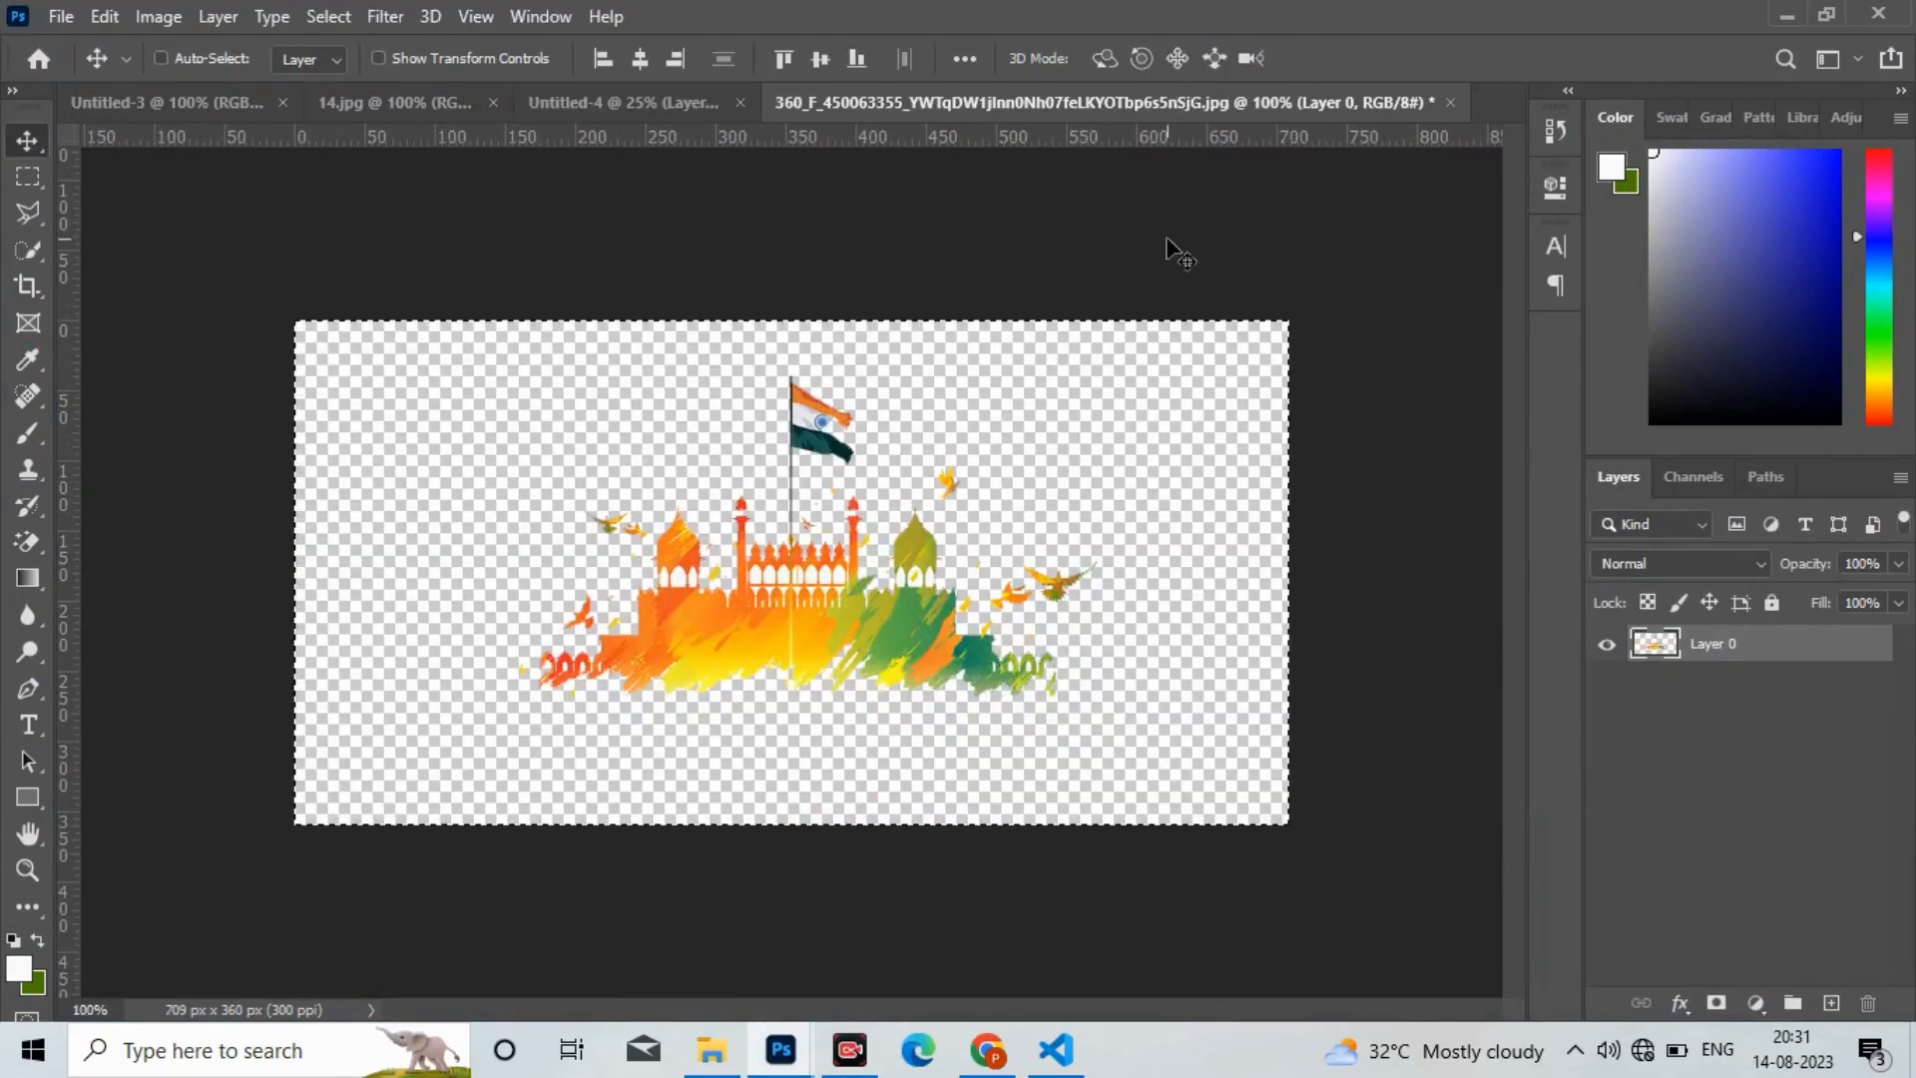
click(633, 104)
drag(811, 339, 348, 337)
key(ctrl+z)
key(ctrl+a)
key(ctrl+t)
drag(614, 535, 813, 455)
key(Return)
key(ctrl+bracketleft)
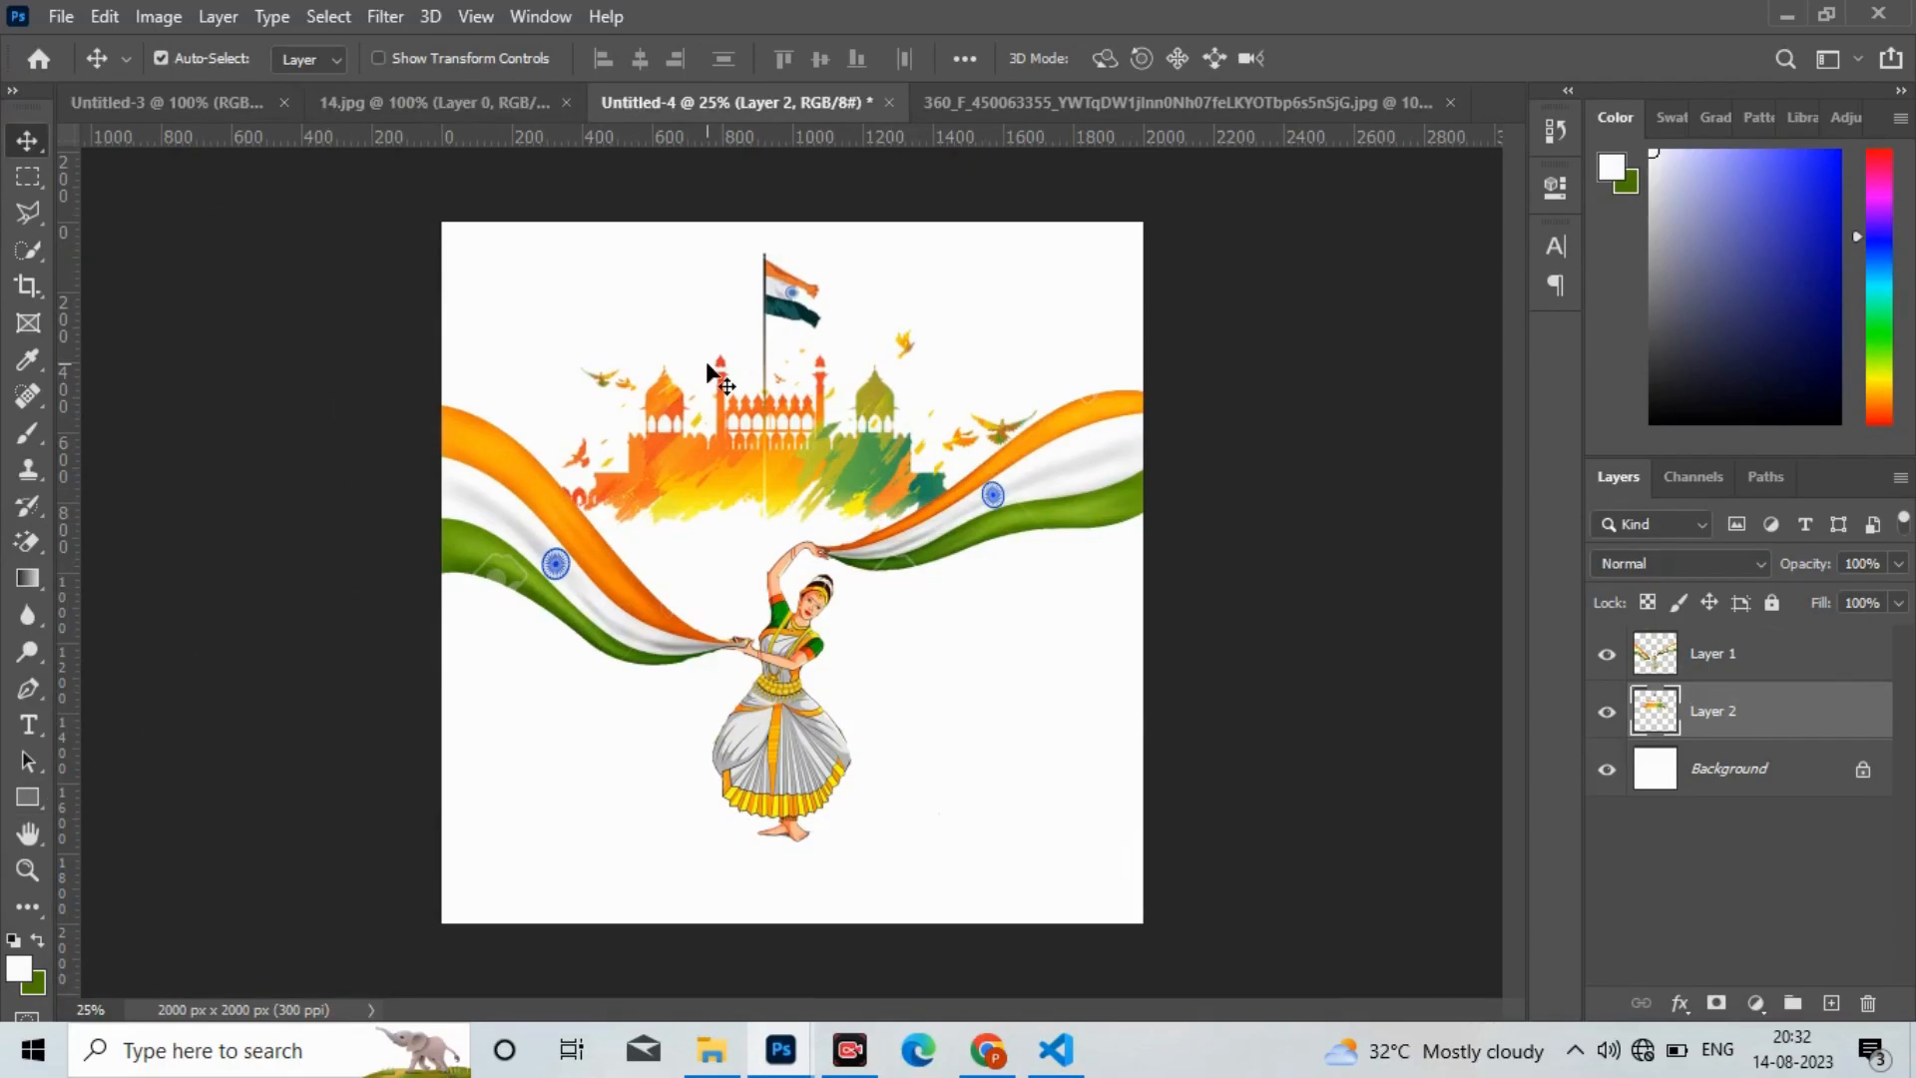
Step: Define a brush preset from the pink powder splash in 14.jpg
click(409, 106)
click(106, 18)
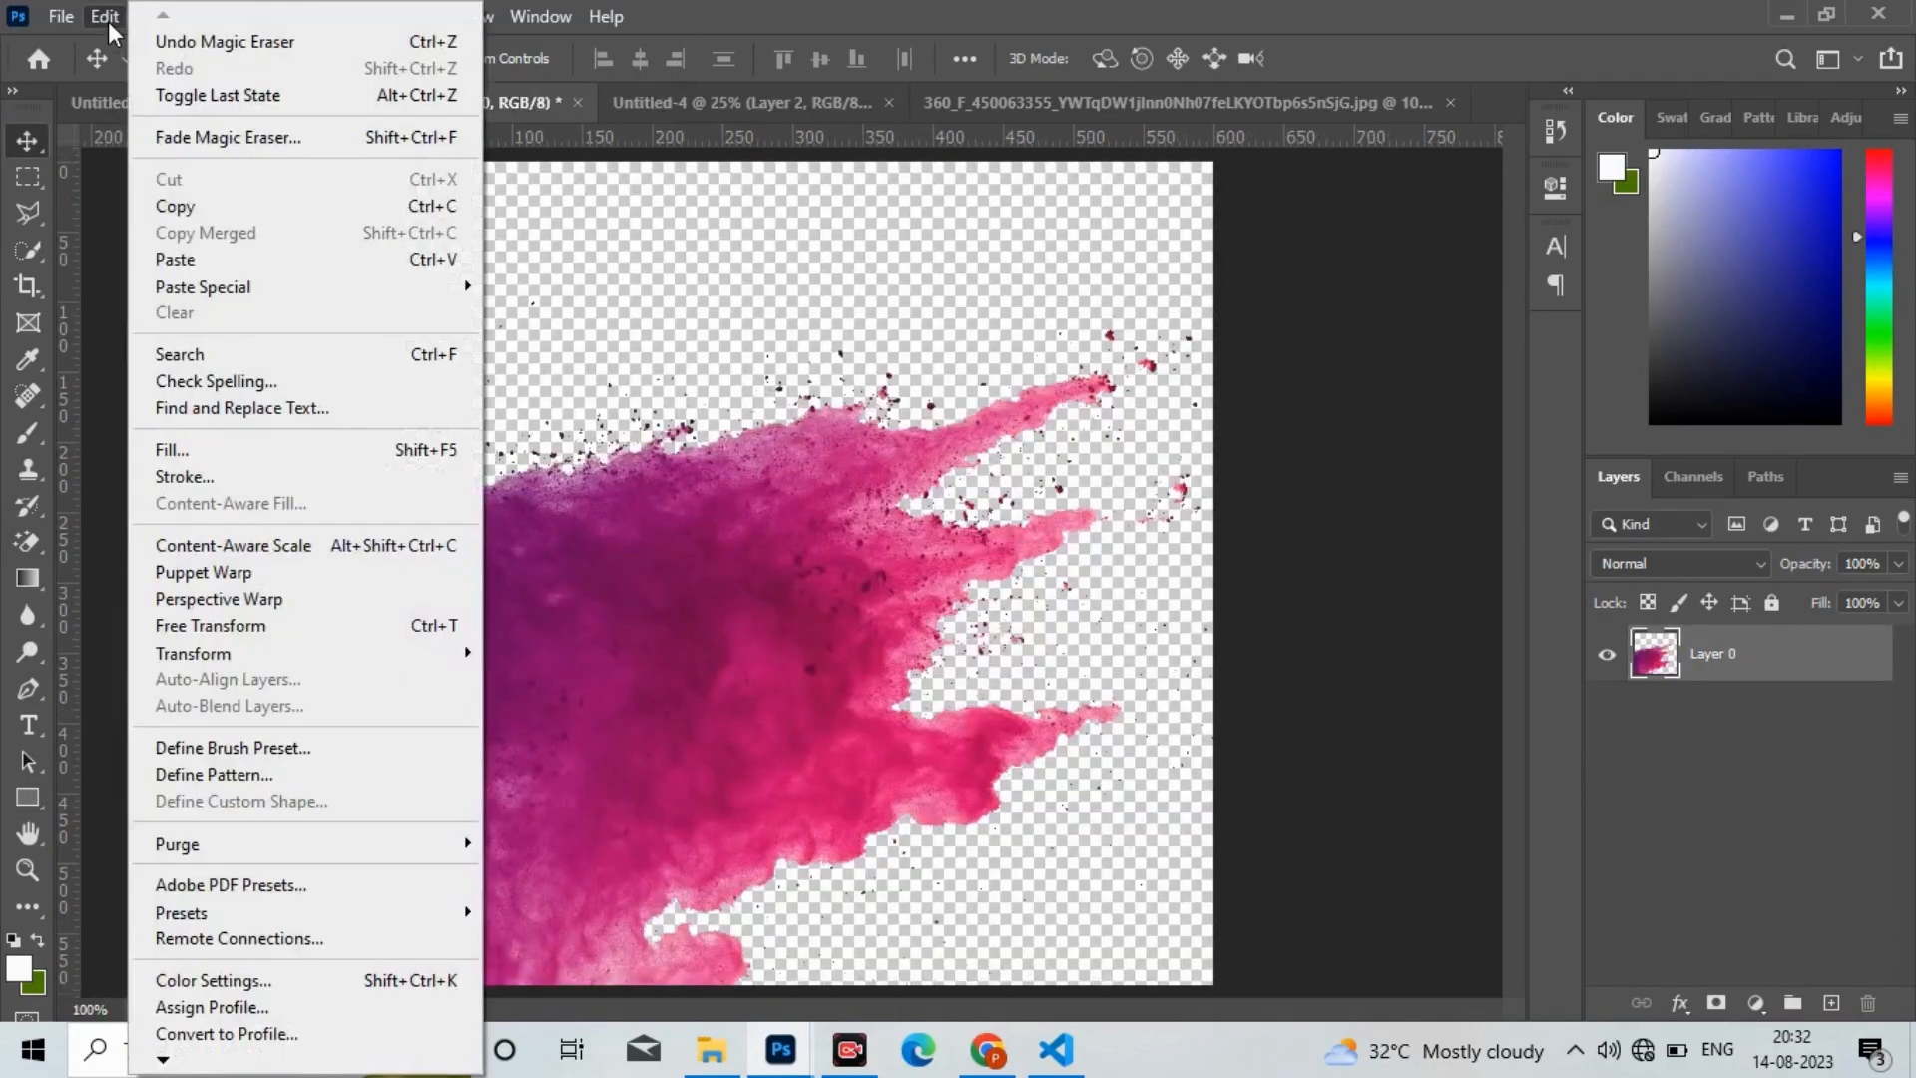
click(287, 748)
click(1262, 317)
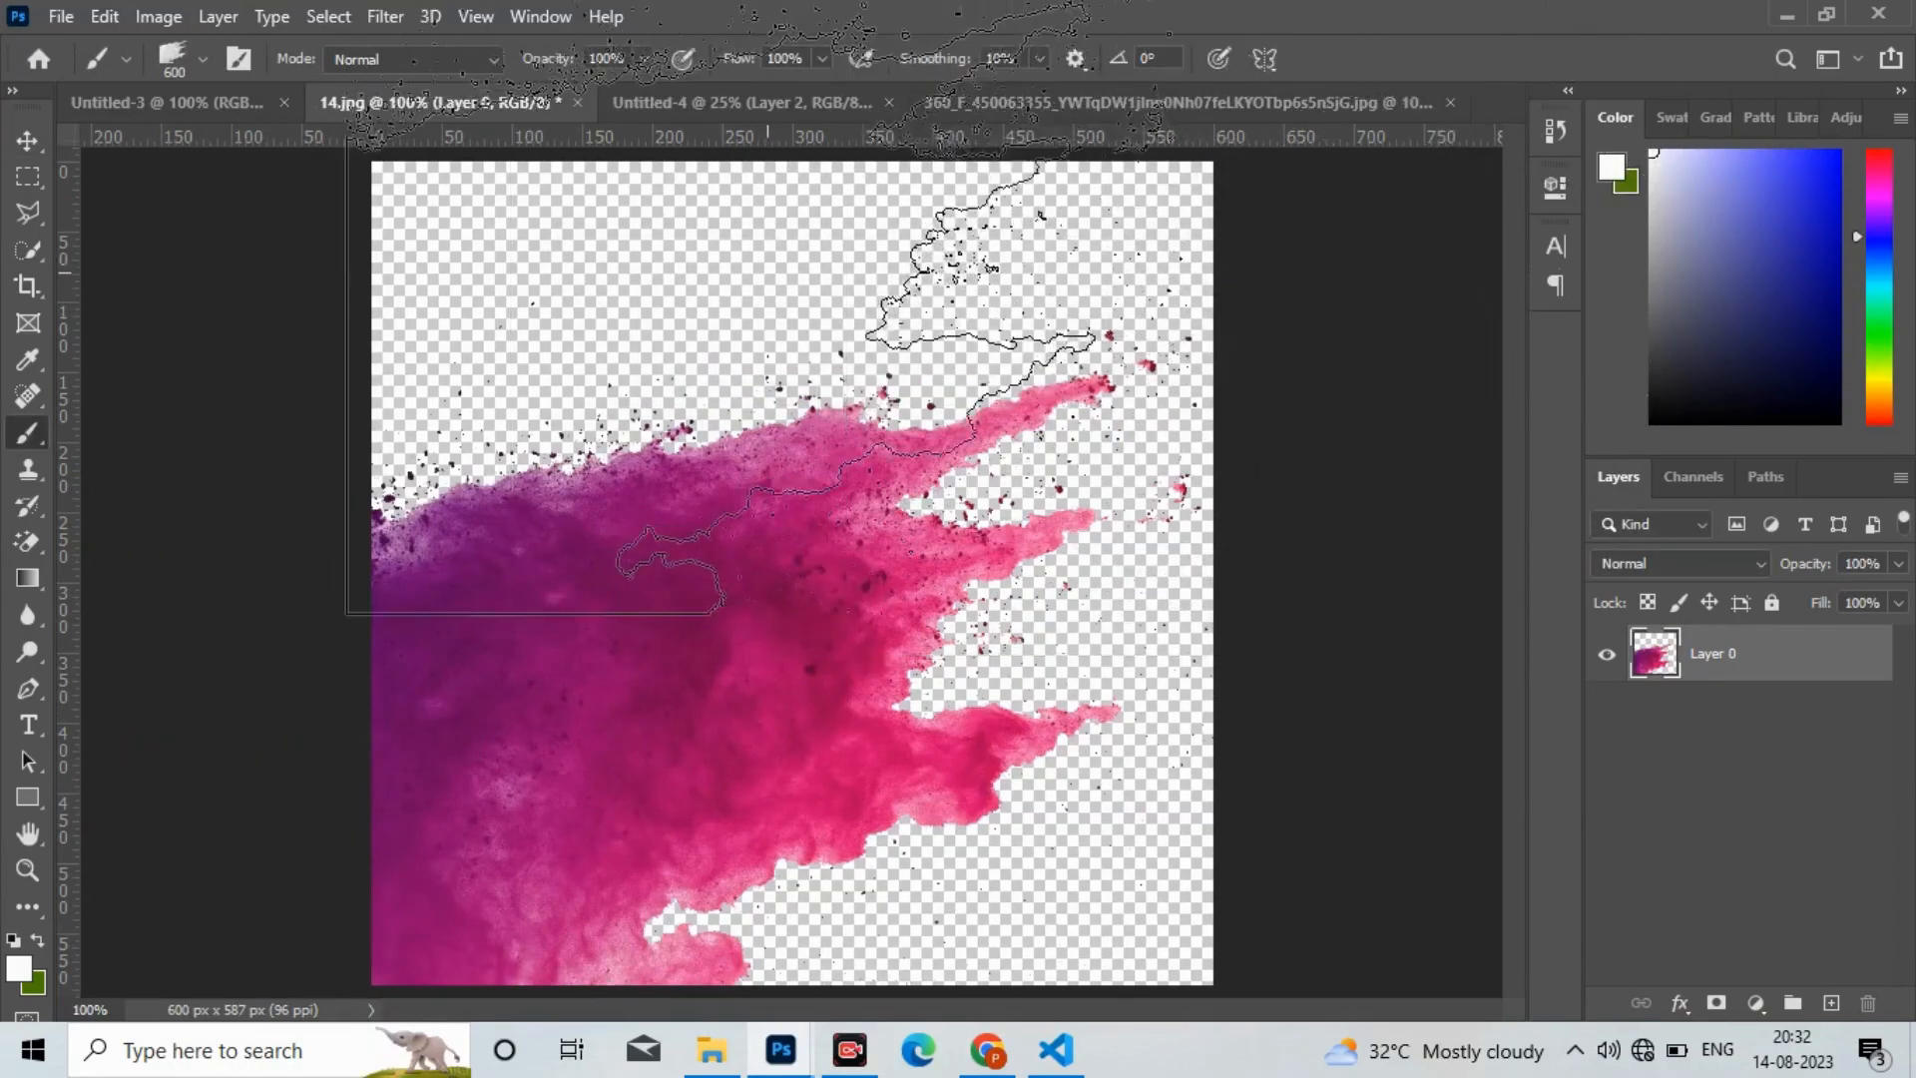
Step: In Untitled-4, rotate the splash brush tip to 133° and set the foreground colour to the flag's orange, ffa911
click(662, 117)
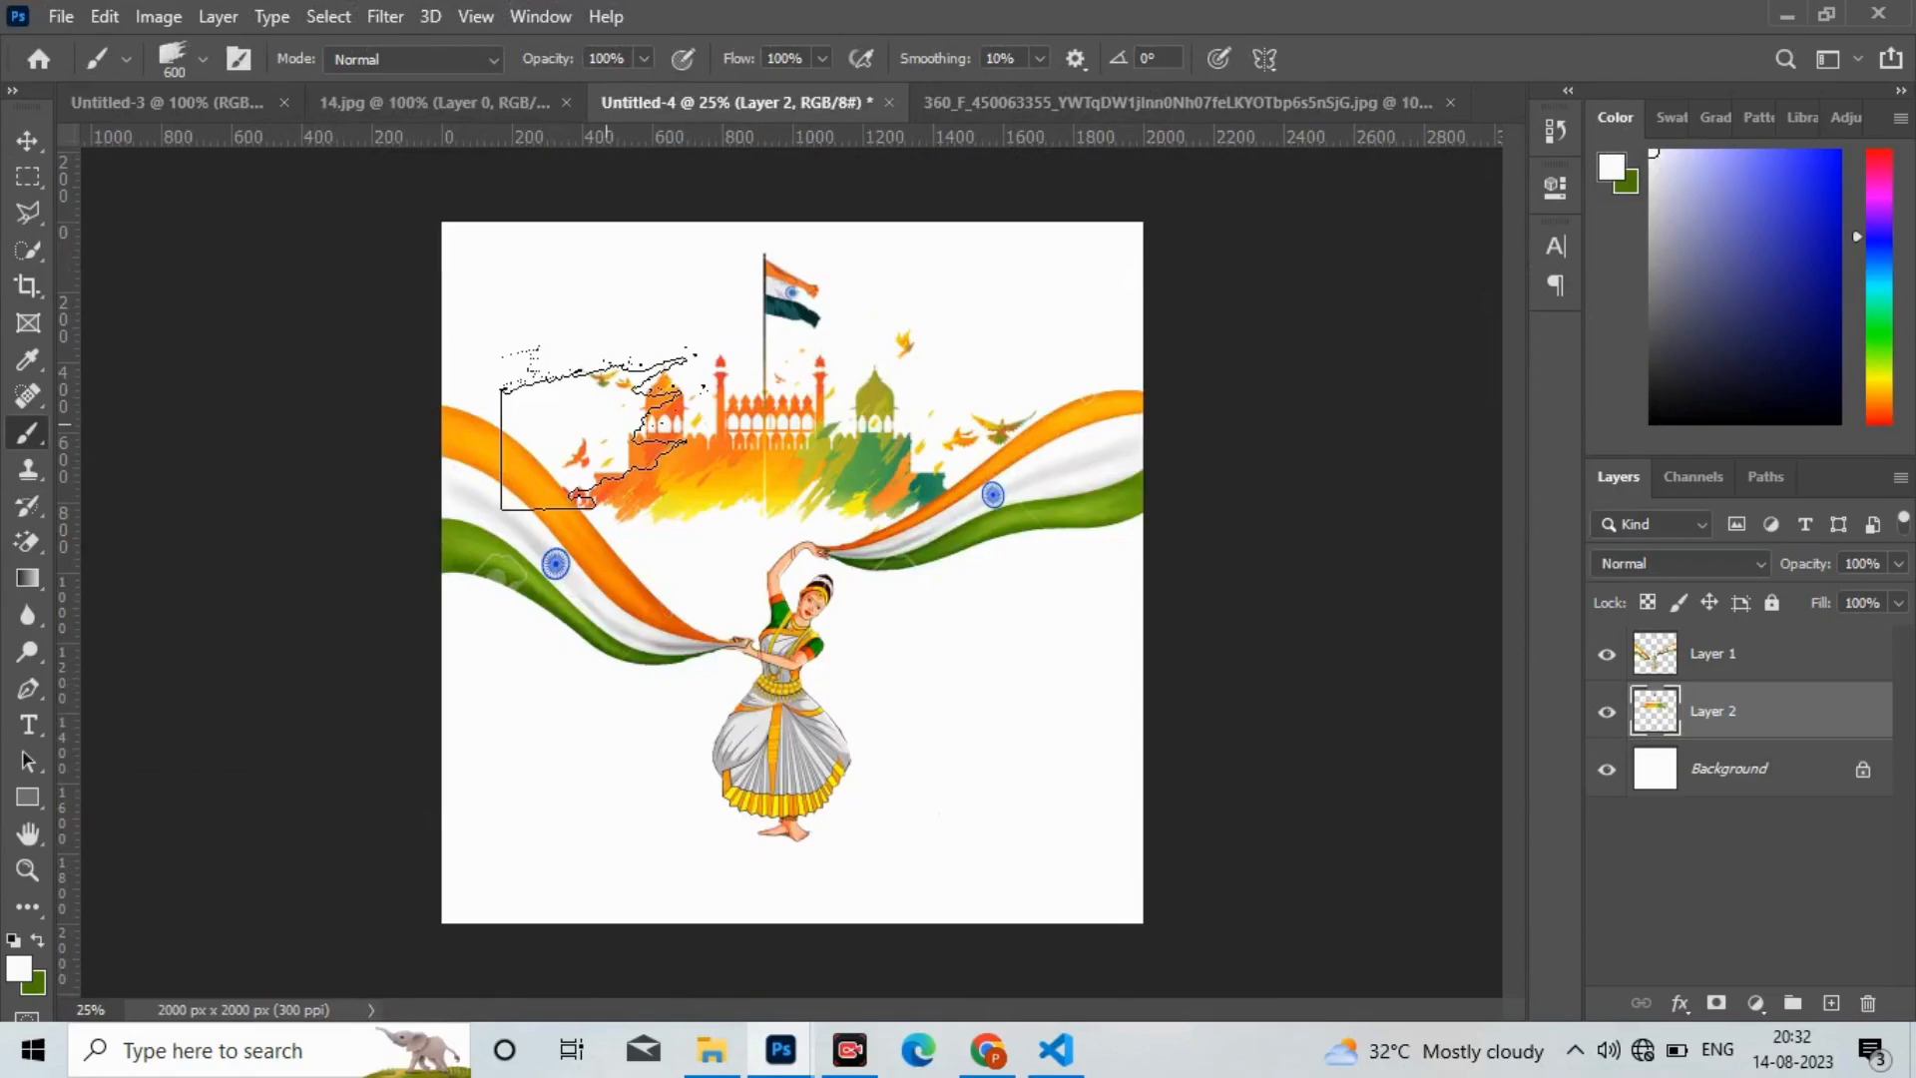
click(202, 58)
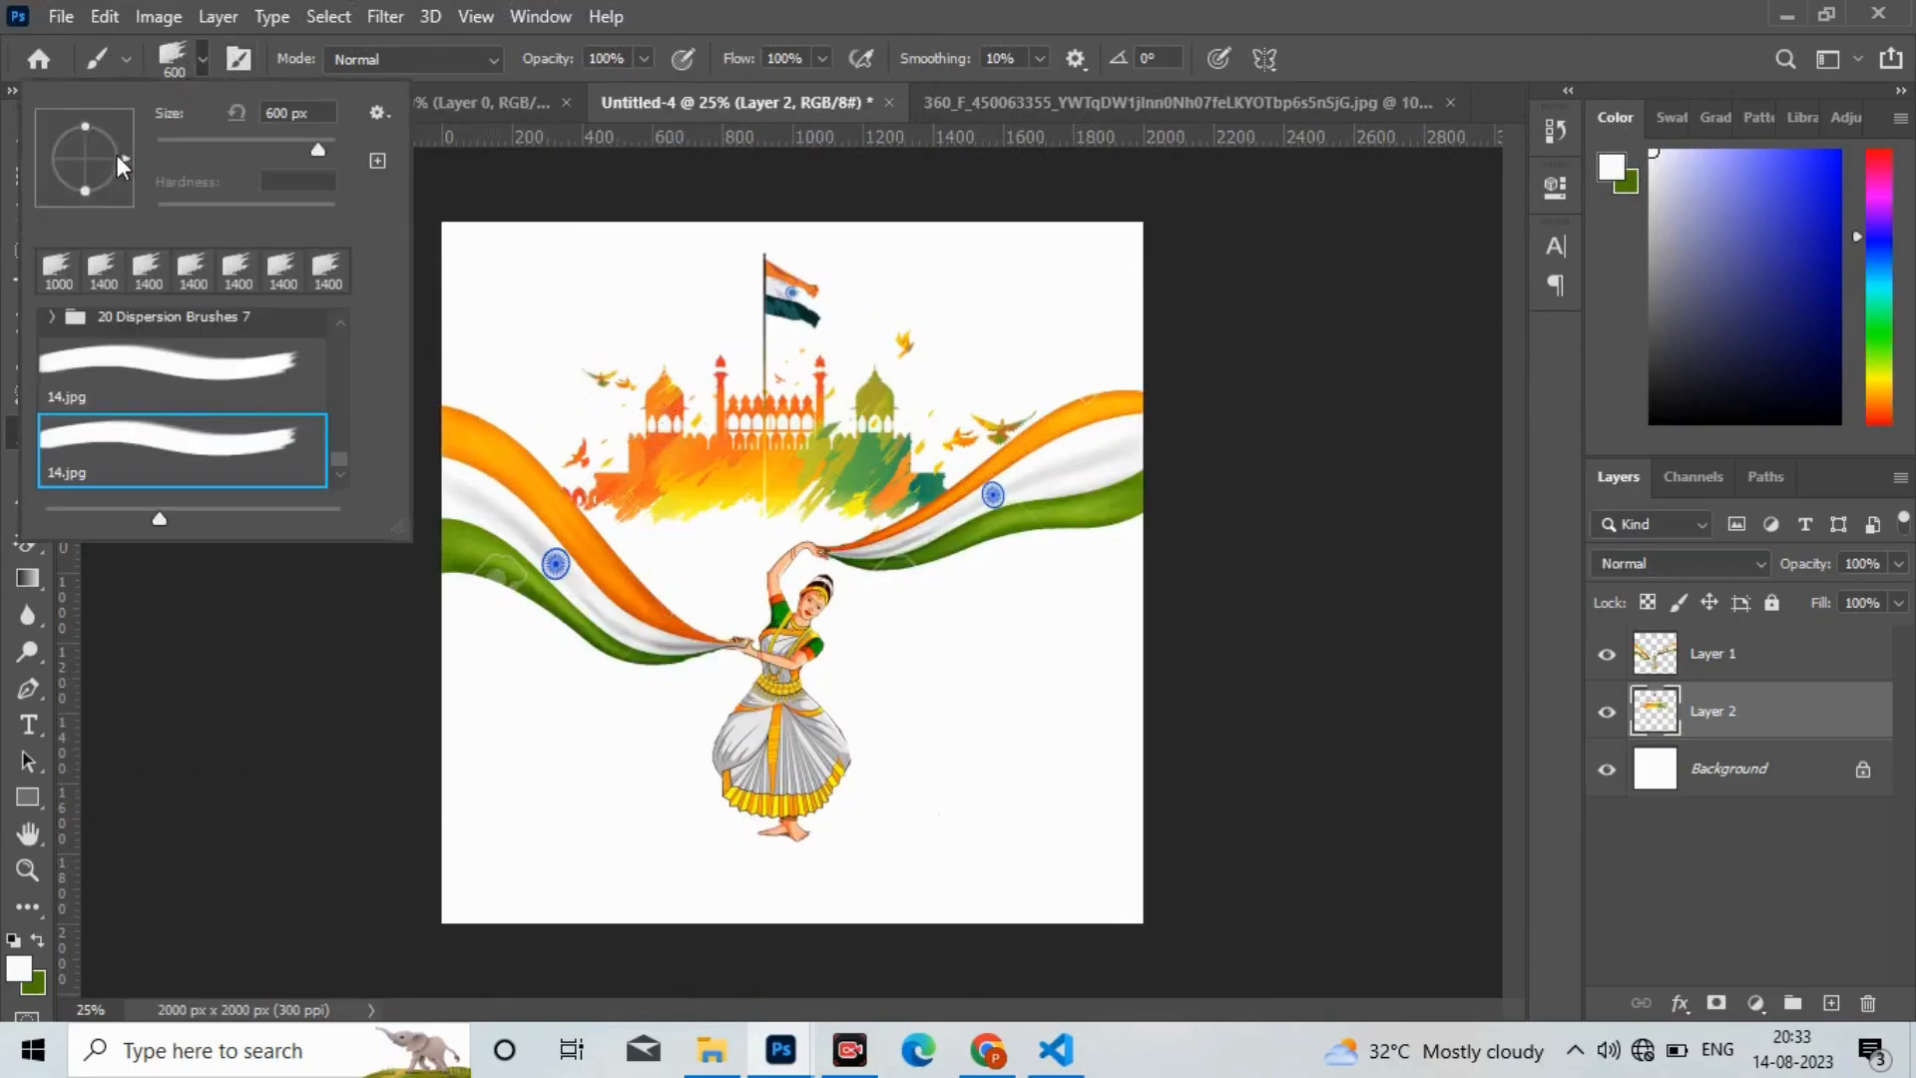
drag(94, 187, 38, 211)
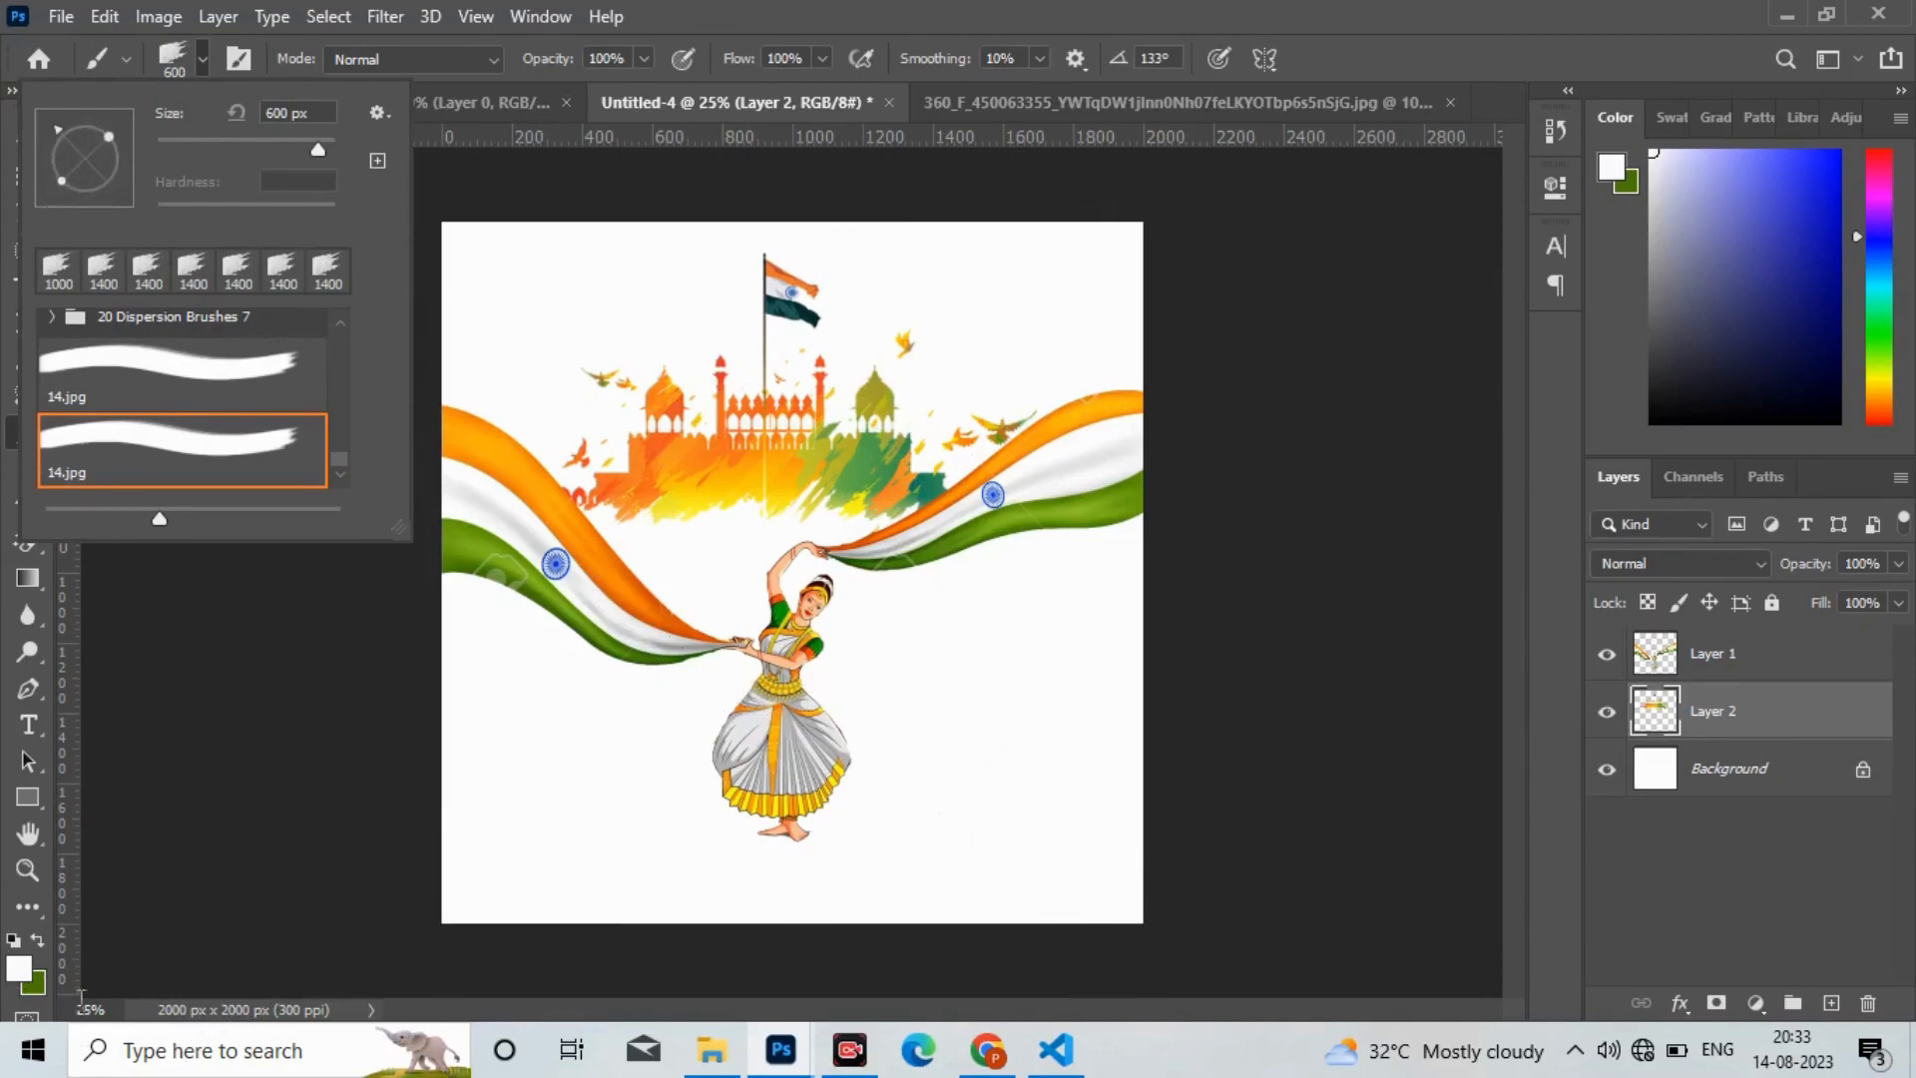
click(20, 973)
click(483, 454)
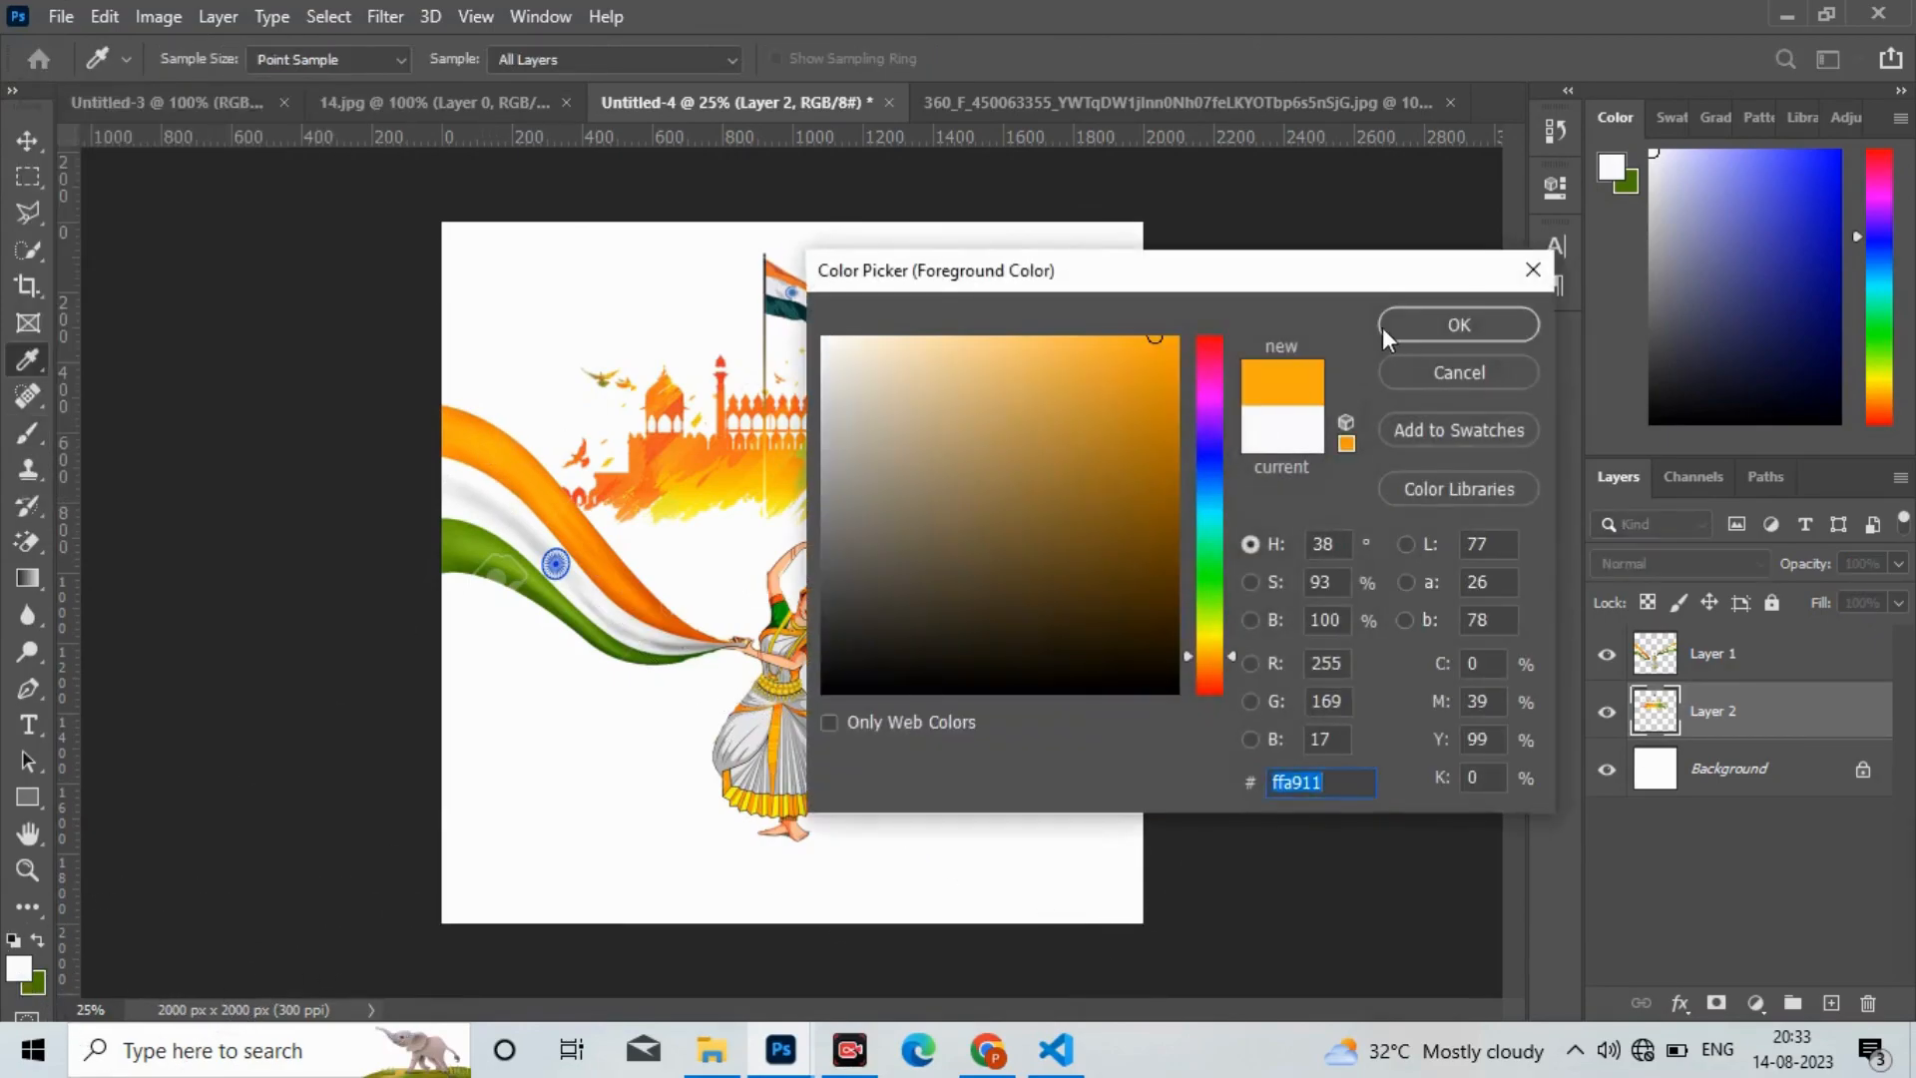
click(1392, 326)
Step: Enlarge the splash brush to 1100 px and stamp an orange splash in the canvas's lower-right corner
key(bracketright)
key(bracketright)
key(bracketright)
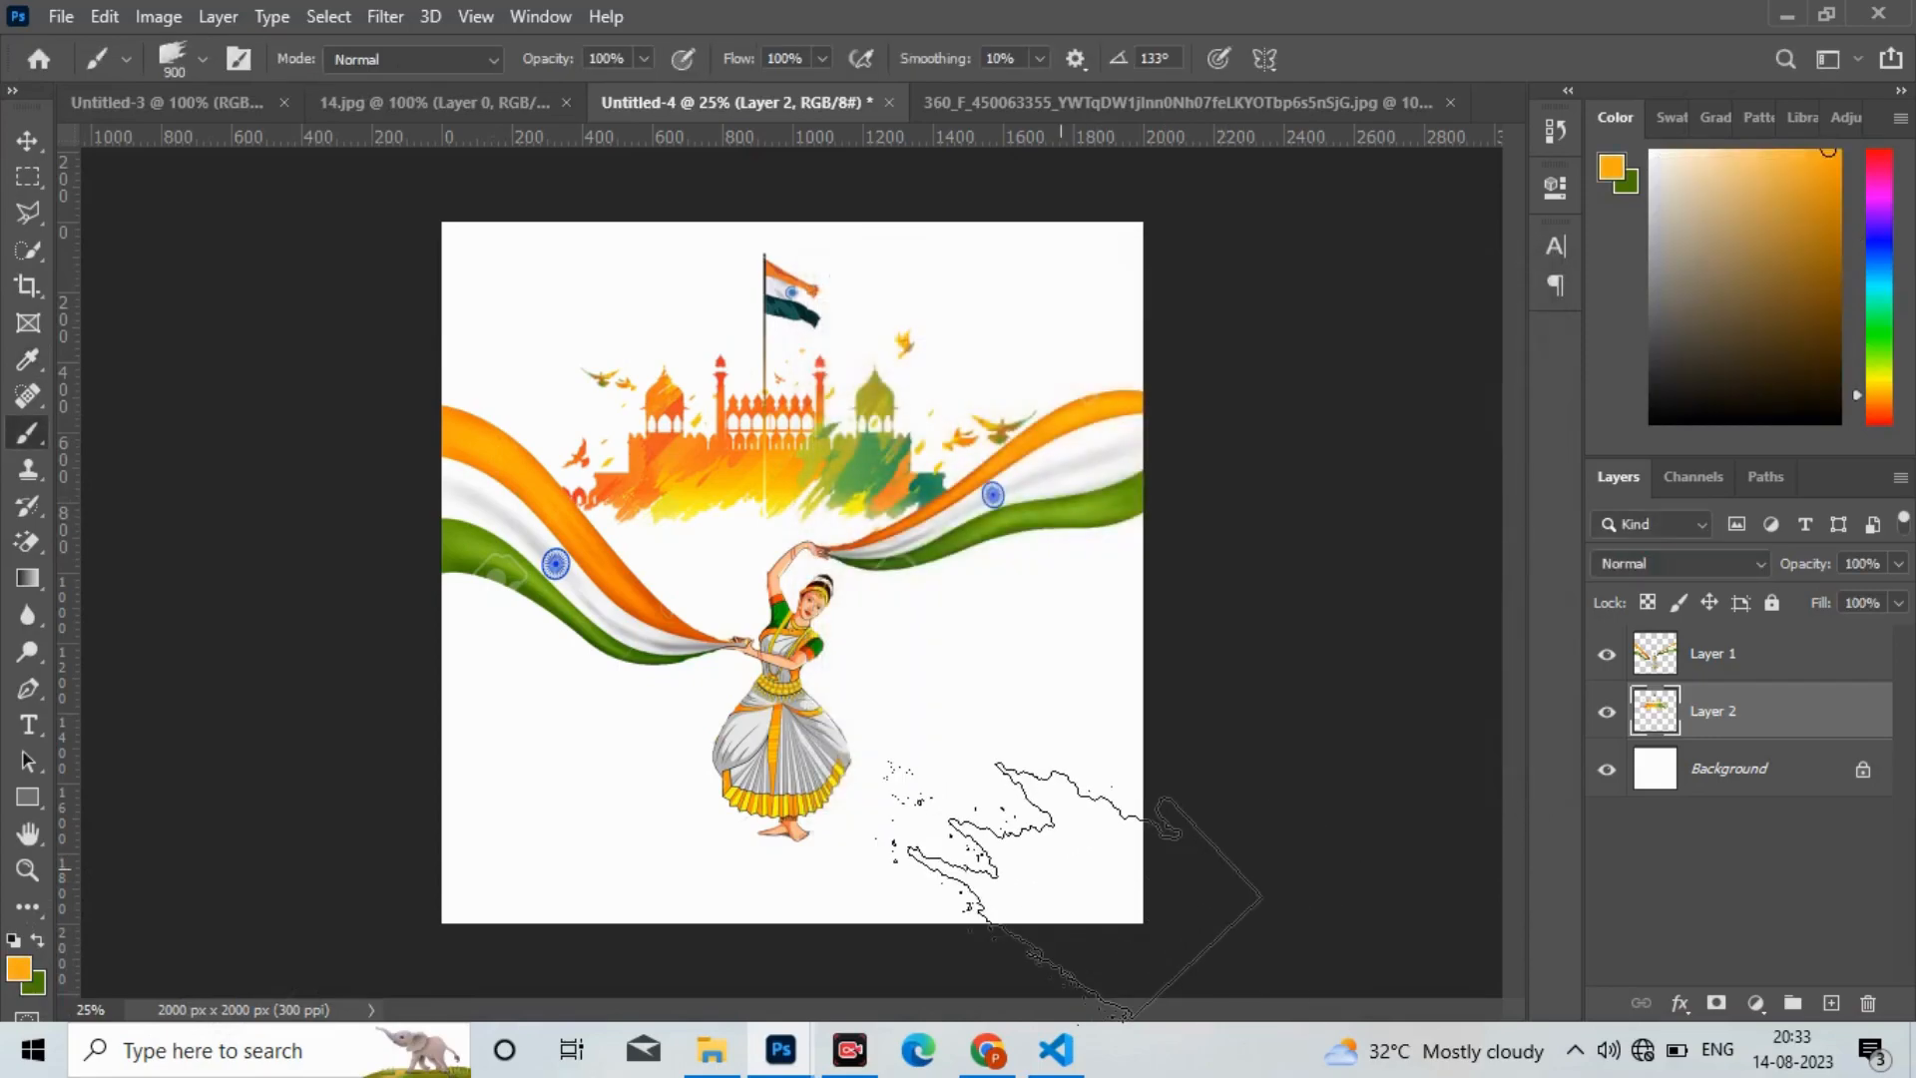
key(bracketright)
key(bracketright)
click(1076, 887)
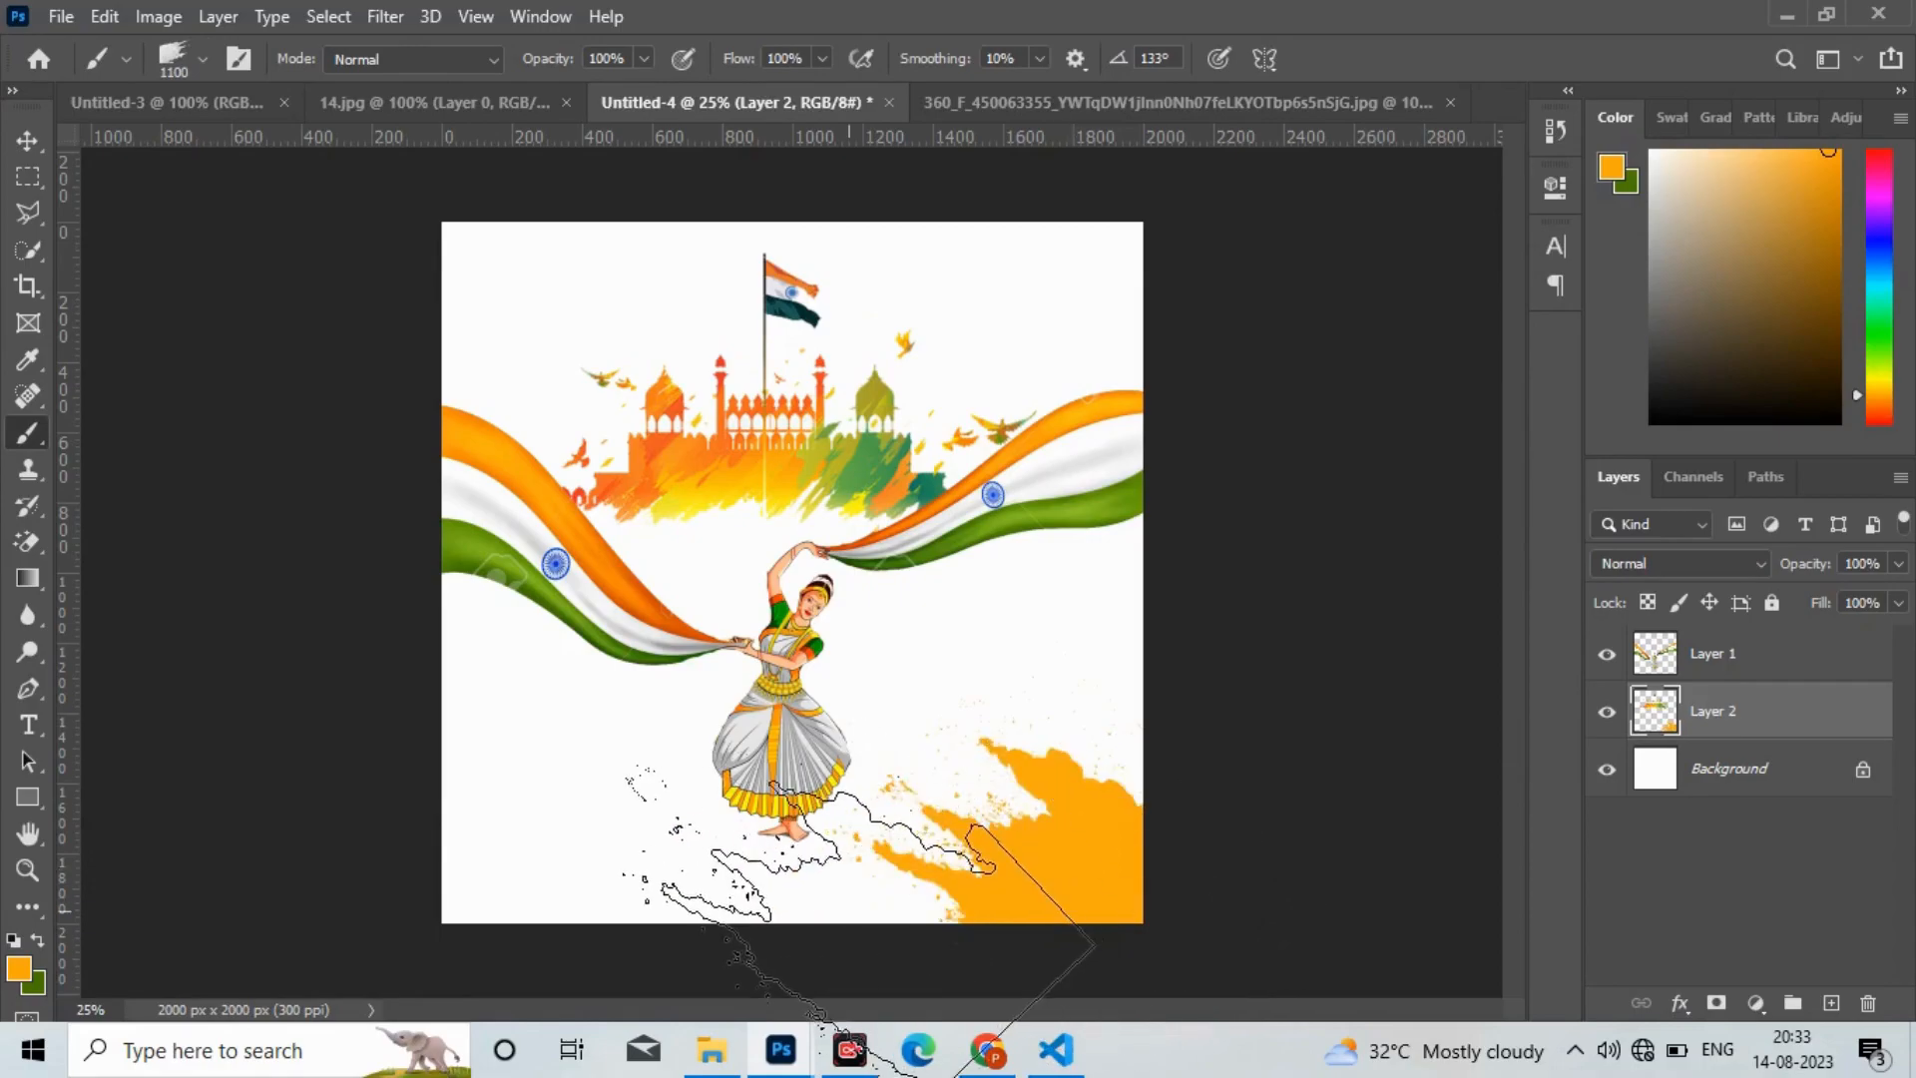
Step: Rotate the brush tip to -39° and stamp an orange splash in the canvas's upper-left corner
click(172, 56)
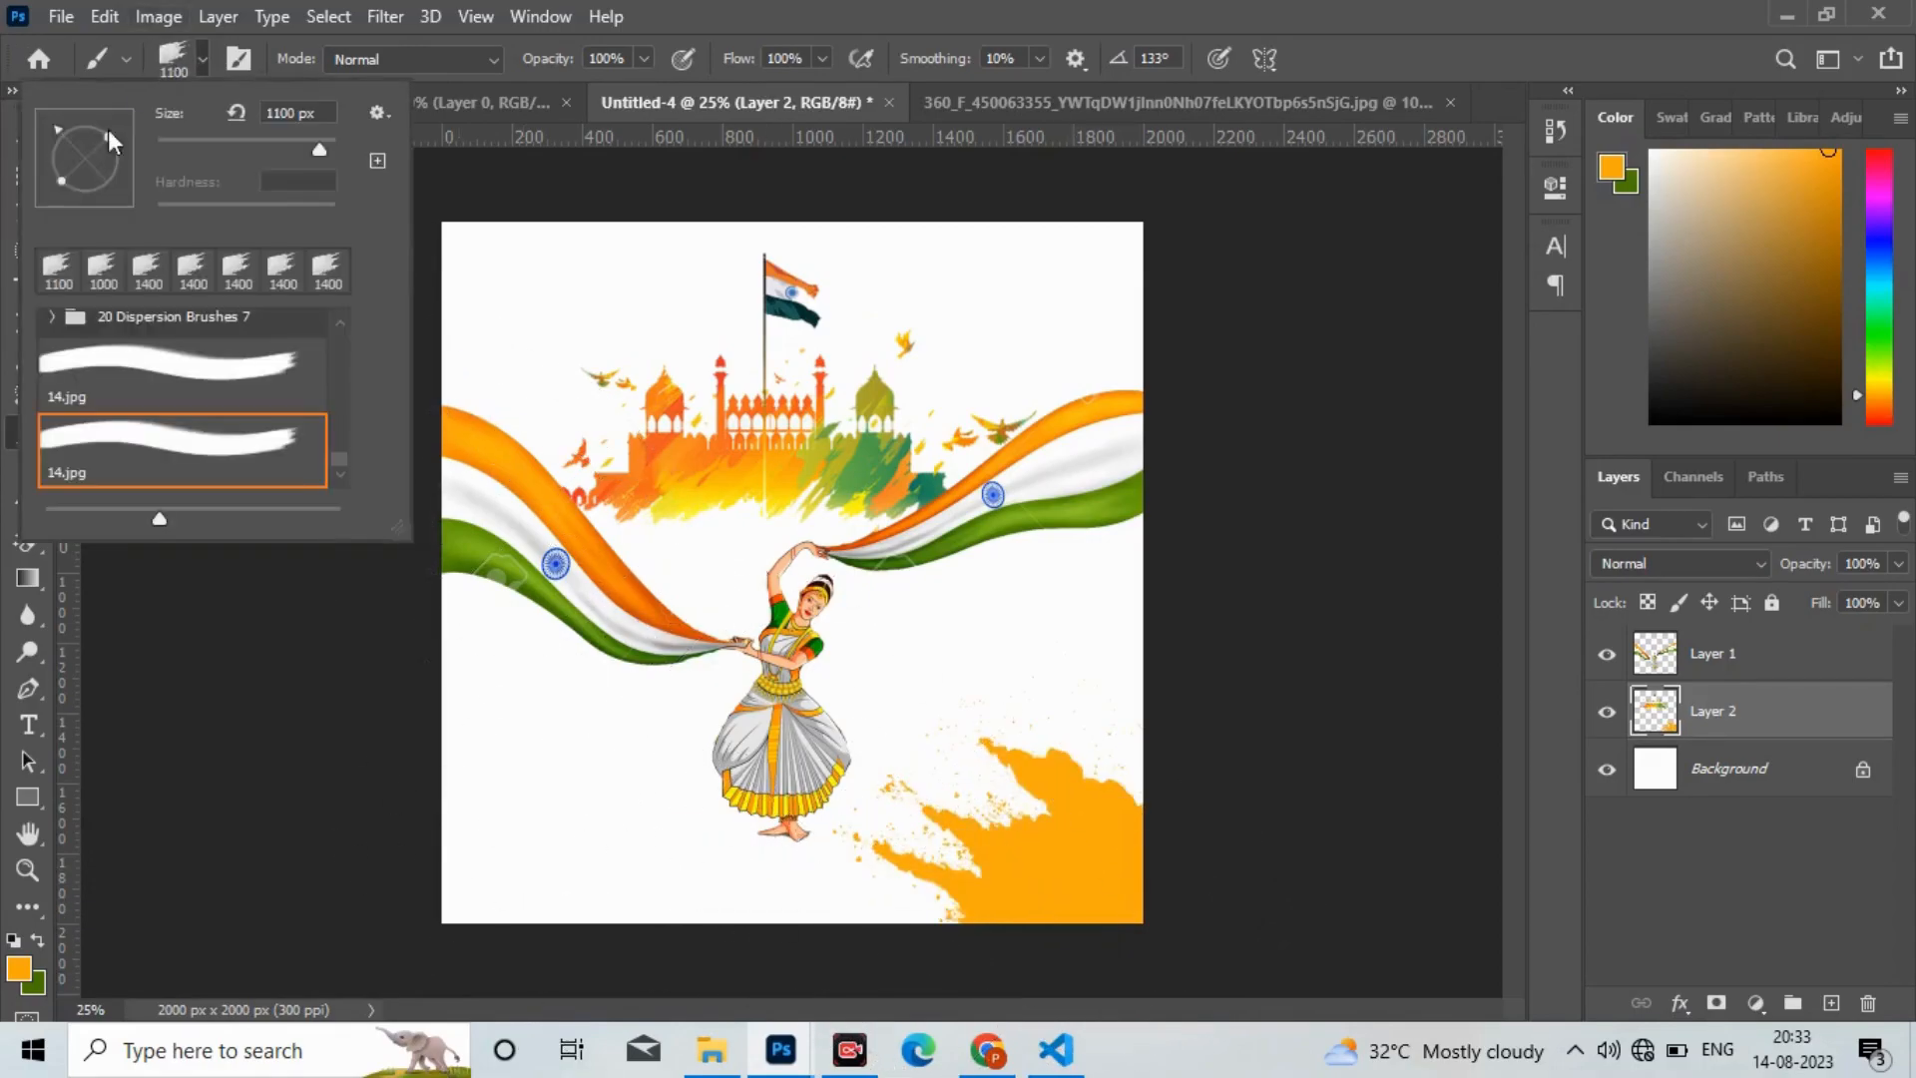
drag(55, 133, 158, 214)
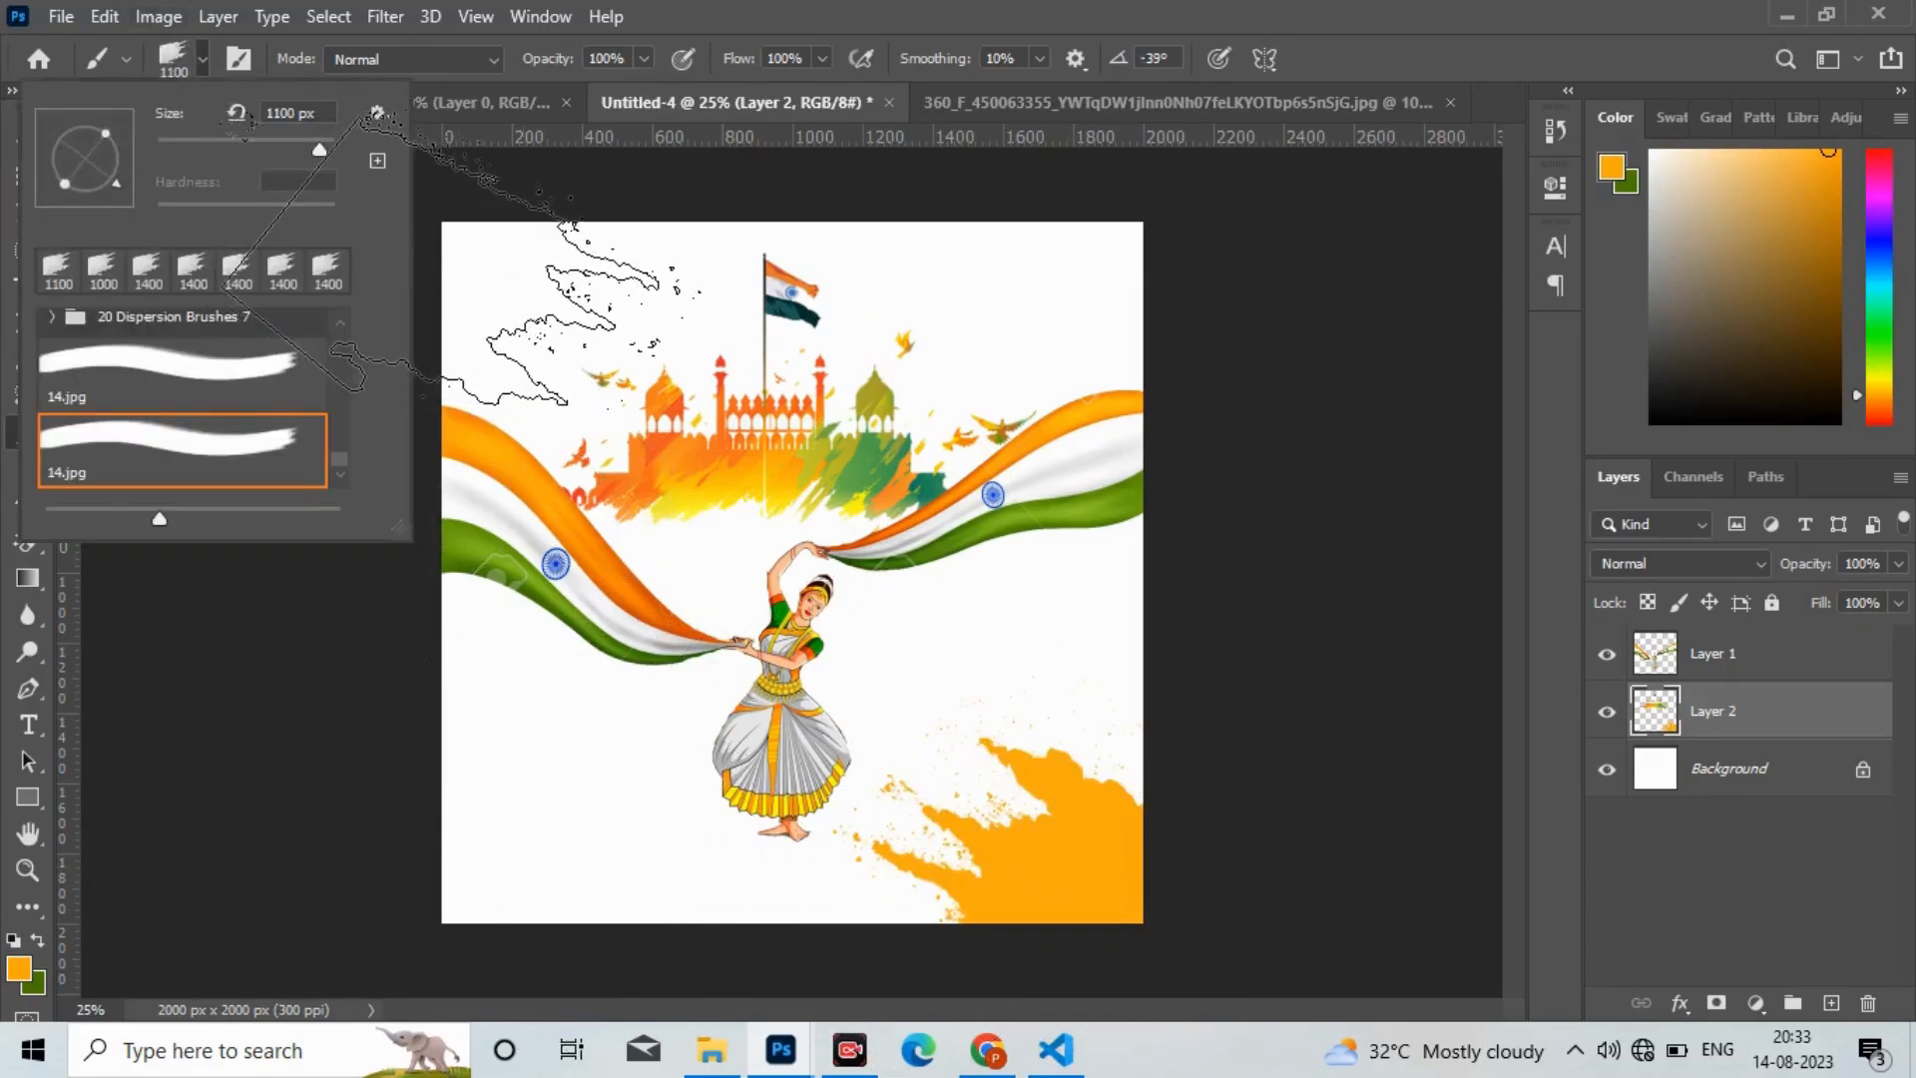
click(489, 262)
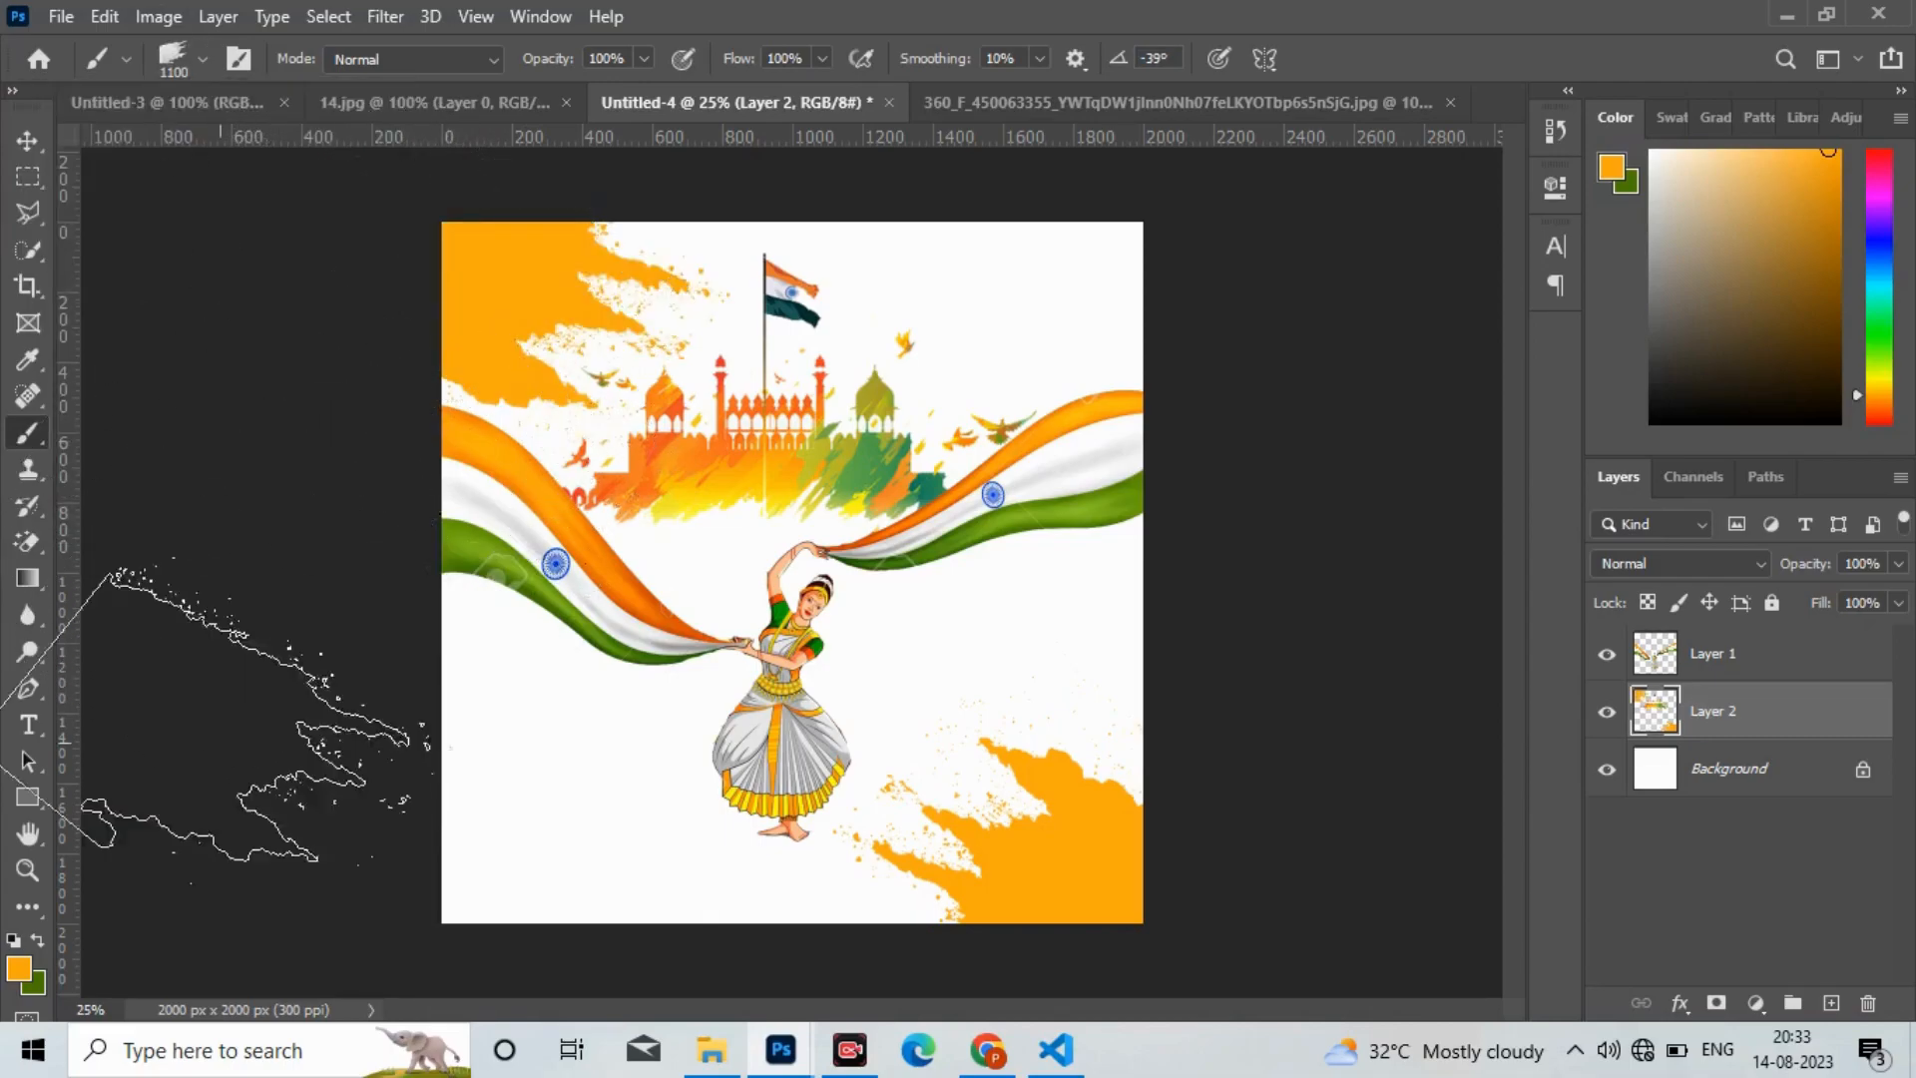
Step: Stamp green splashes partly over the orange ones, first in the upper-left corner at -39°, and in the lower-right corner at 134°
click(38, 939)
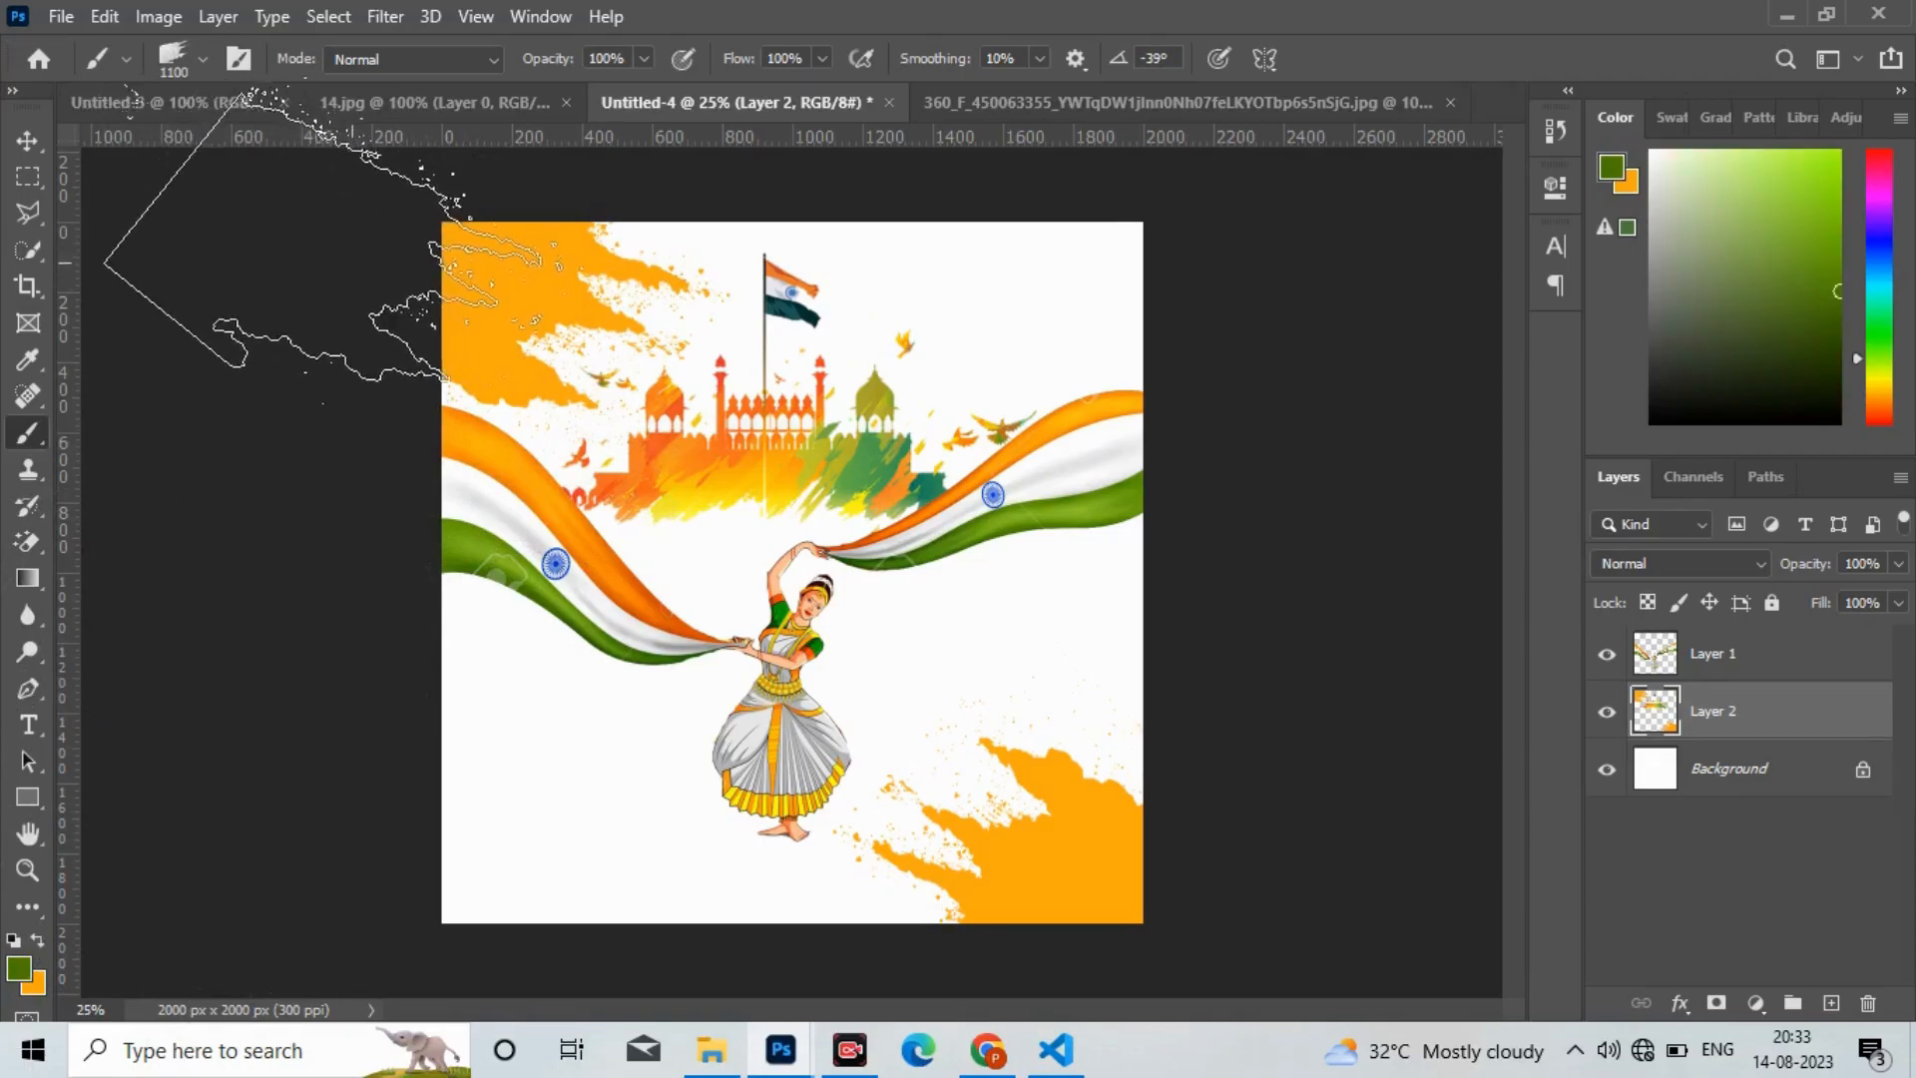
click(429, 269)
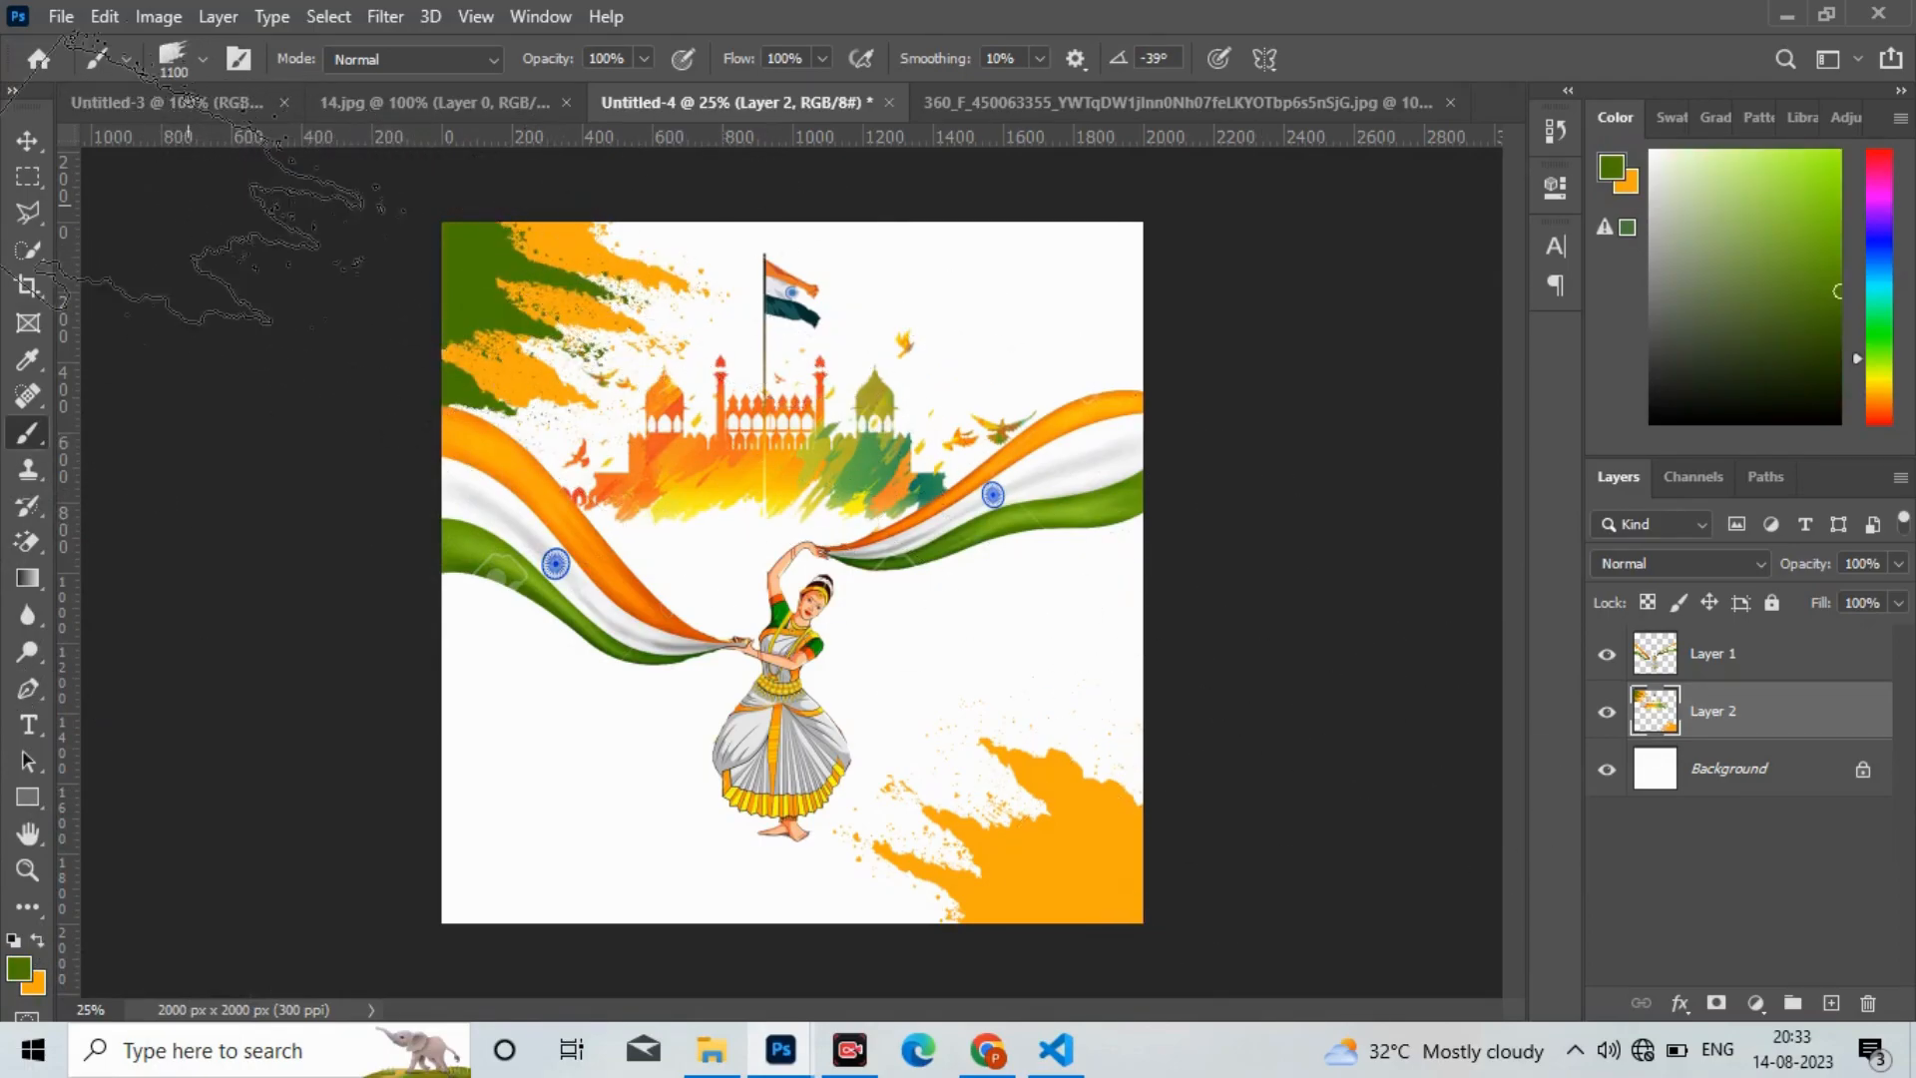
click(159, 76)
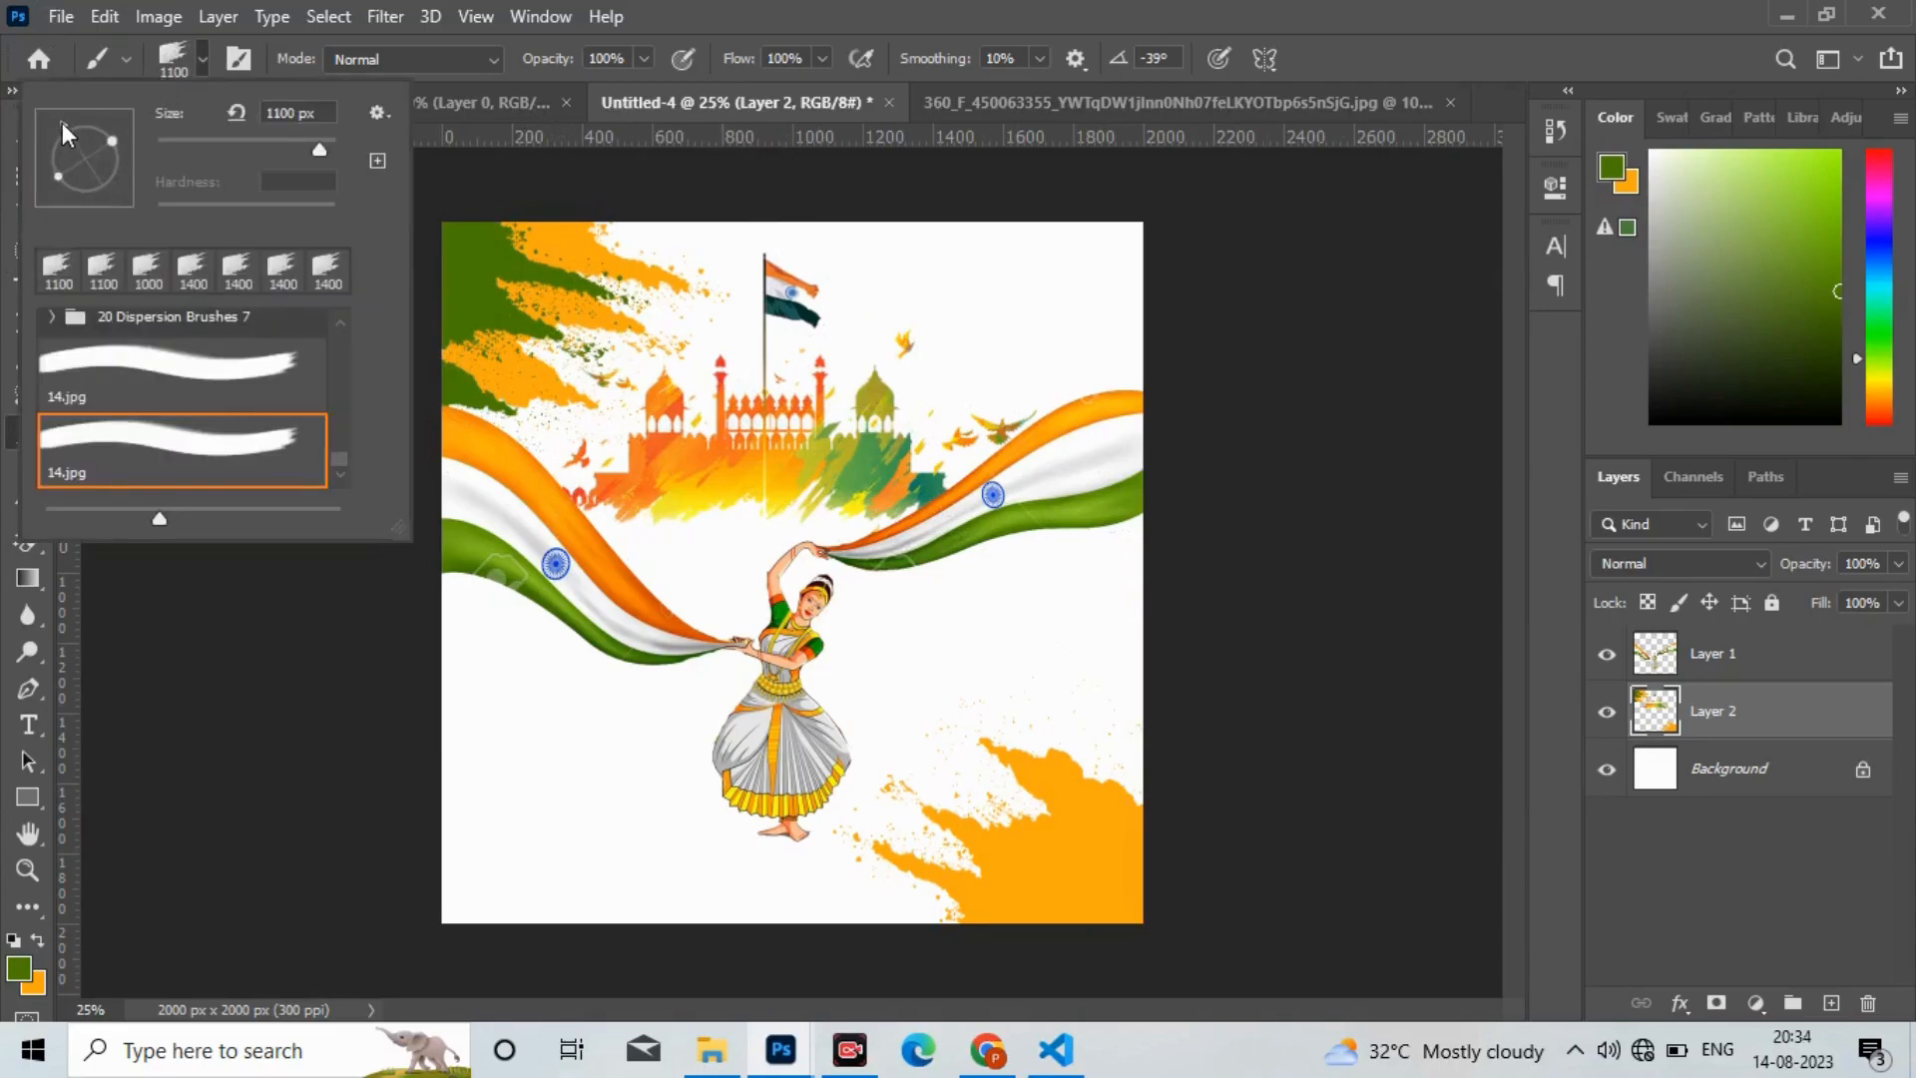
drag(50, 122, 56, 127)
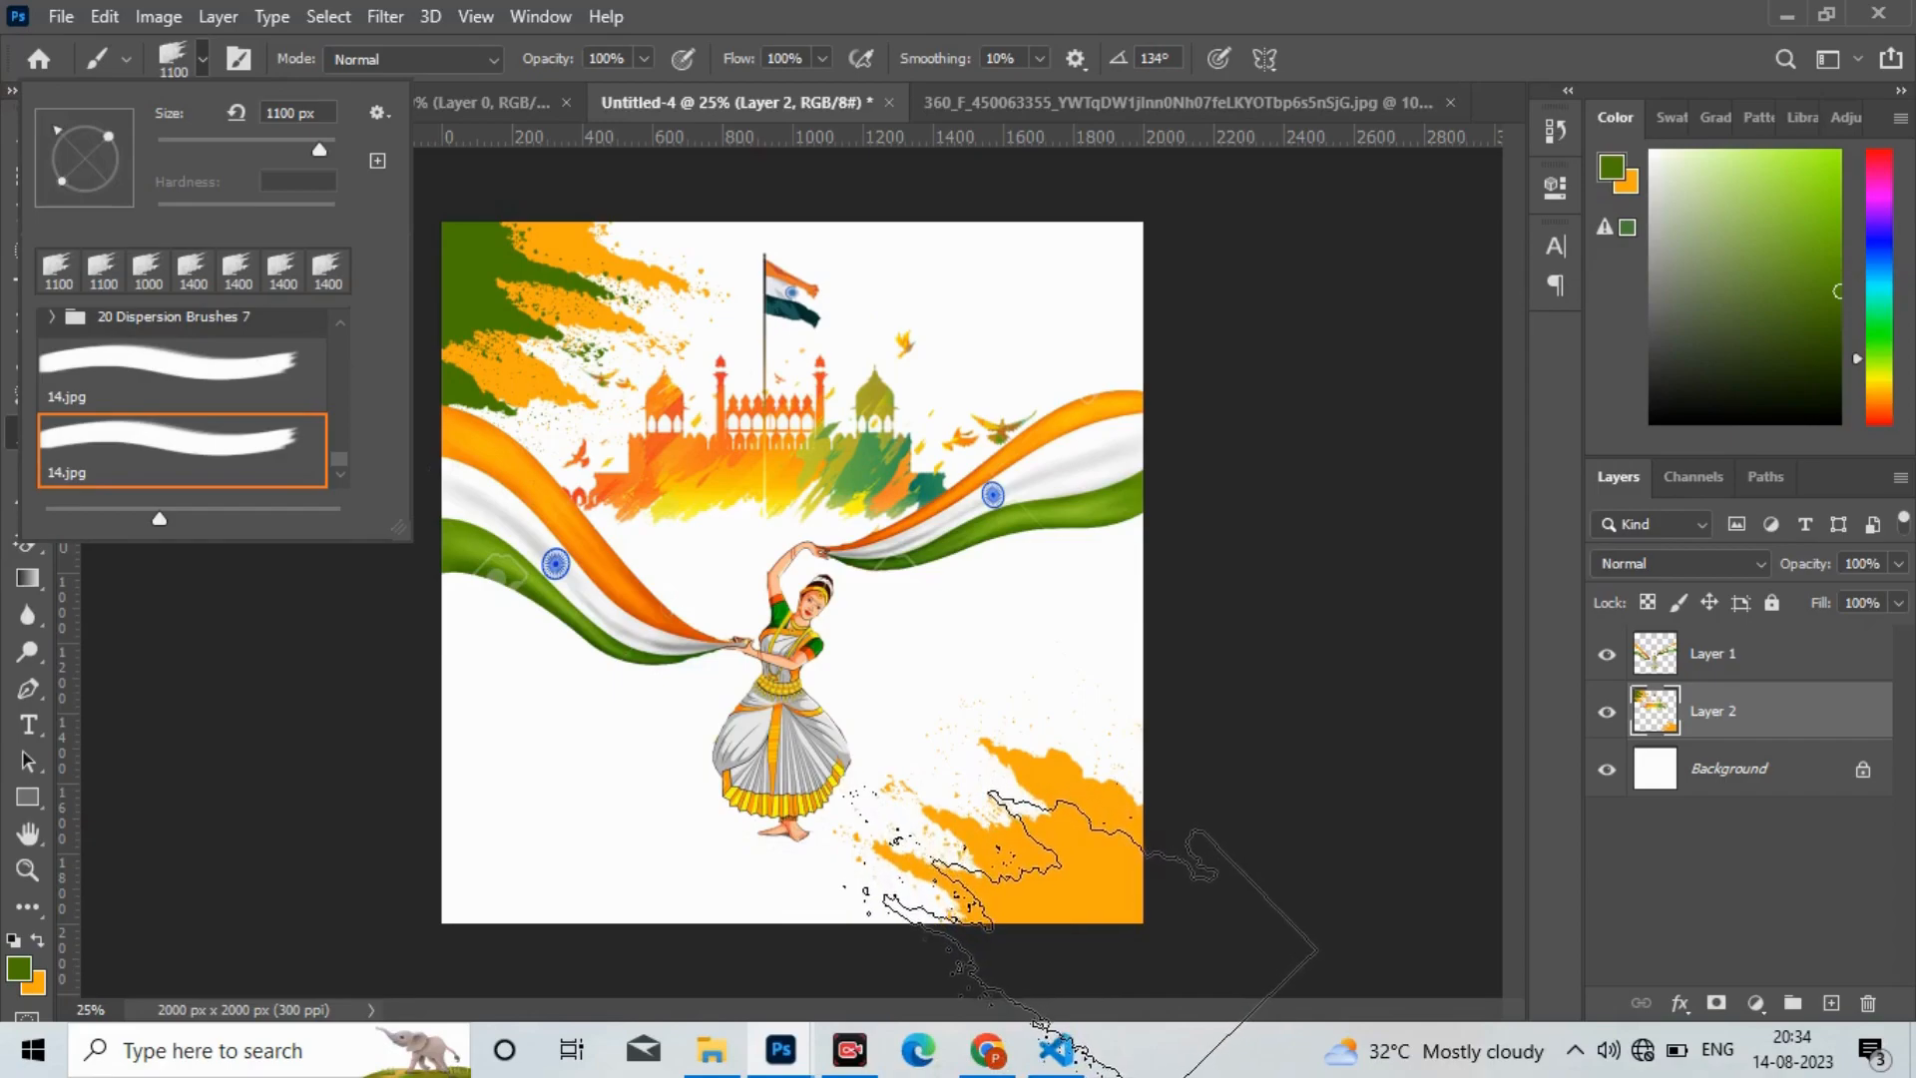
click(1067, 914)
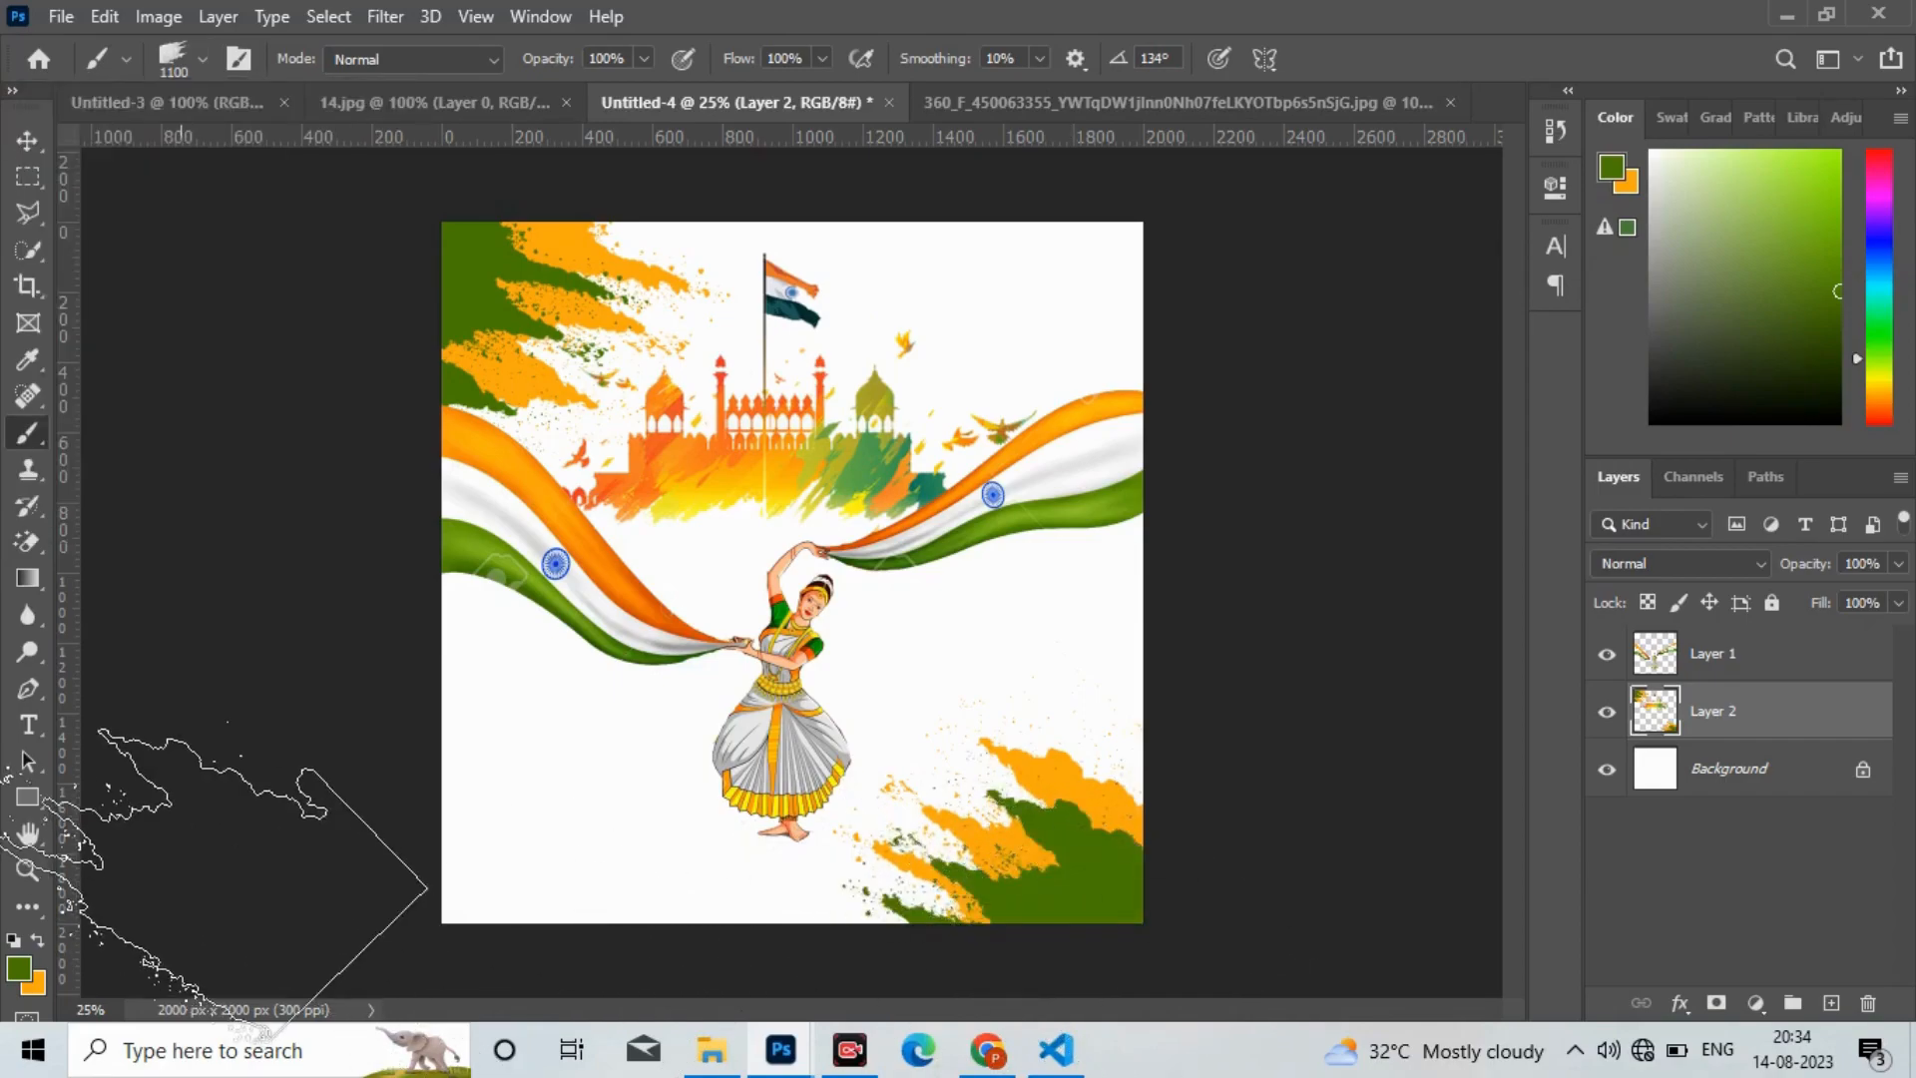
Step: Stamp a dark blue 00317b splash in the canvas's upper-right corner with the brush tip rotated to -139°
click(171, 60)
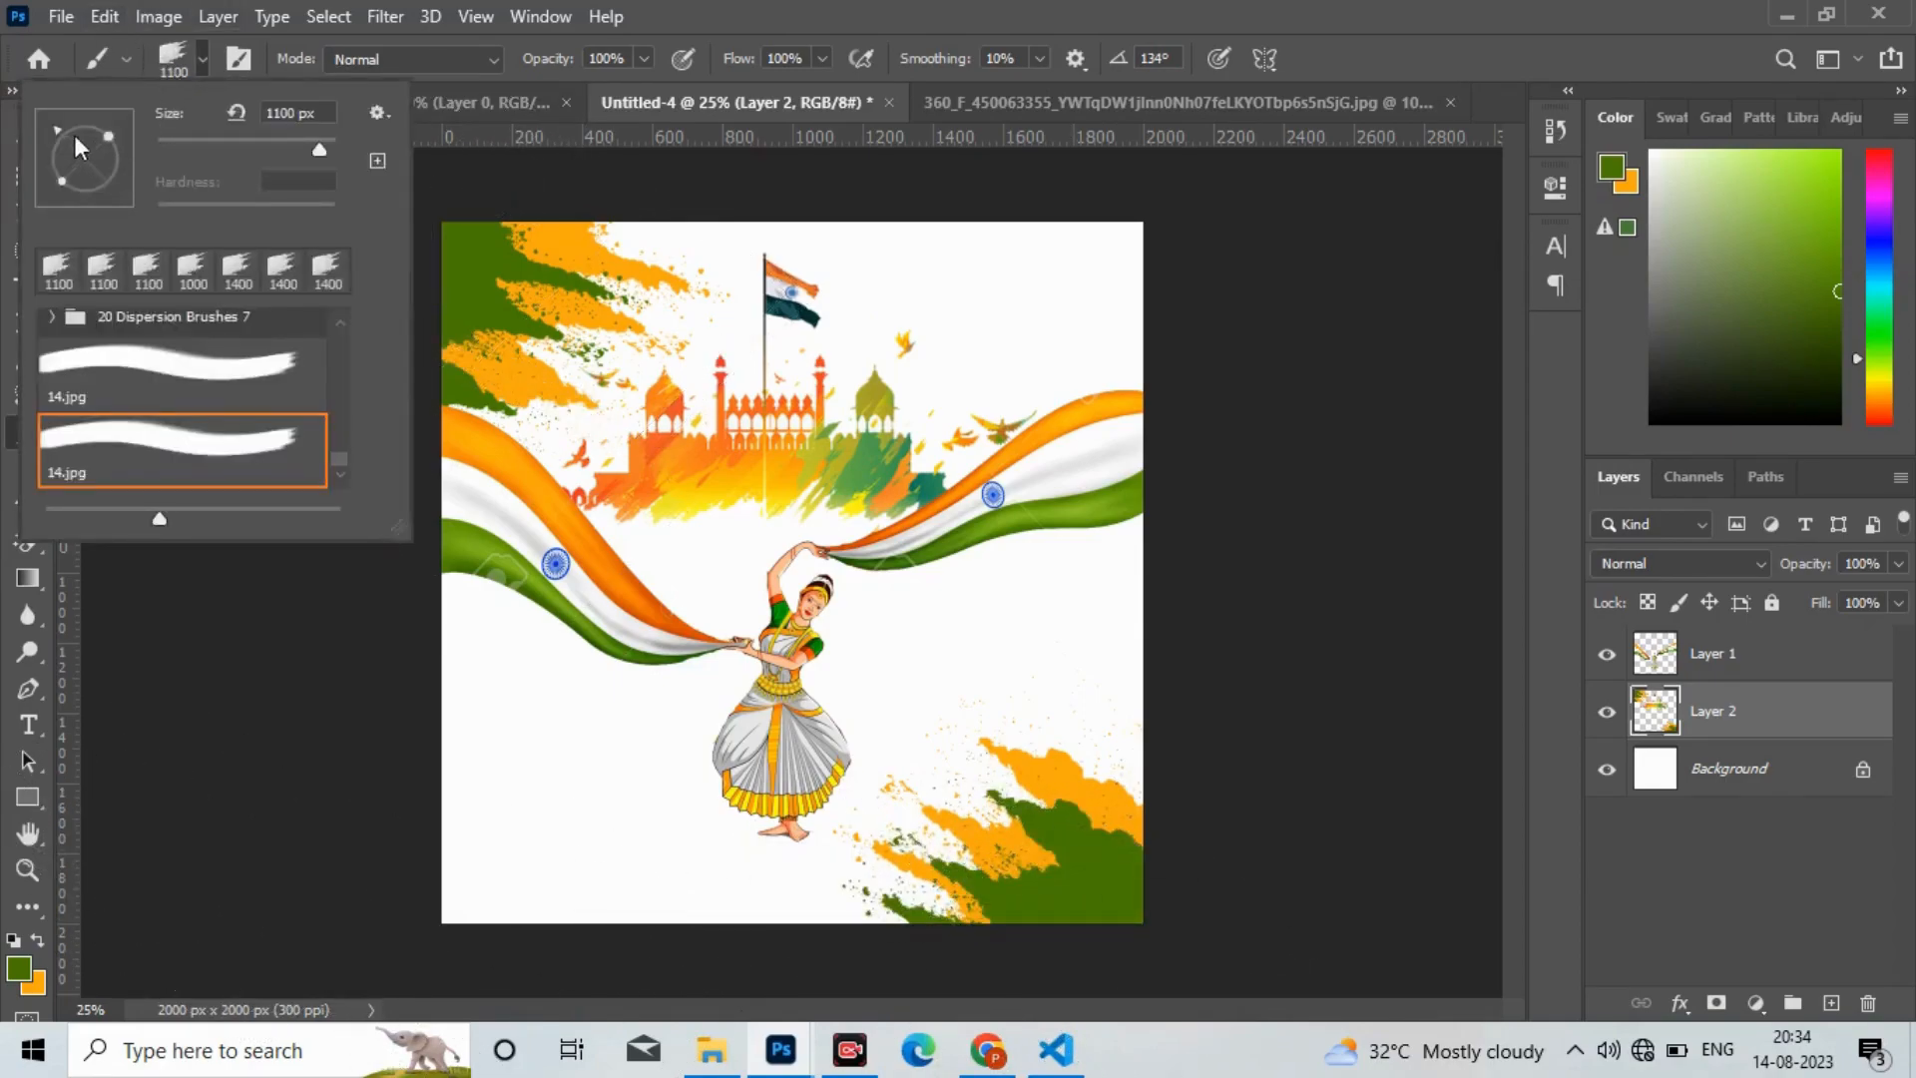
drag(56, 124, 36, 200)
click(18, 966)
click(1210, 489)
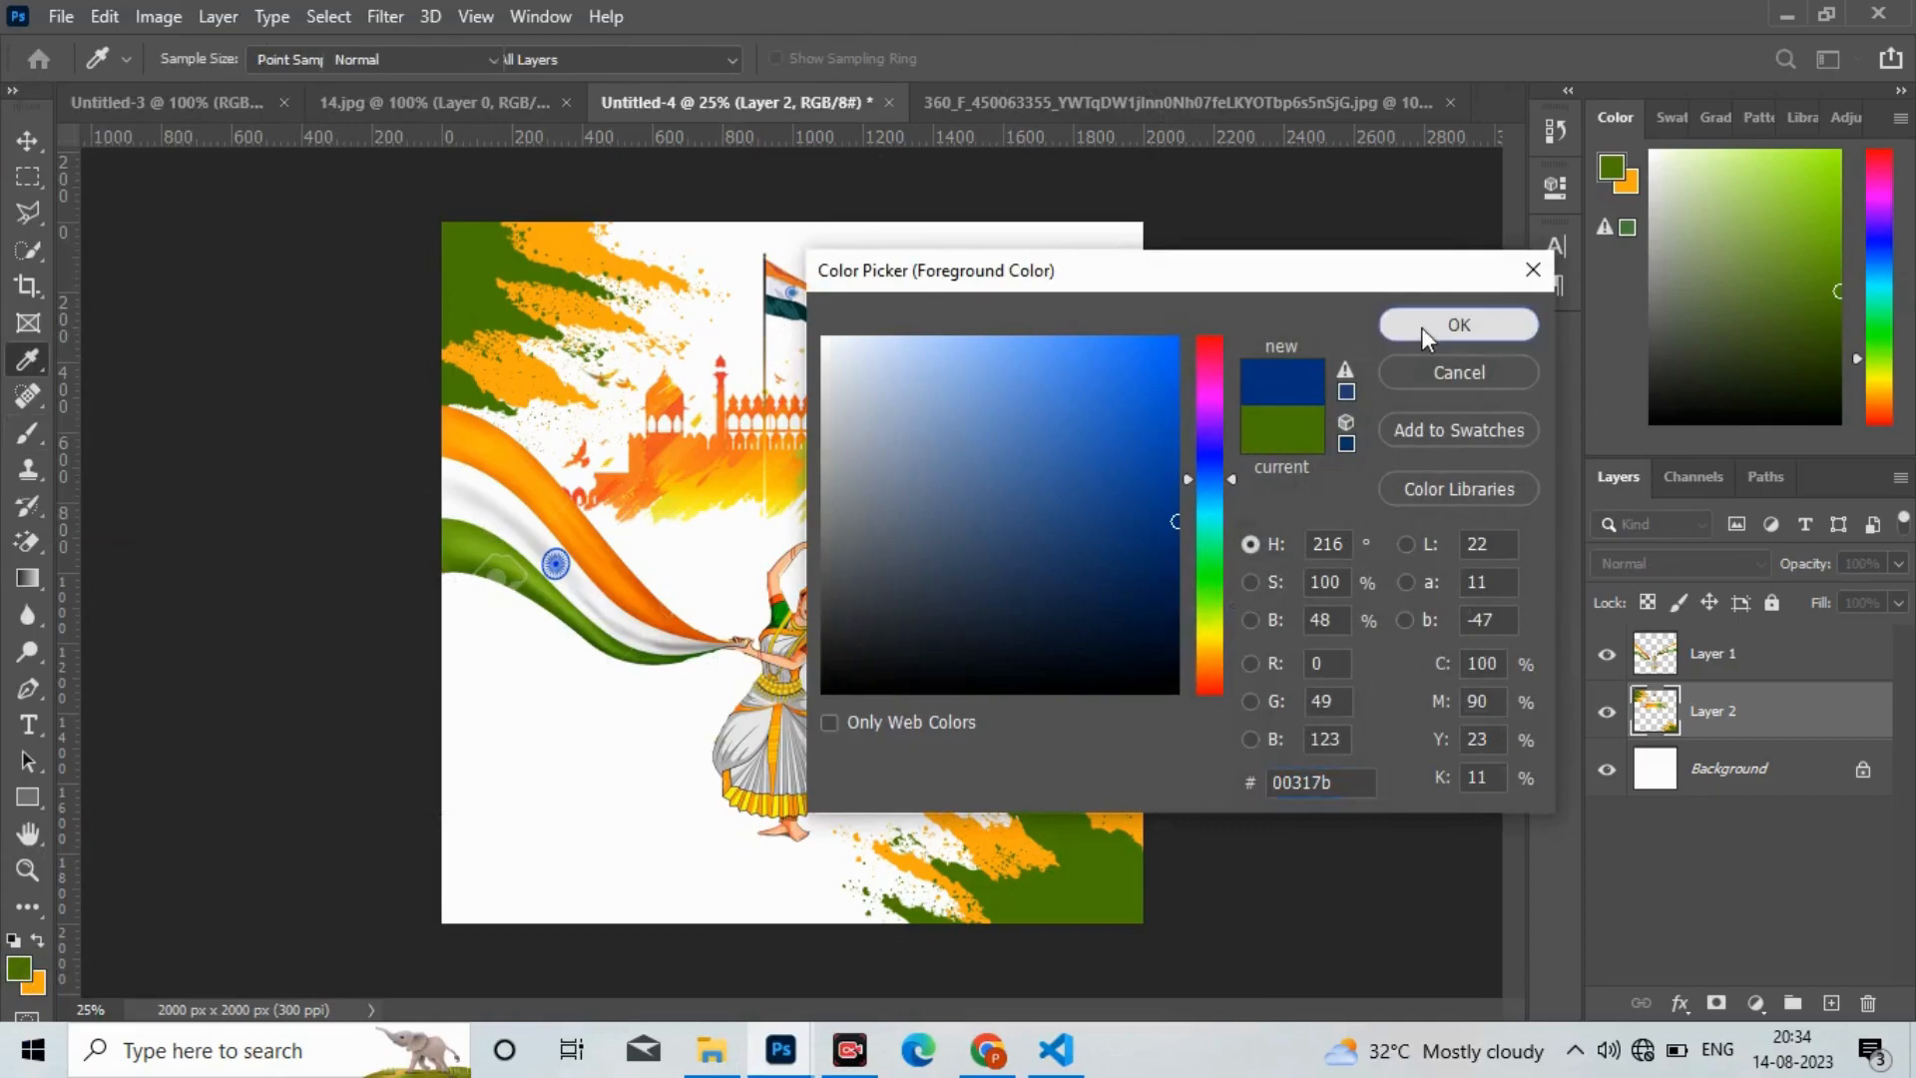
click(1421, 328)
click(1087, 200)
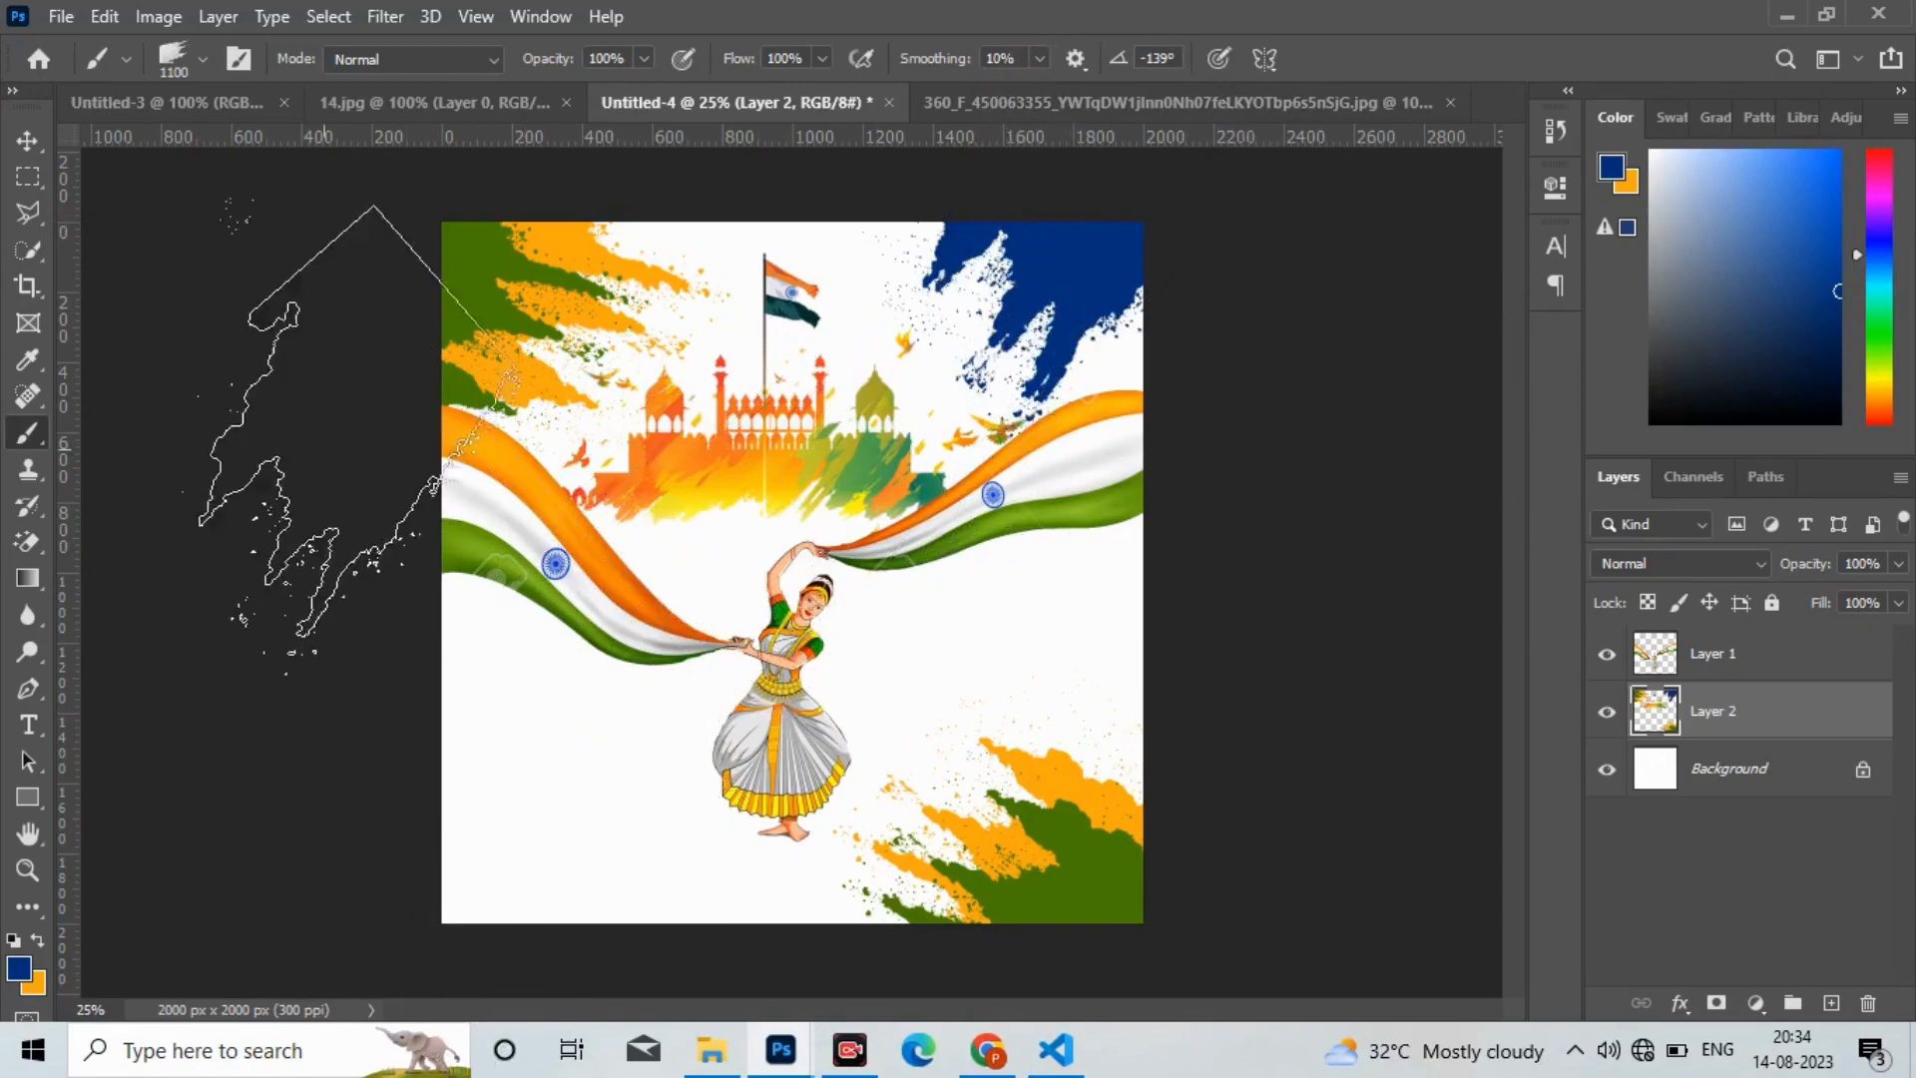
Step: Rotate the brush tip to 48° and stamp dark blue splashes in the canvas's lower-left corner
click(183, 60)
mouse_move(58, 185)
mouse_down()
mouse_move(92, 181)
mouse_move(141, 93)
mouse_up()
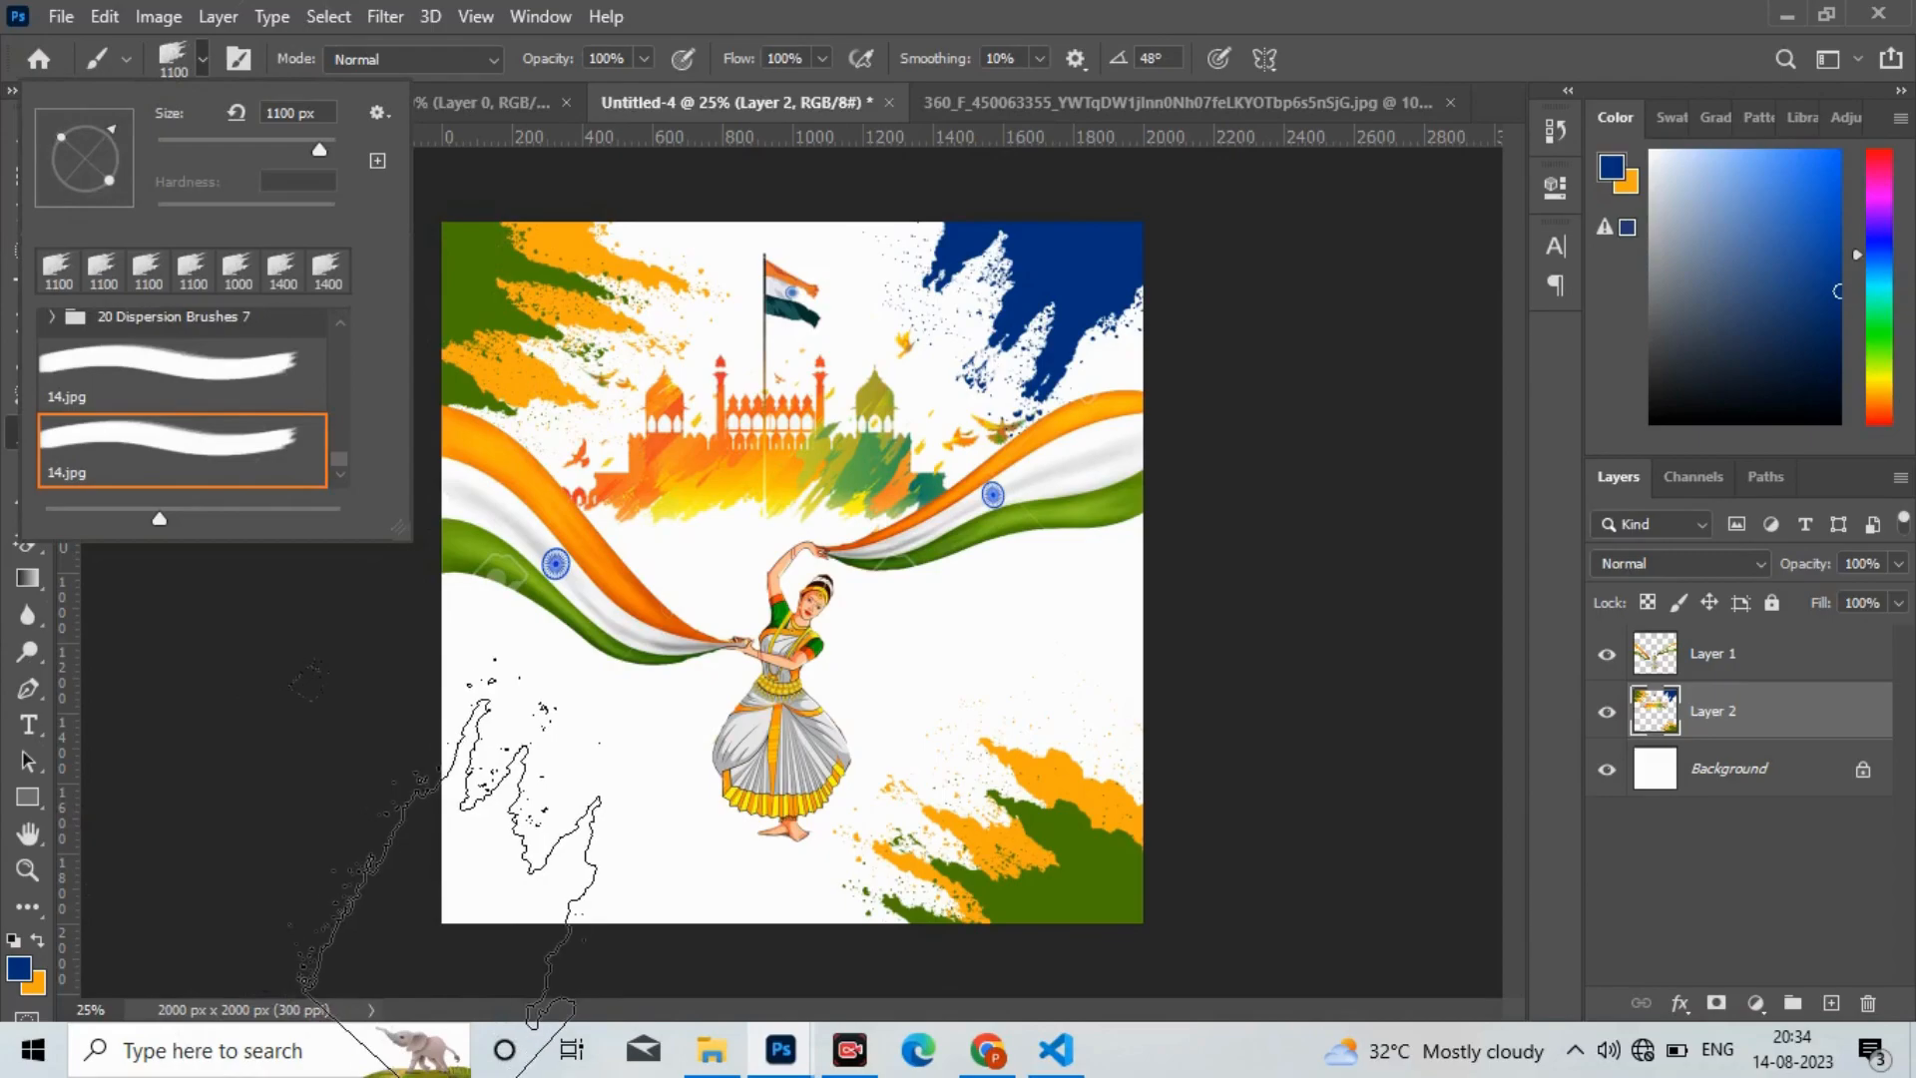
click(480, 888)
click(512, 895)
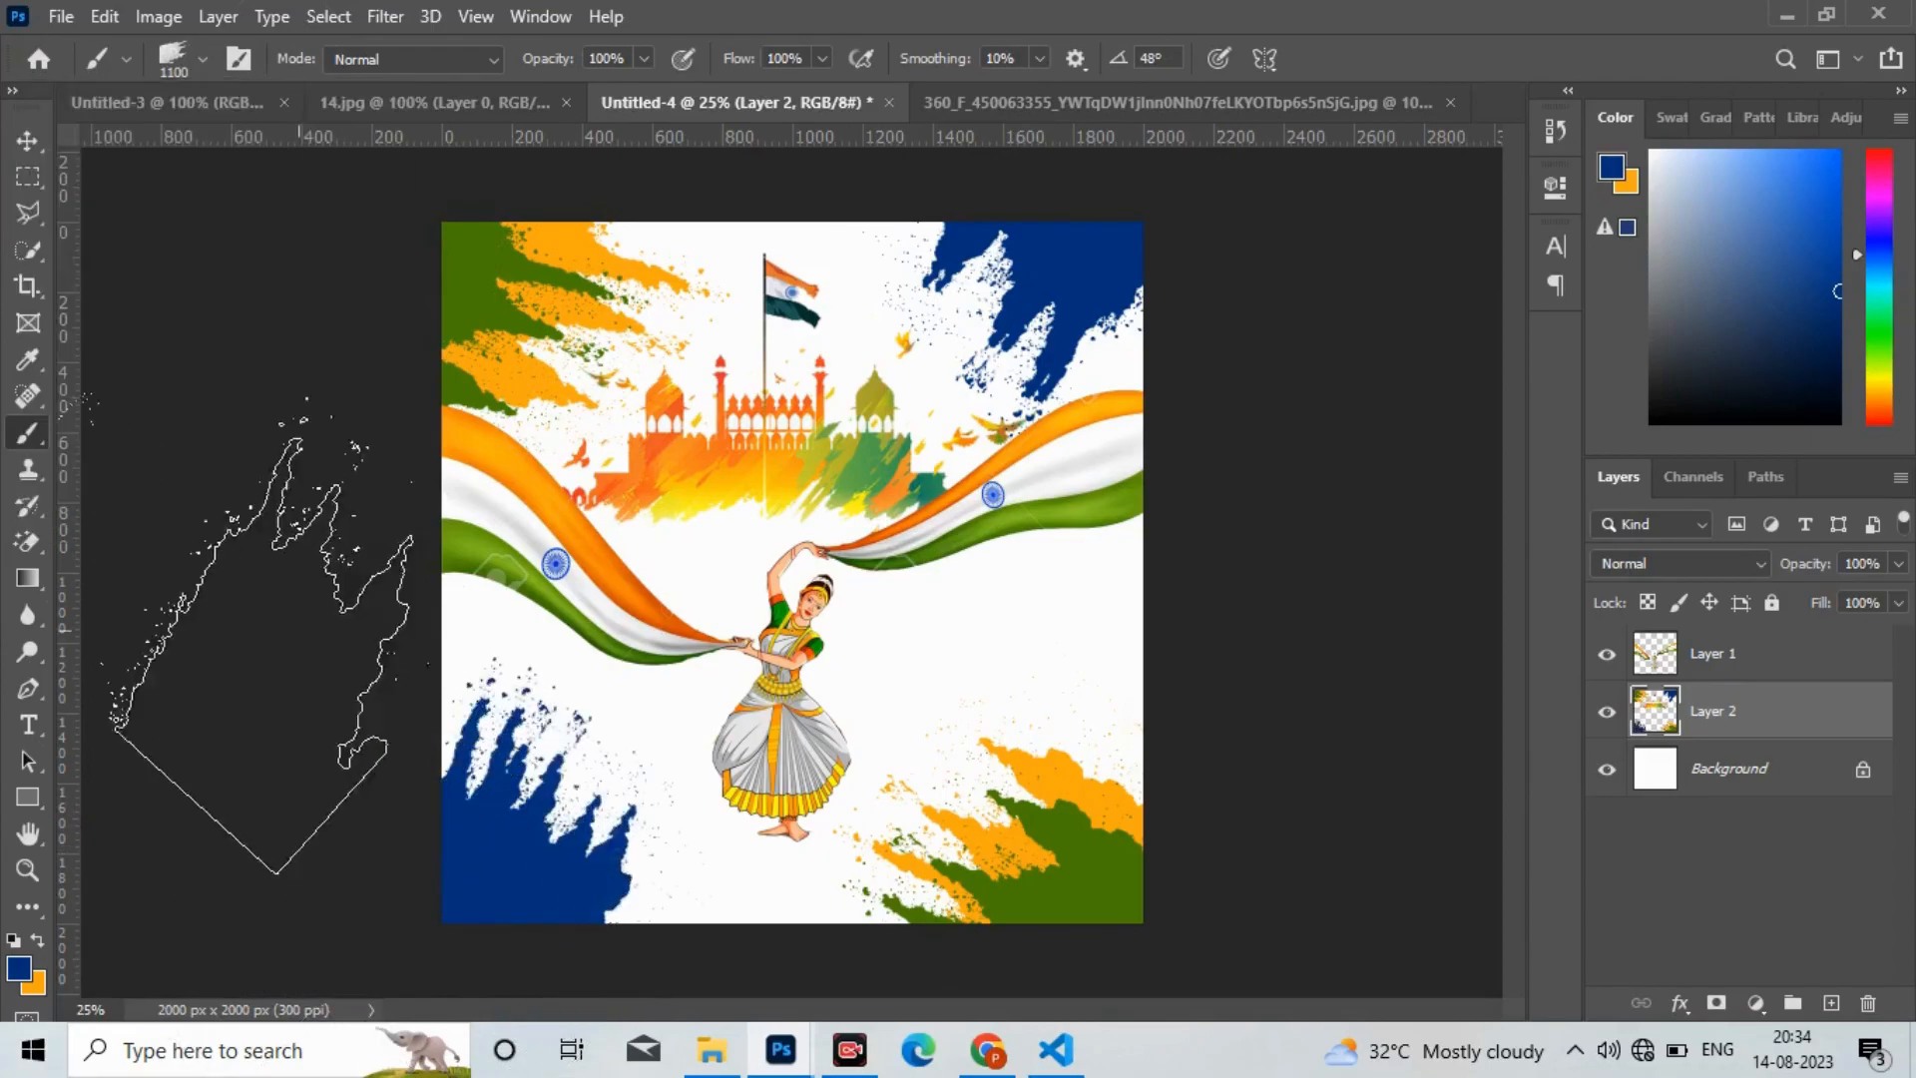
Step: Set the foreground colour to ffffff and stamp white splashes over the outer part of the lower-left blue splash
click(18, 970)
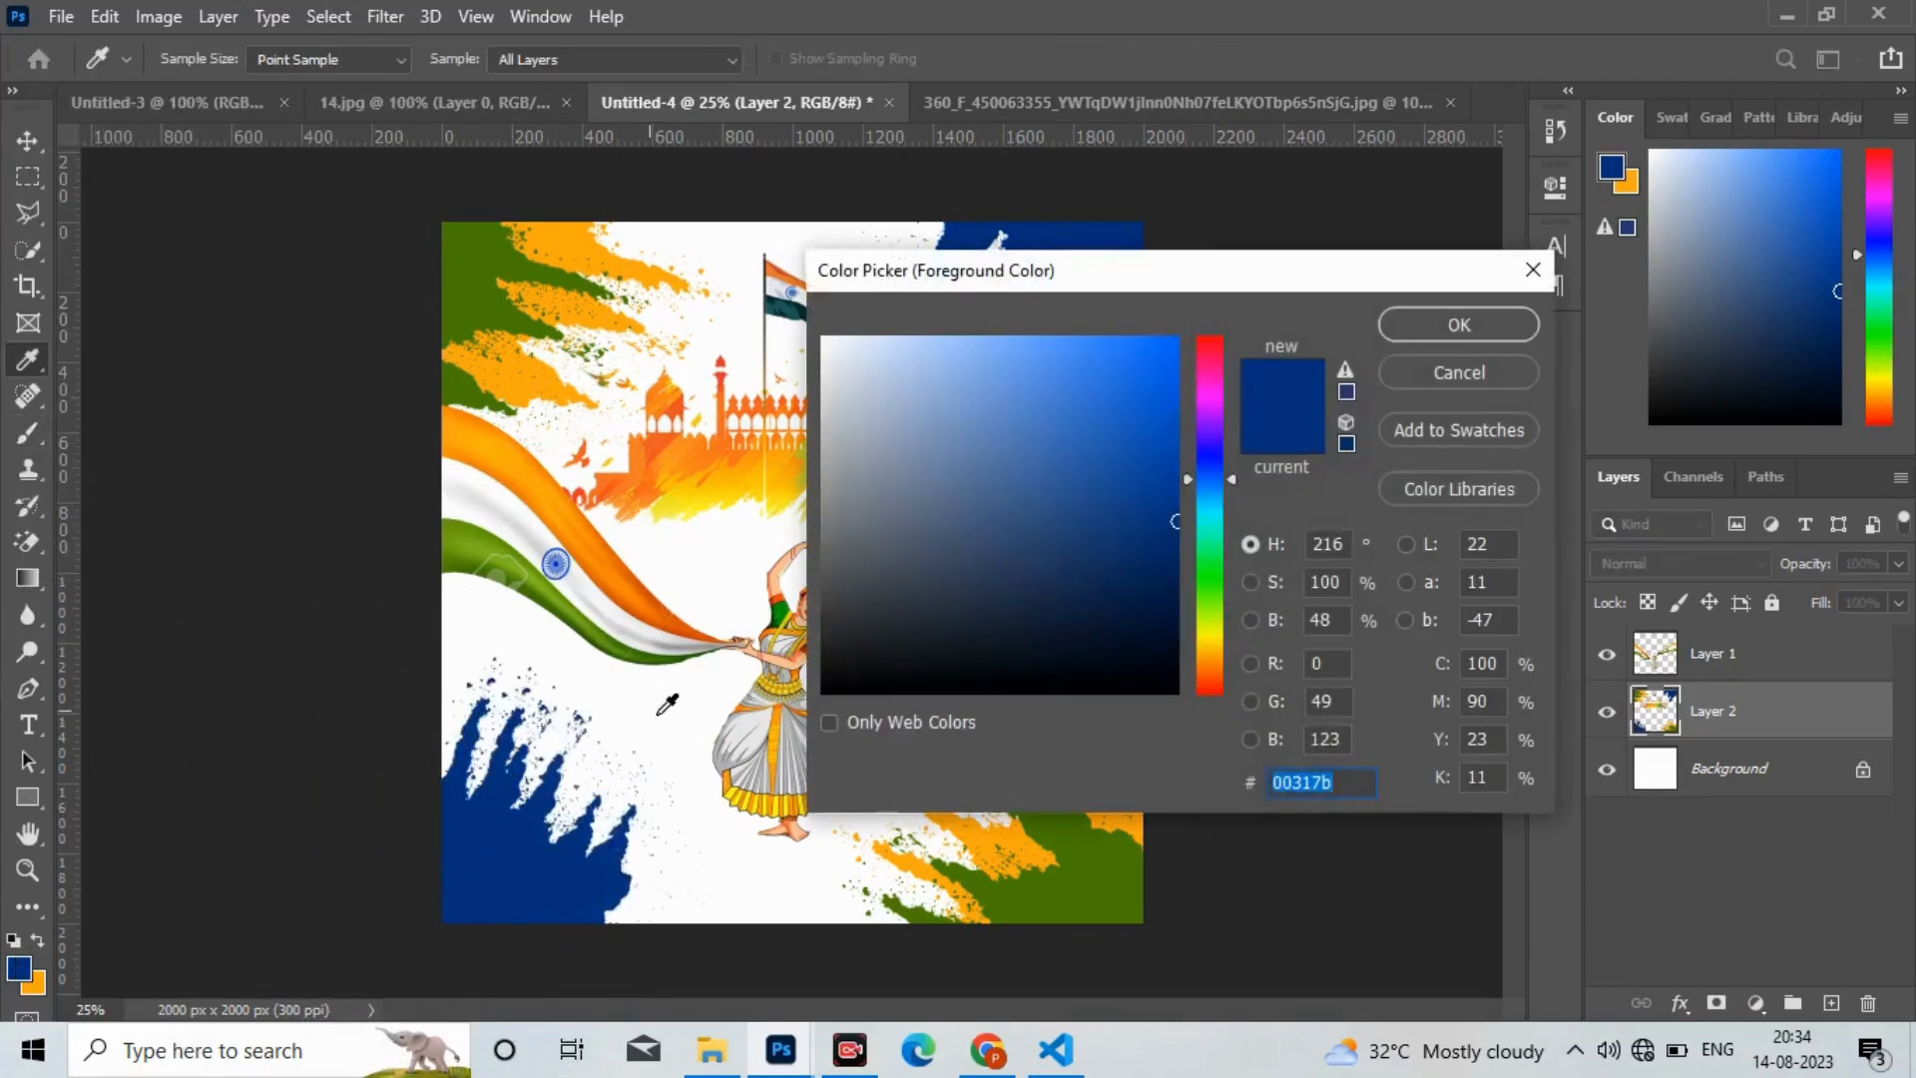
text(ffffff)
click(1463, 334)
click(453, 936)
click(453, 936)
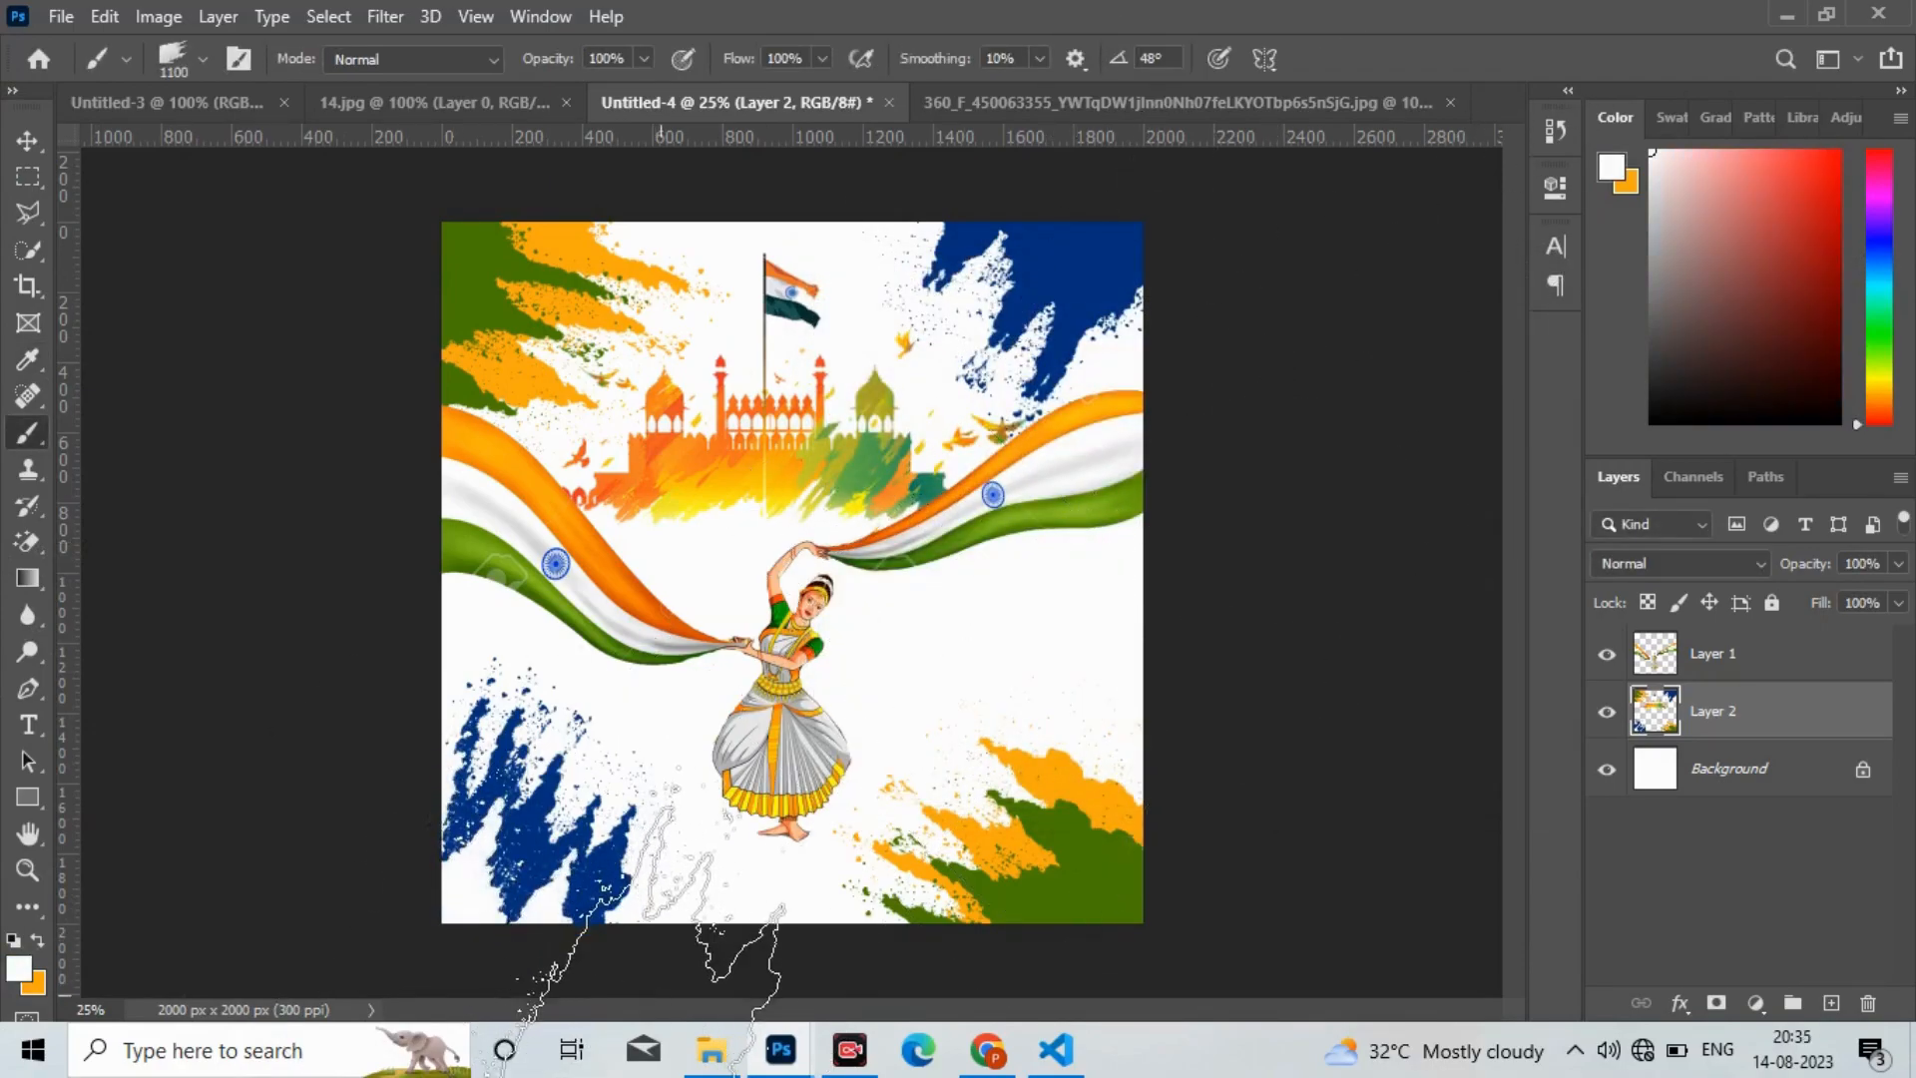
Step: Rotate the brush tip to -133° and stamp white splashes over the outer part of the upper-right blue splash
click(183, 64)
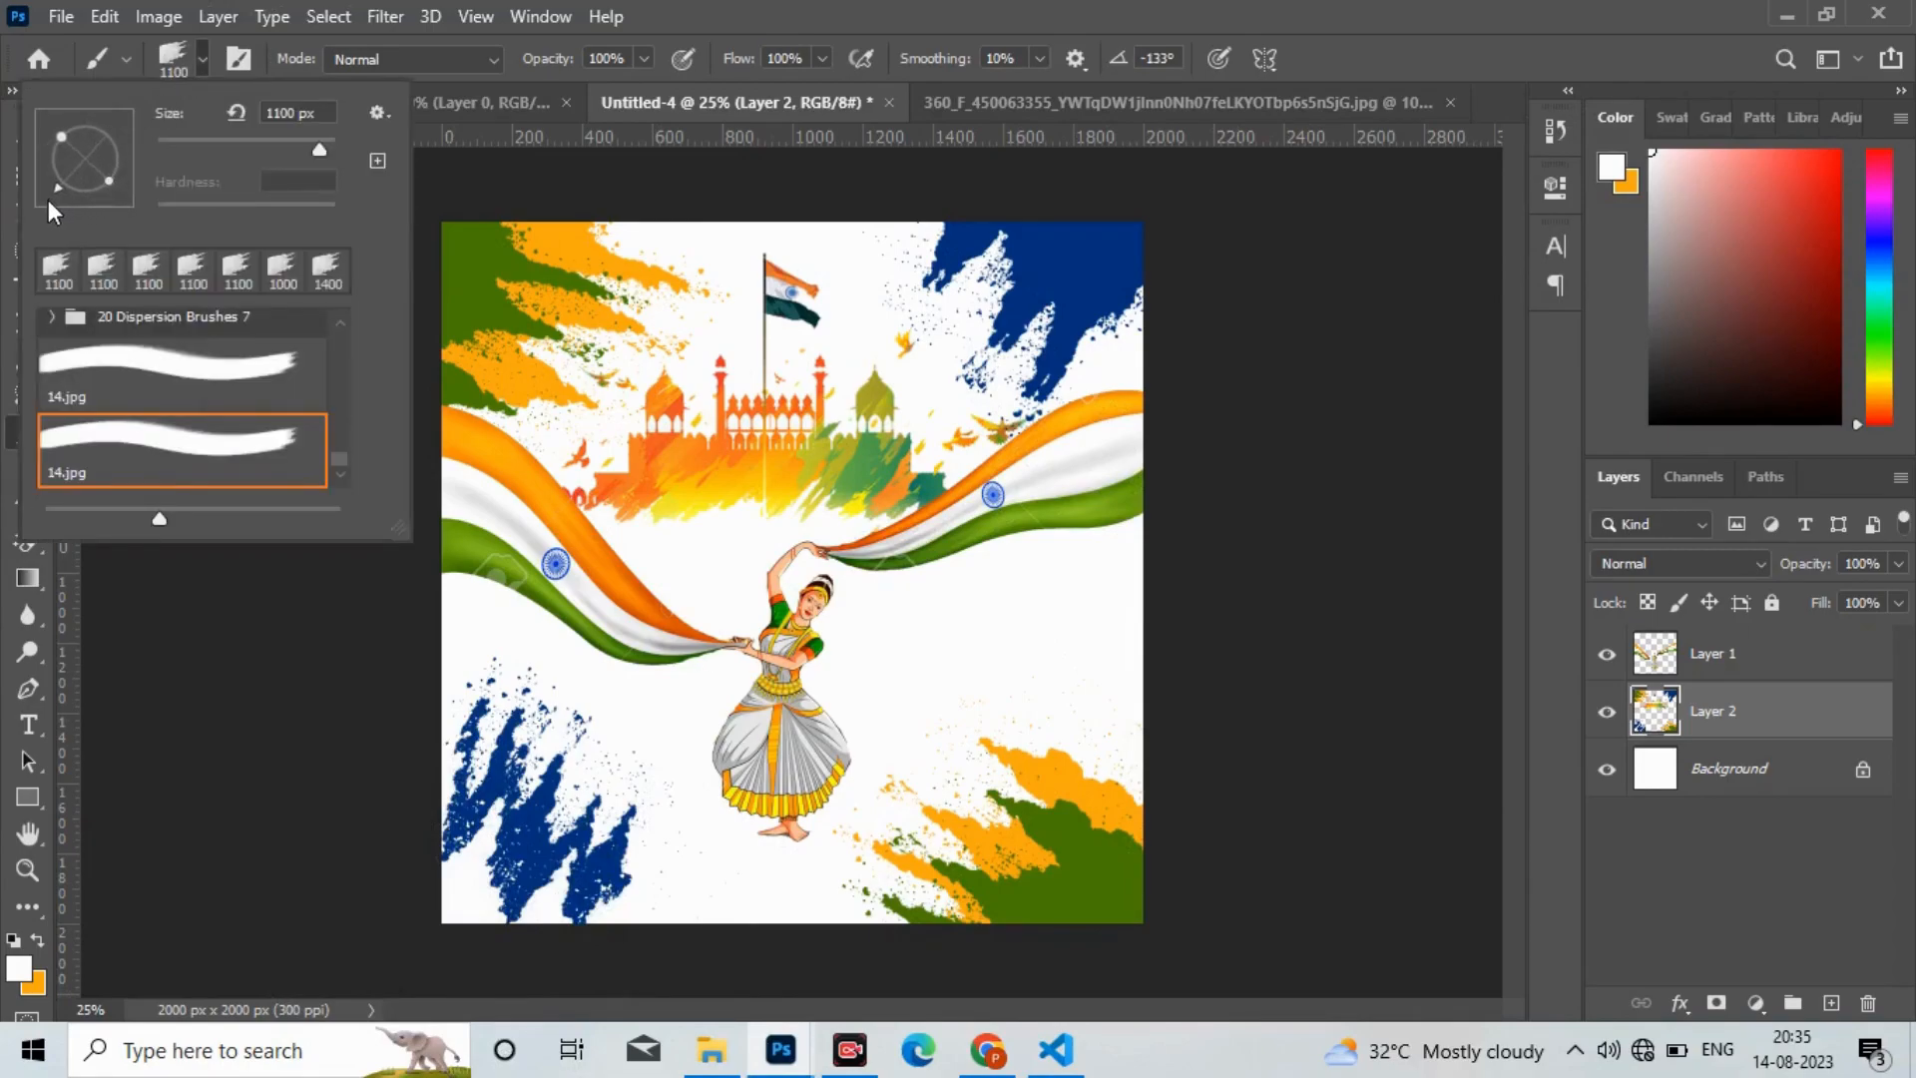
click(1122, 162)
click(1122, 162)
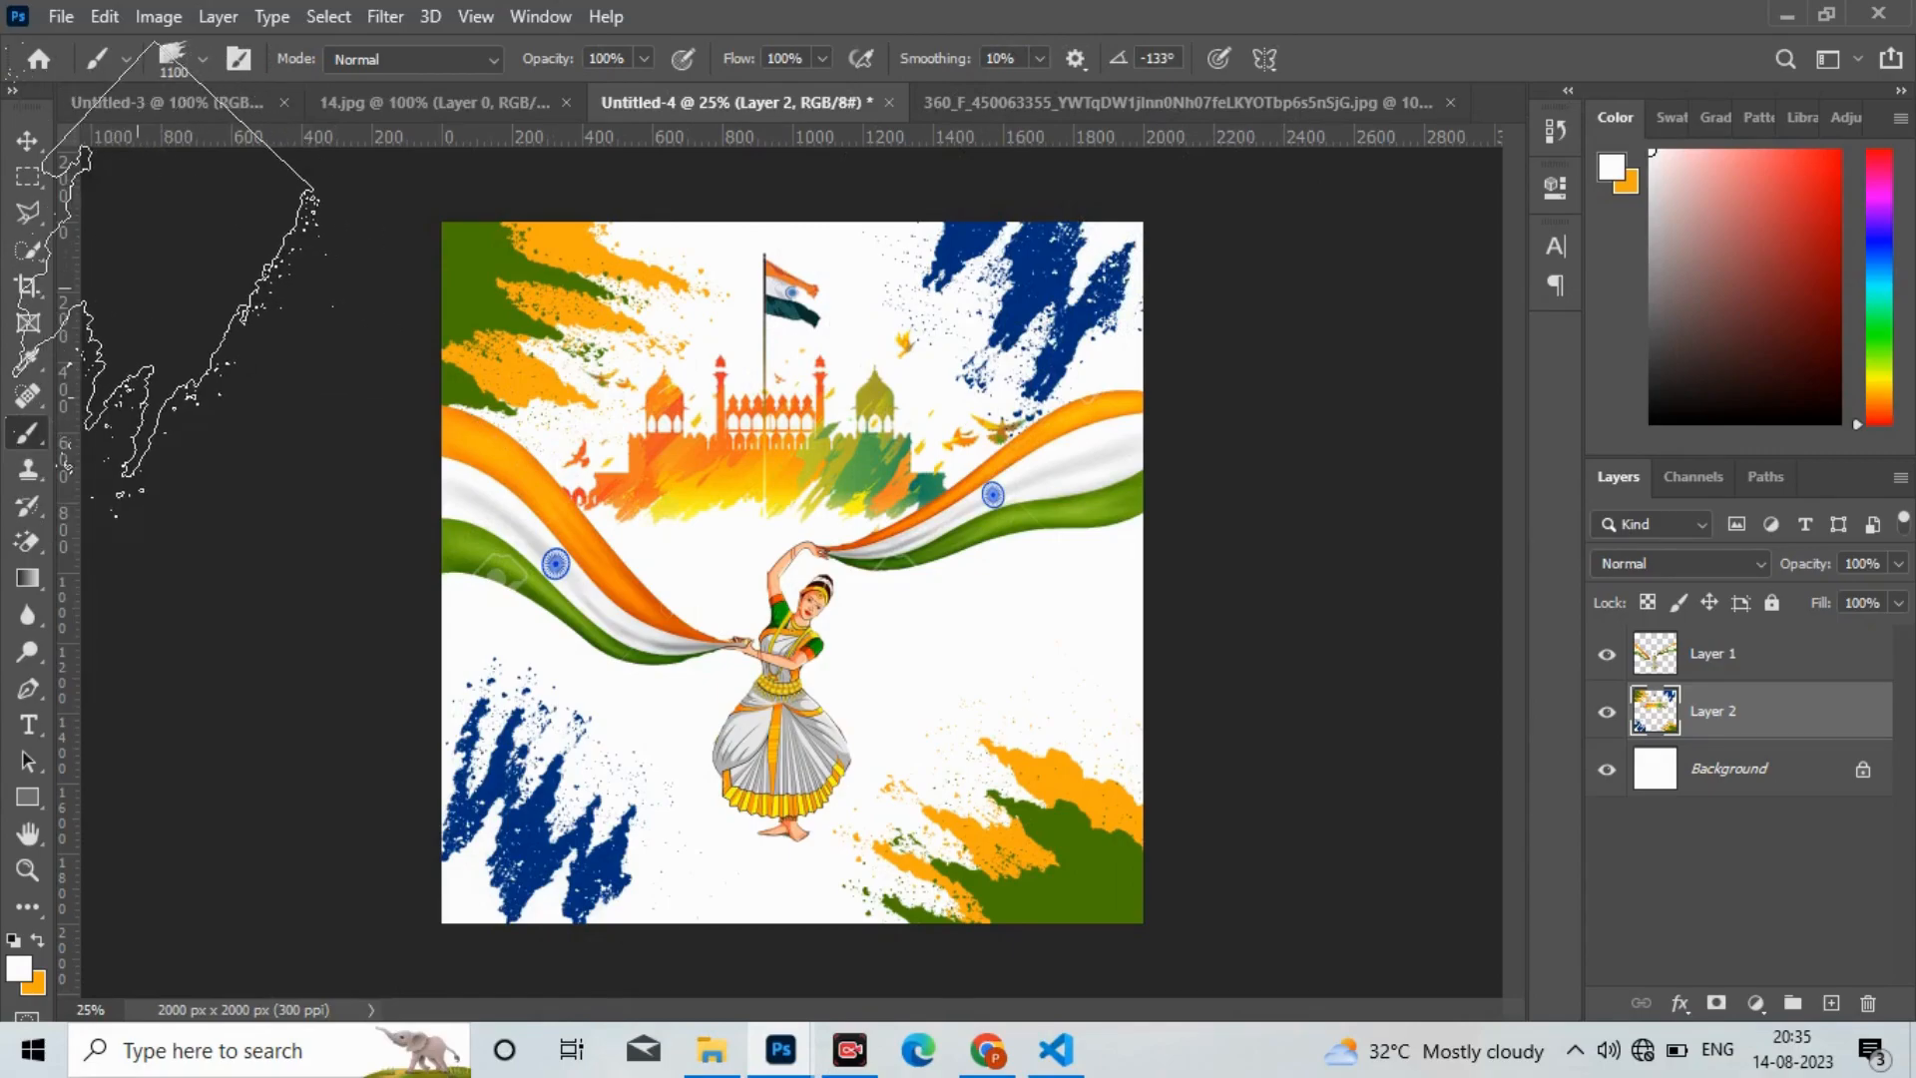
Step: Add the text HAPPY INDEPENDENCE DAY in black (000000) beside the dancer, below the fort
click(28, 140)
click(30, 726)
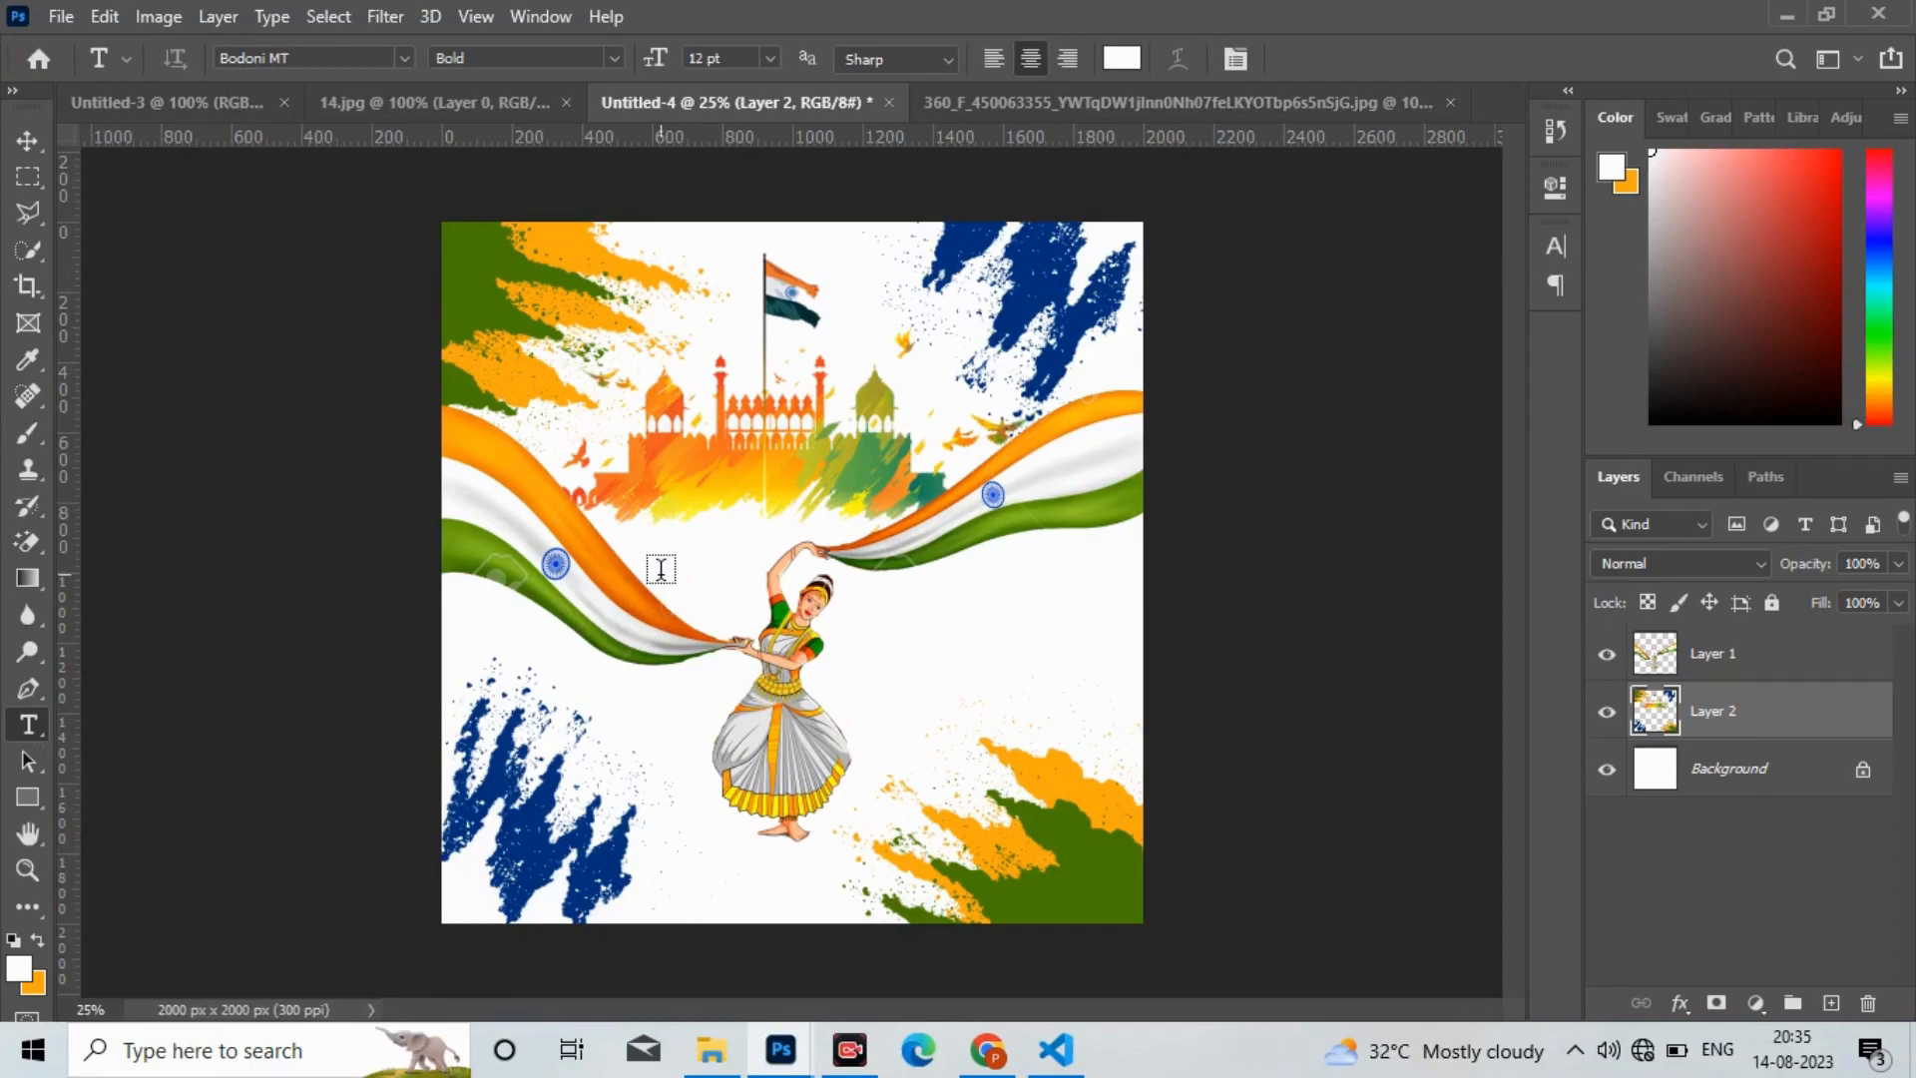
click(661, 568)
click(1121, 58)
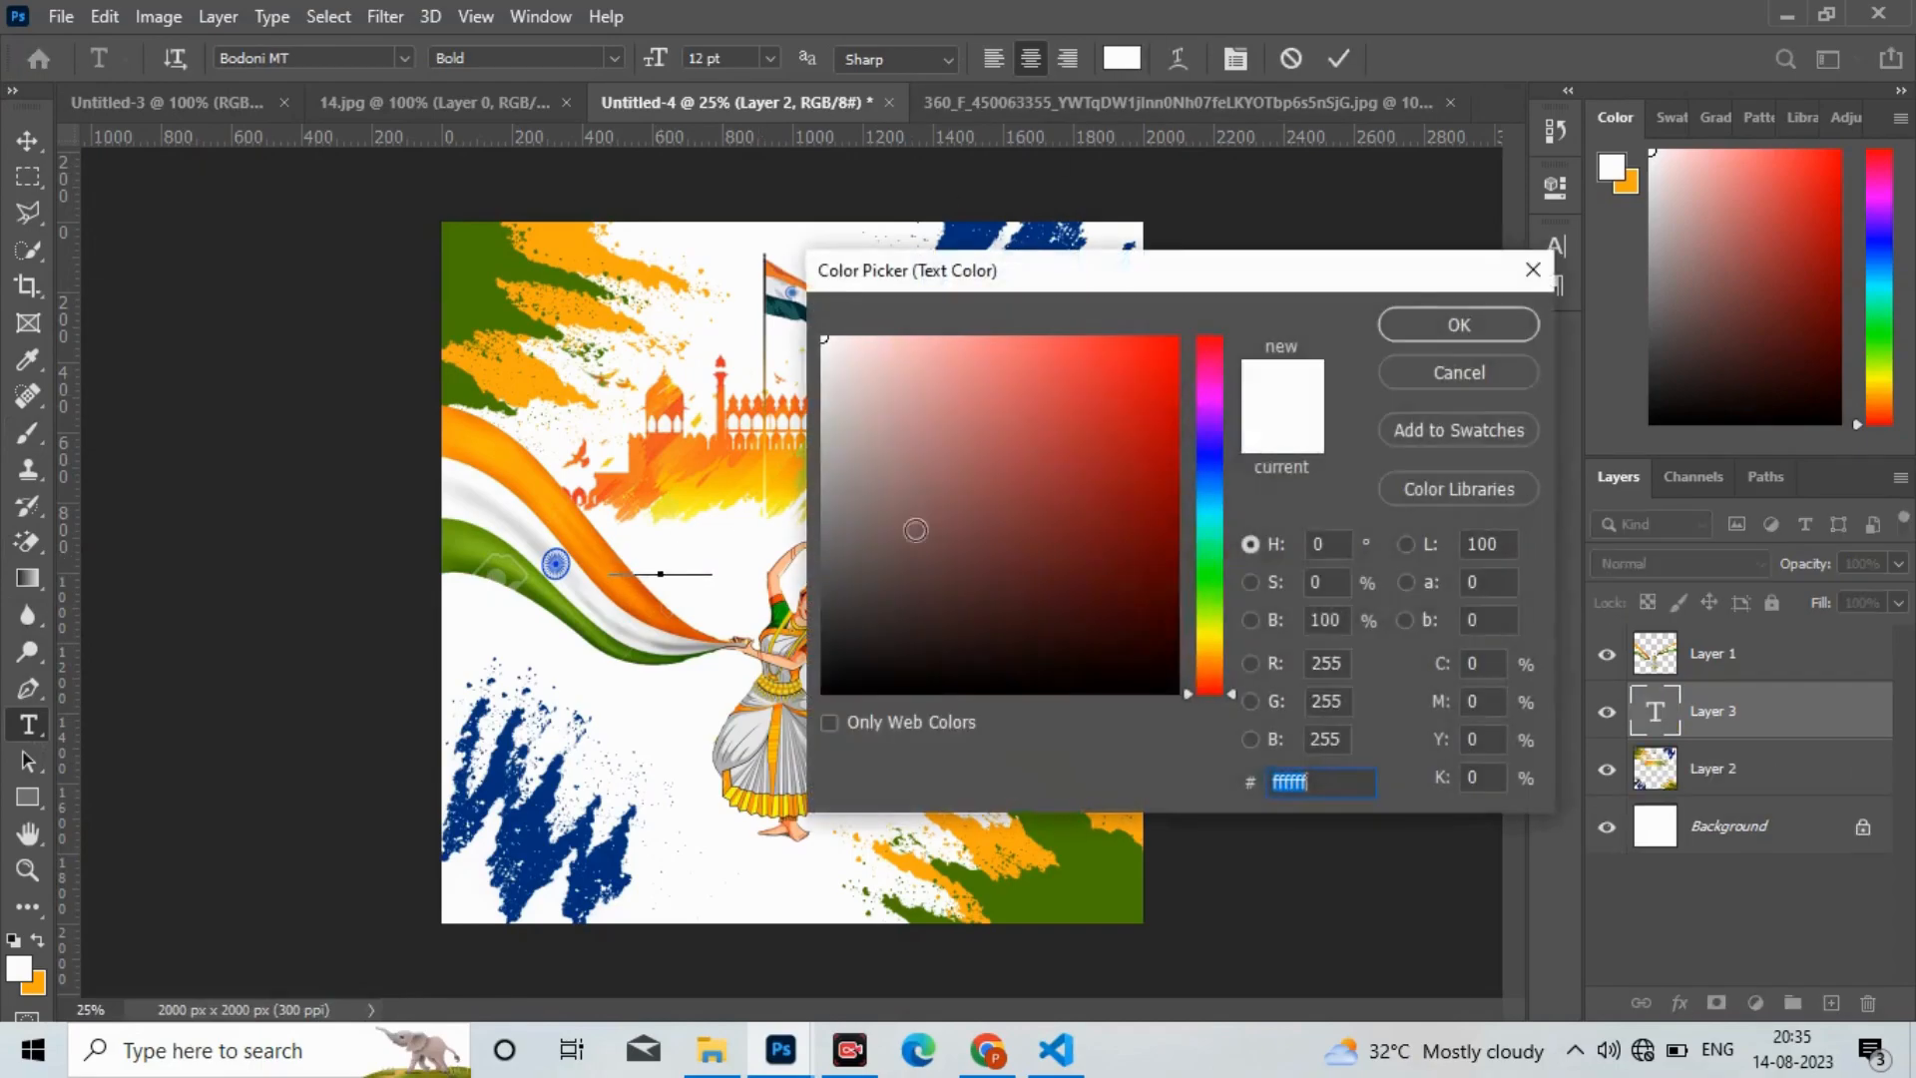
text(000000)
click(1459, 329)
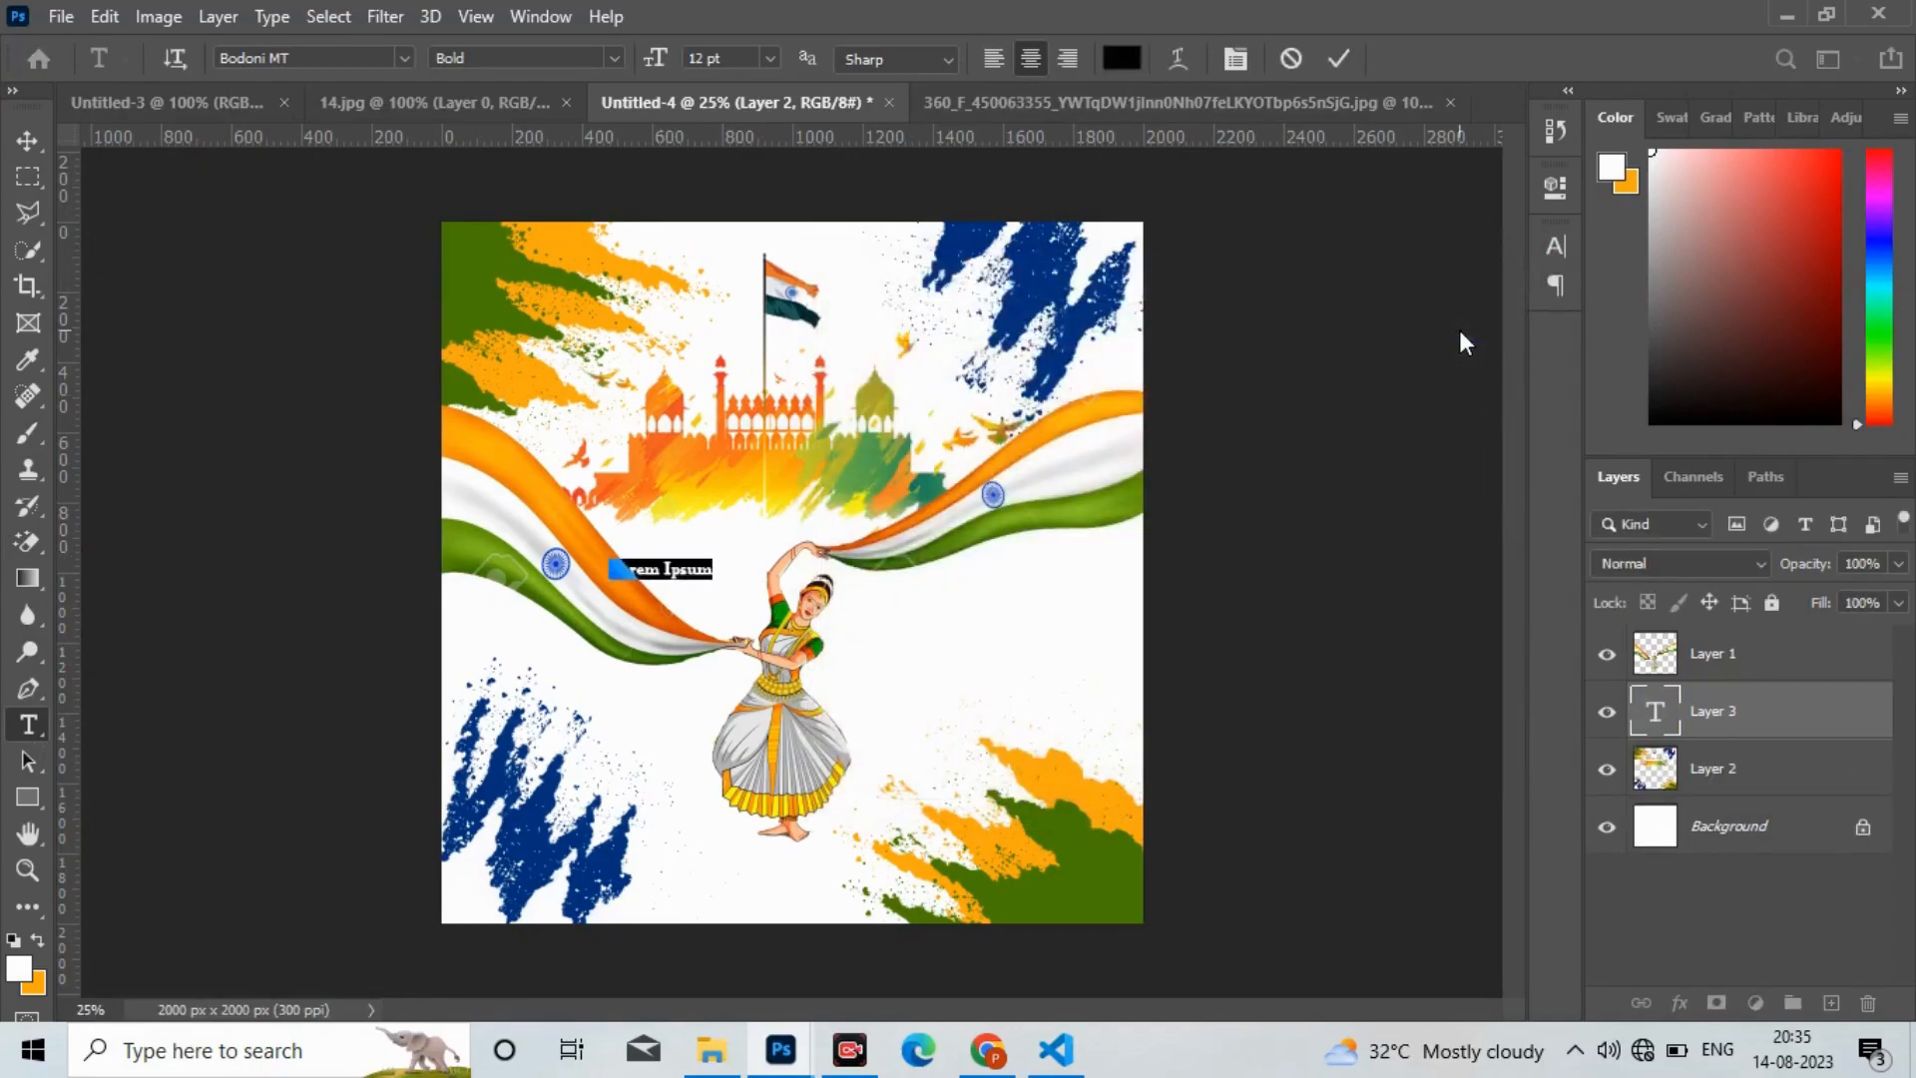
text(HA)
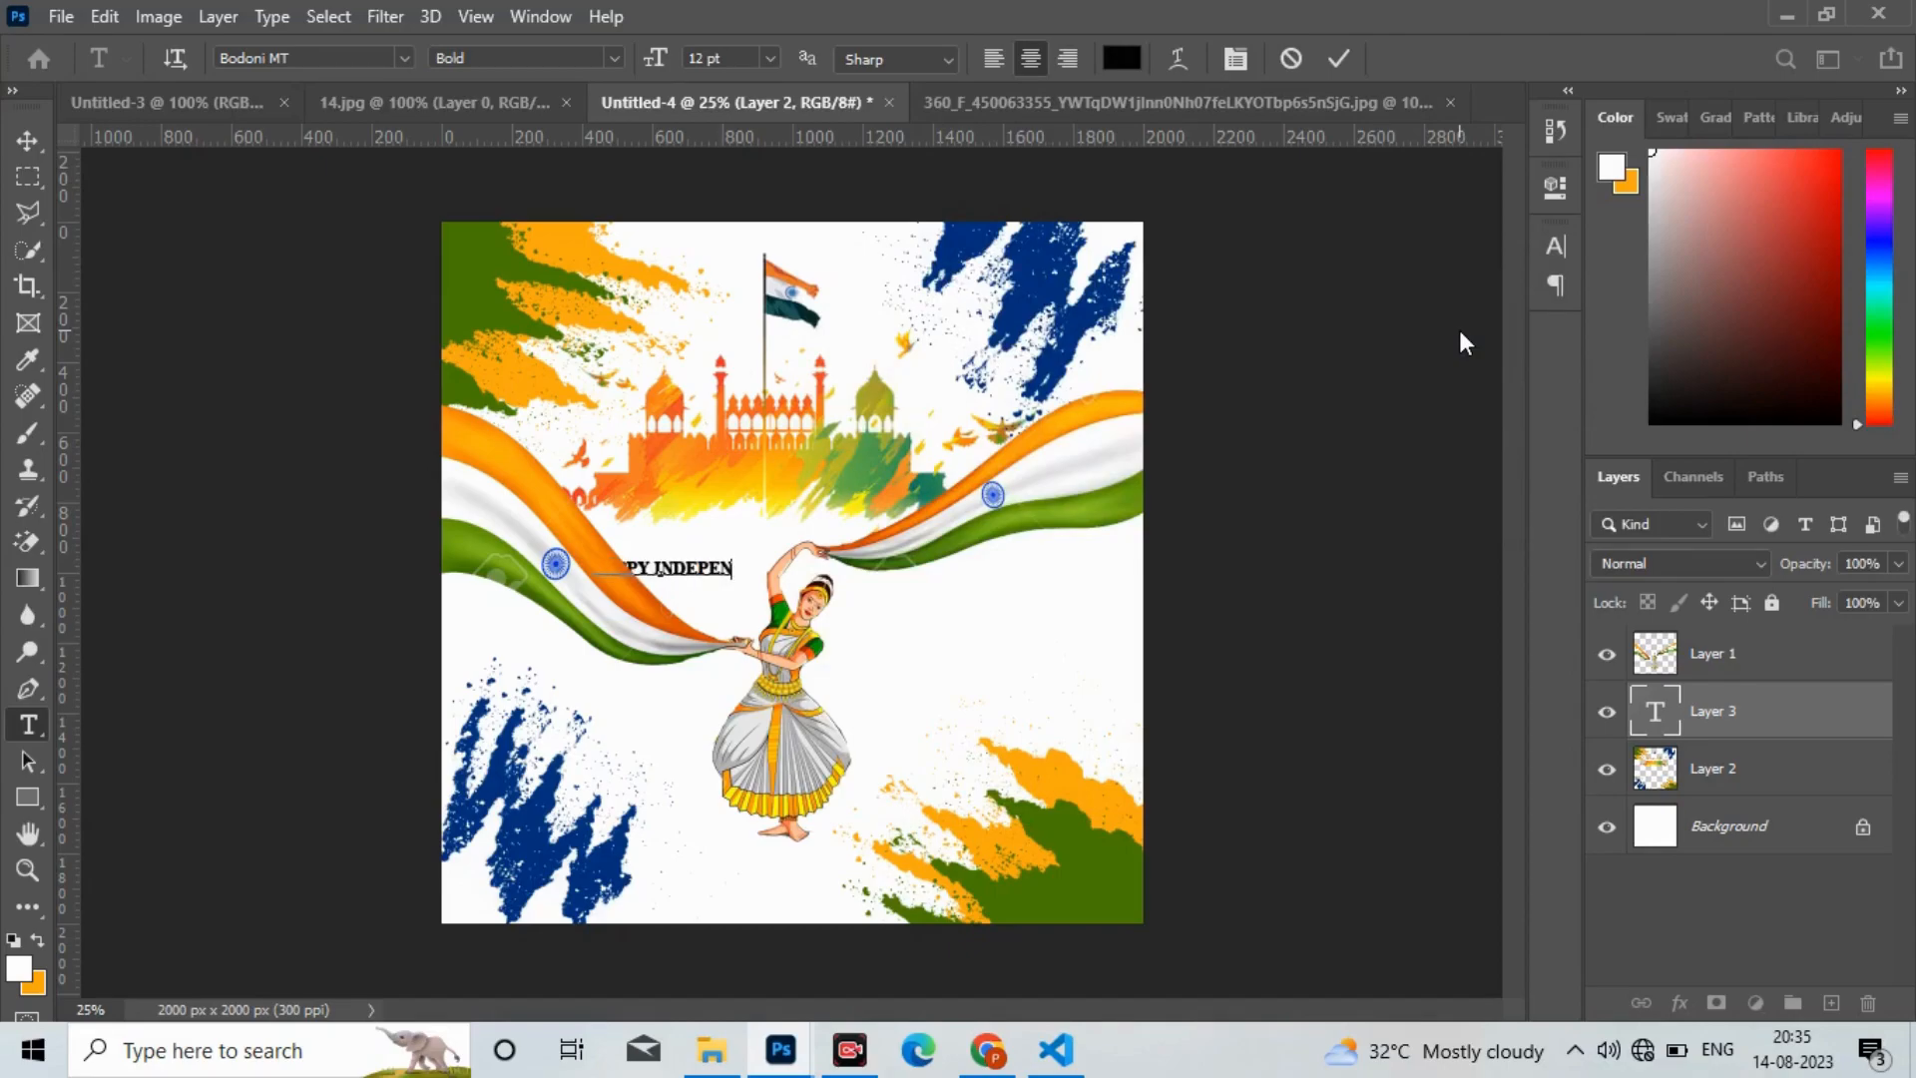
text(PPY INDEPENDENCE DAY)
Step: Set the whole HAPPY INDEPENDENCE DAY text to a size of 24 pt
key(ctrl+a)
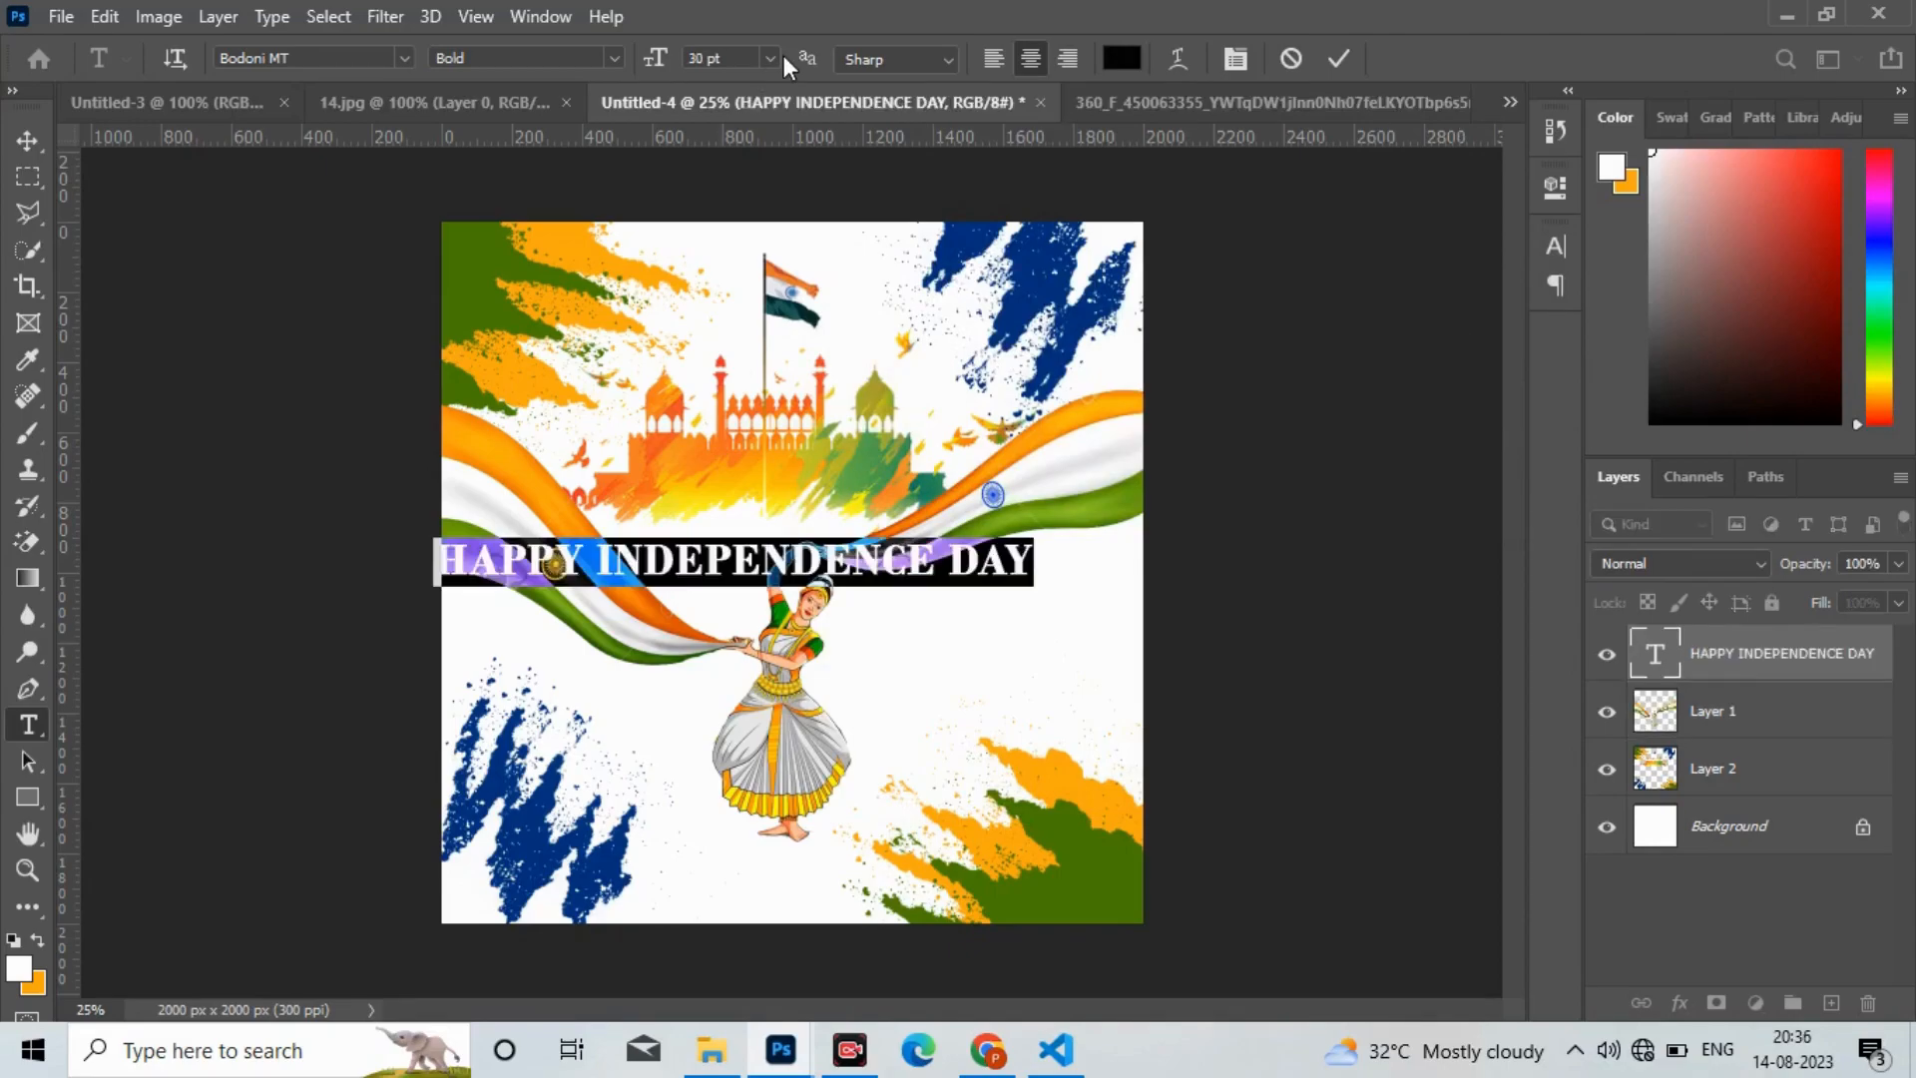
click(770, 58)
click(743, 304)
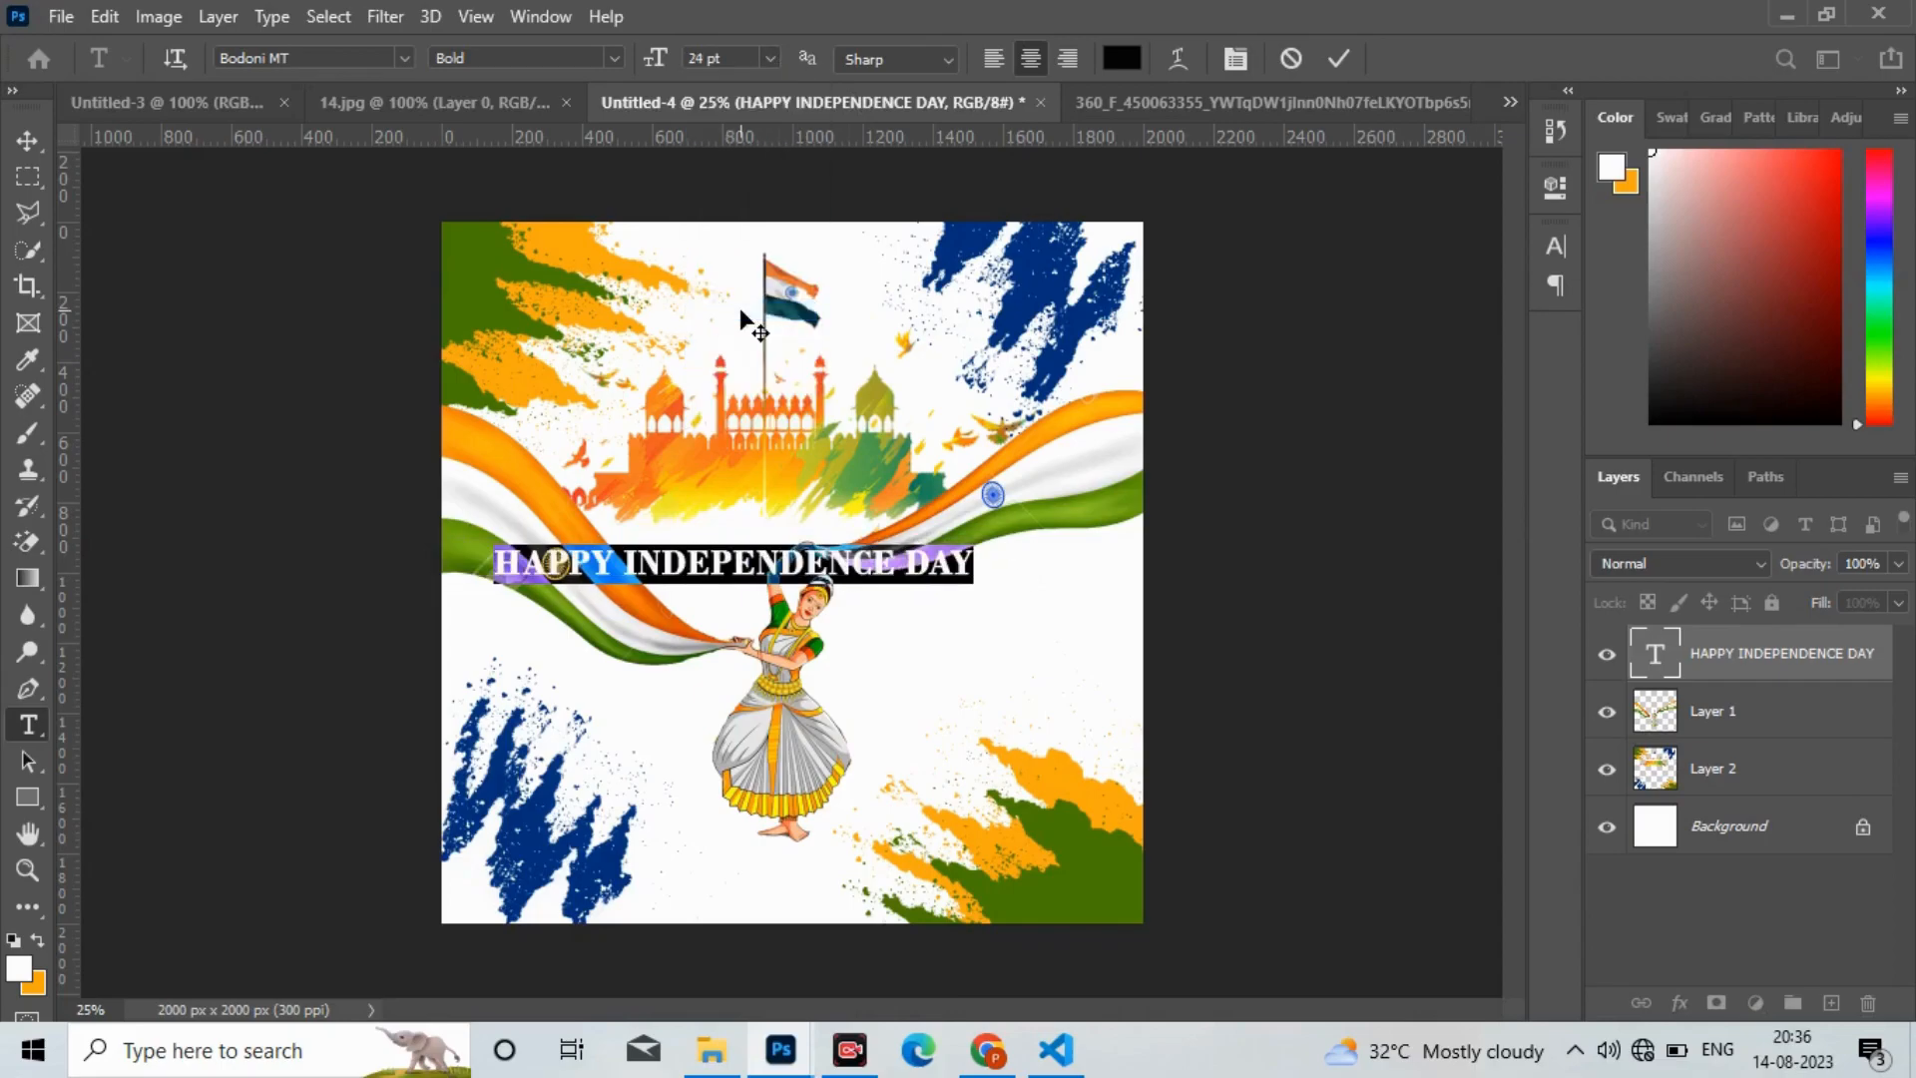
Step: Colour the word HAPPY in the greeting with the orange sampled from the flag ribbon
drag(615, 569, 502, 593)
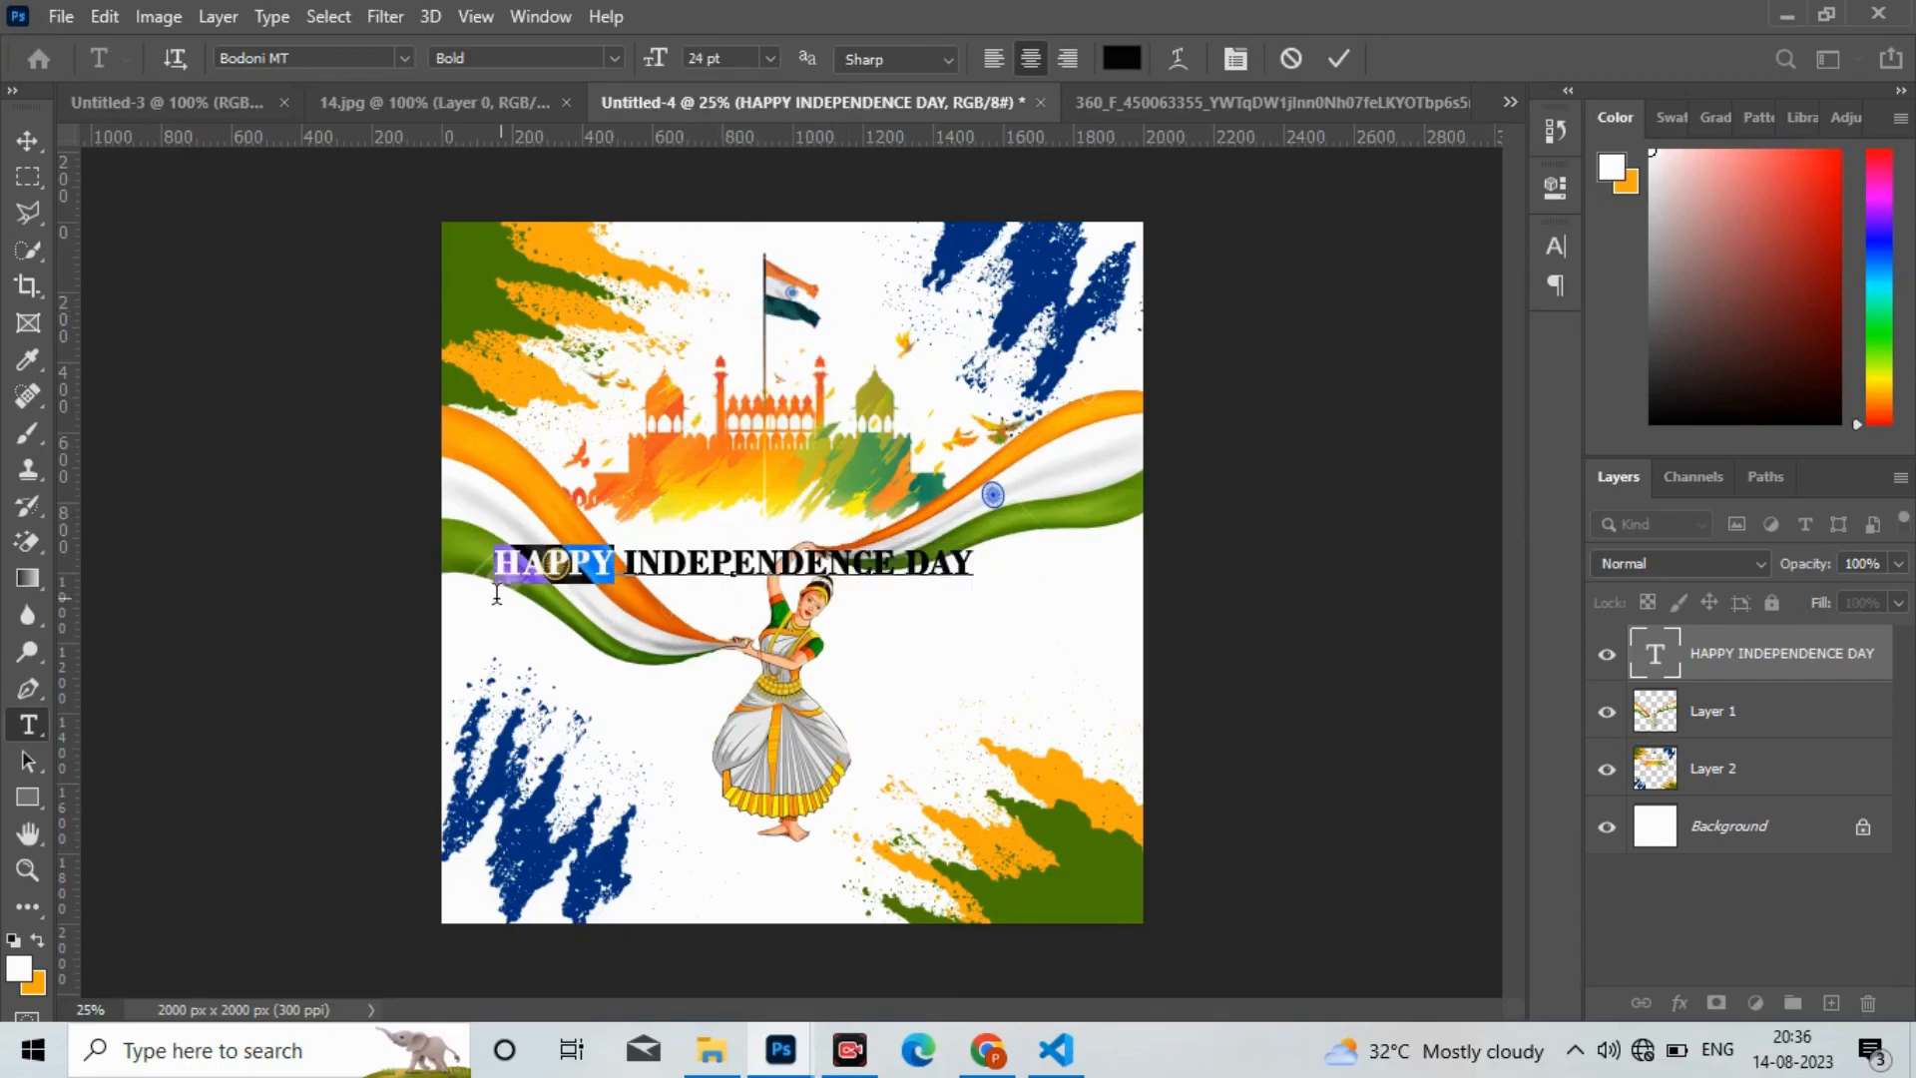
click(1121, 58)
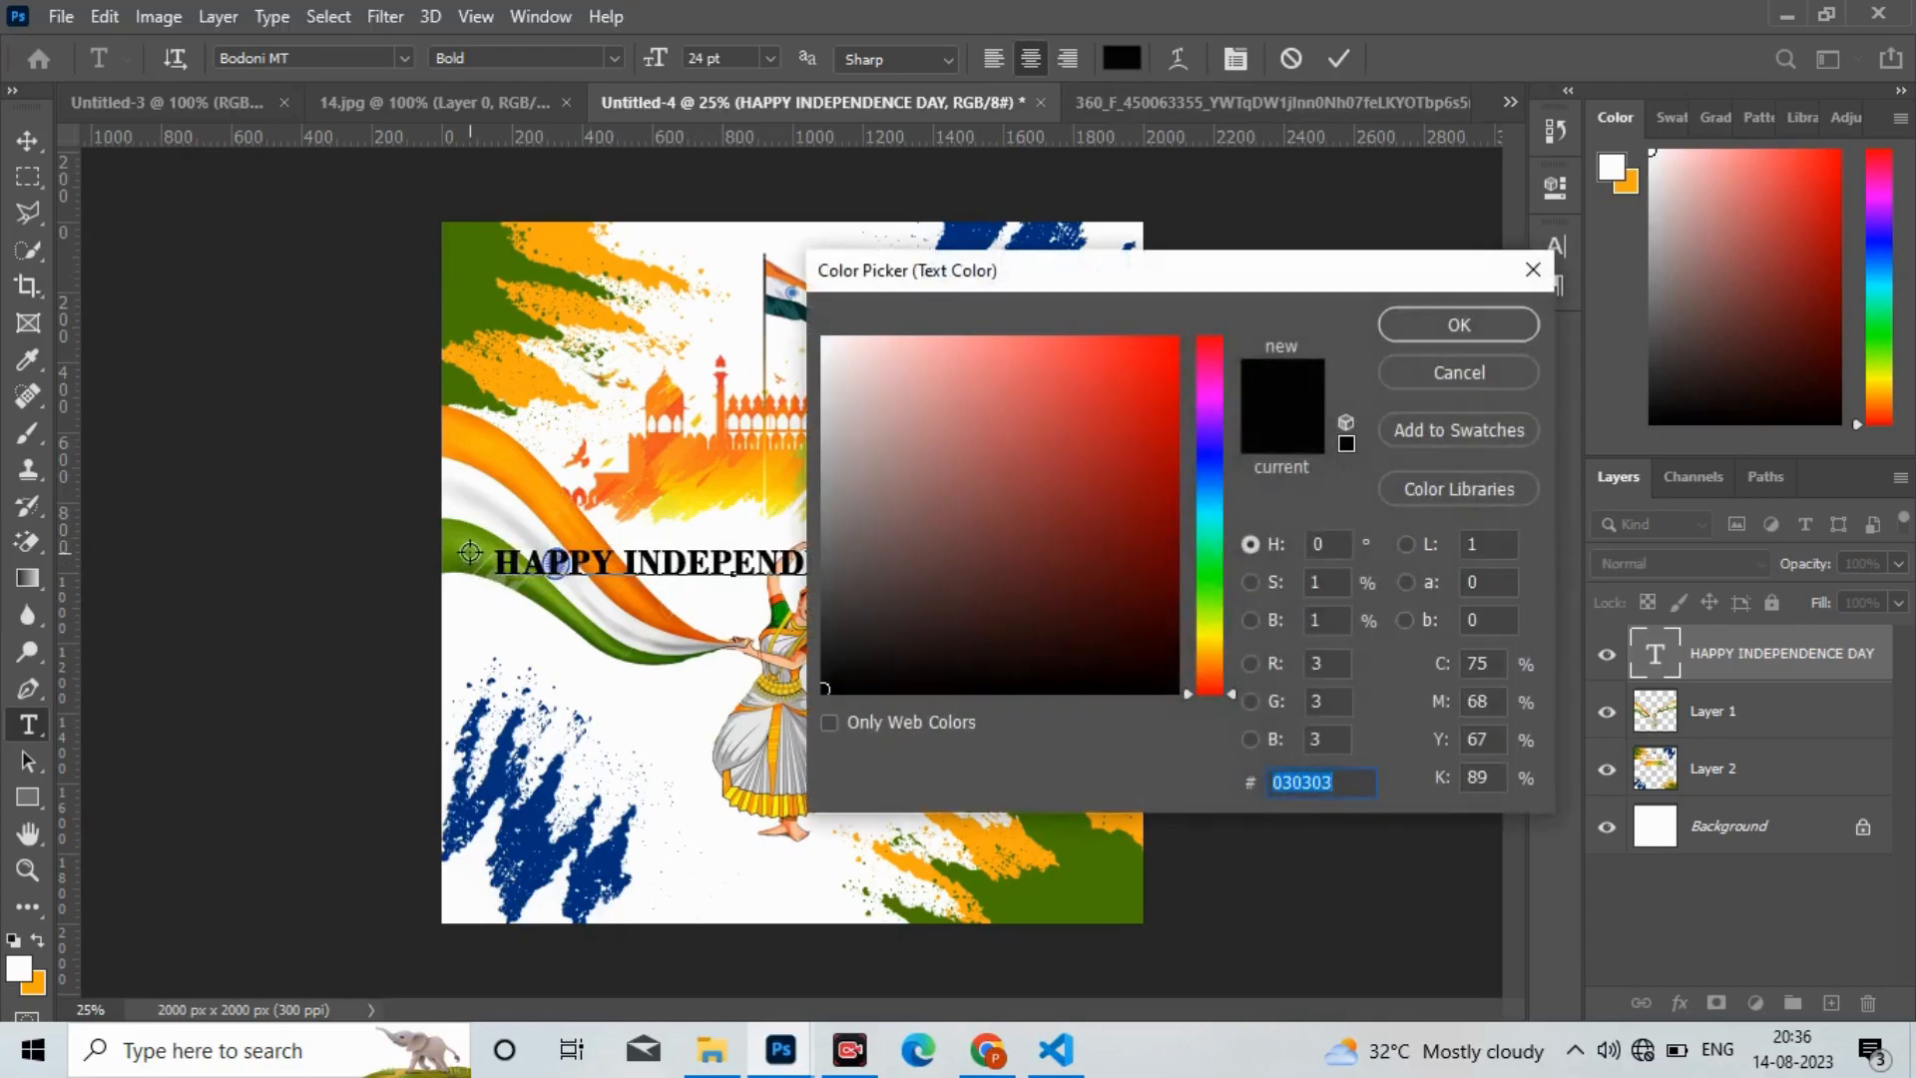
click(518, 451)
click(1457, 325)
Step: Colour the word INDEPENDENCE with the dark blue sampled from the upper-right splash
drag(623, 567, 883, 556)
click(1115, 60)
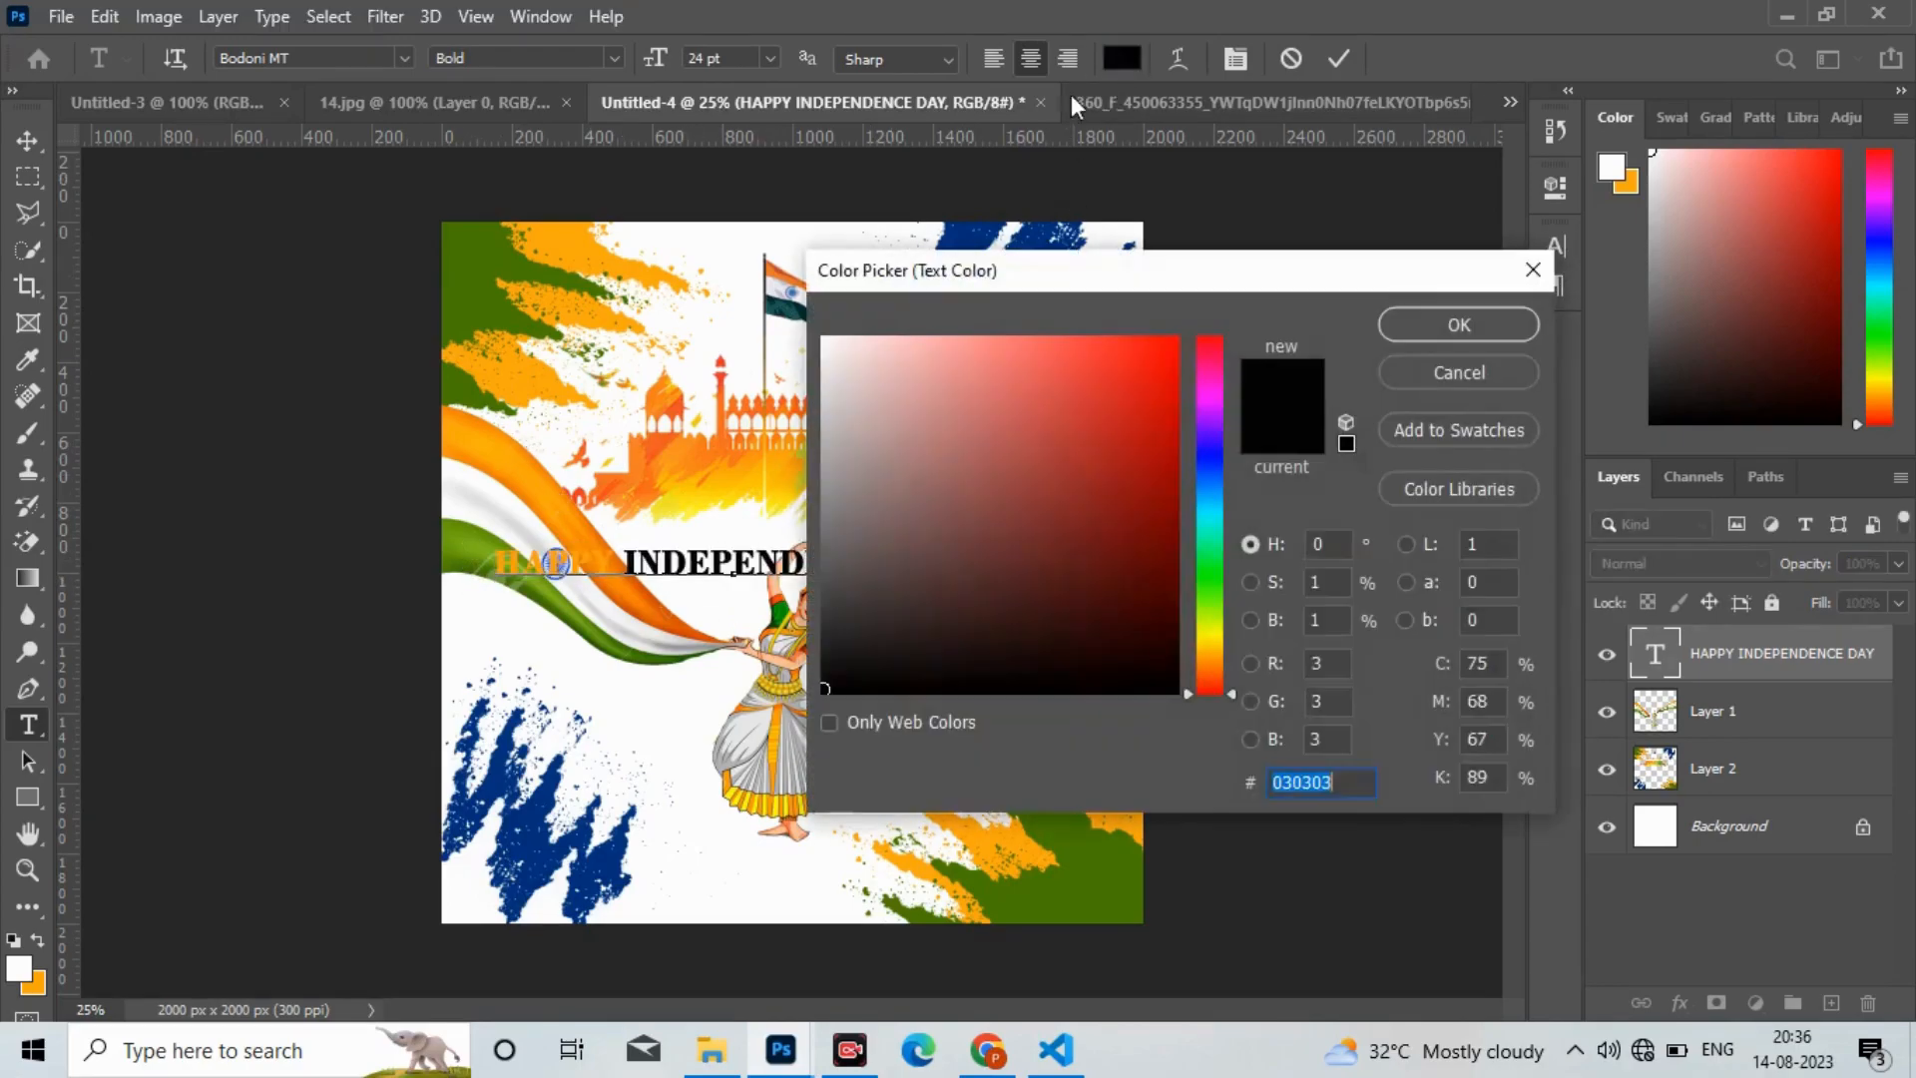
click(972, 230)
click(1457, 325)
Step: Colour the word DAY green (7db223), sampled from the flag ribbon
drag(908, 563, 974, 565)
click(1120, 58)
click(564, 608)
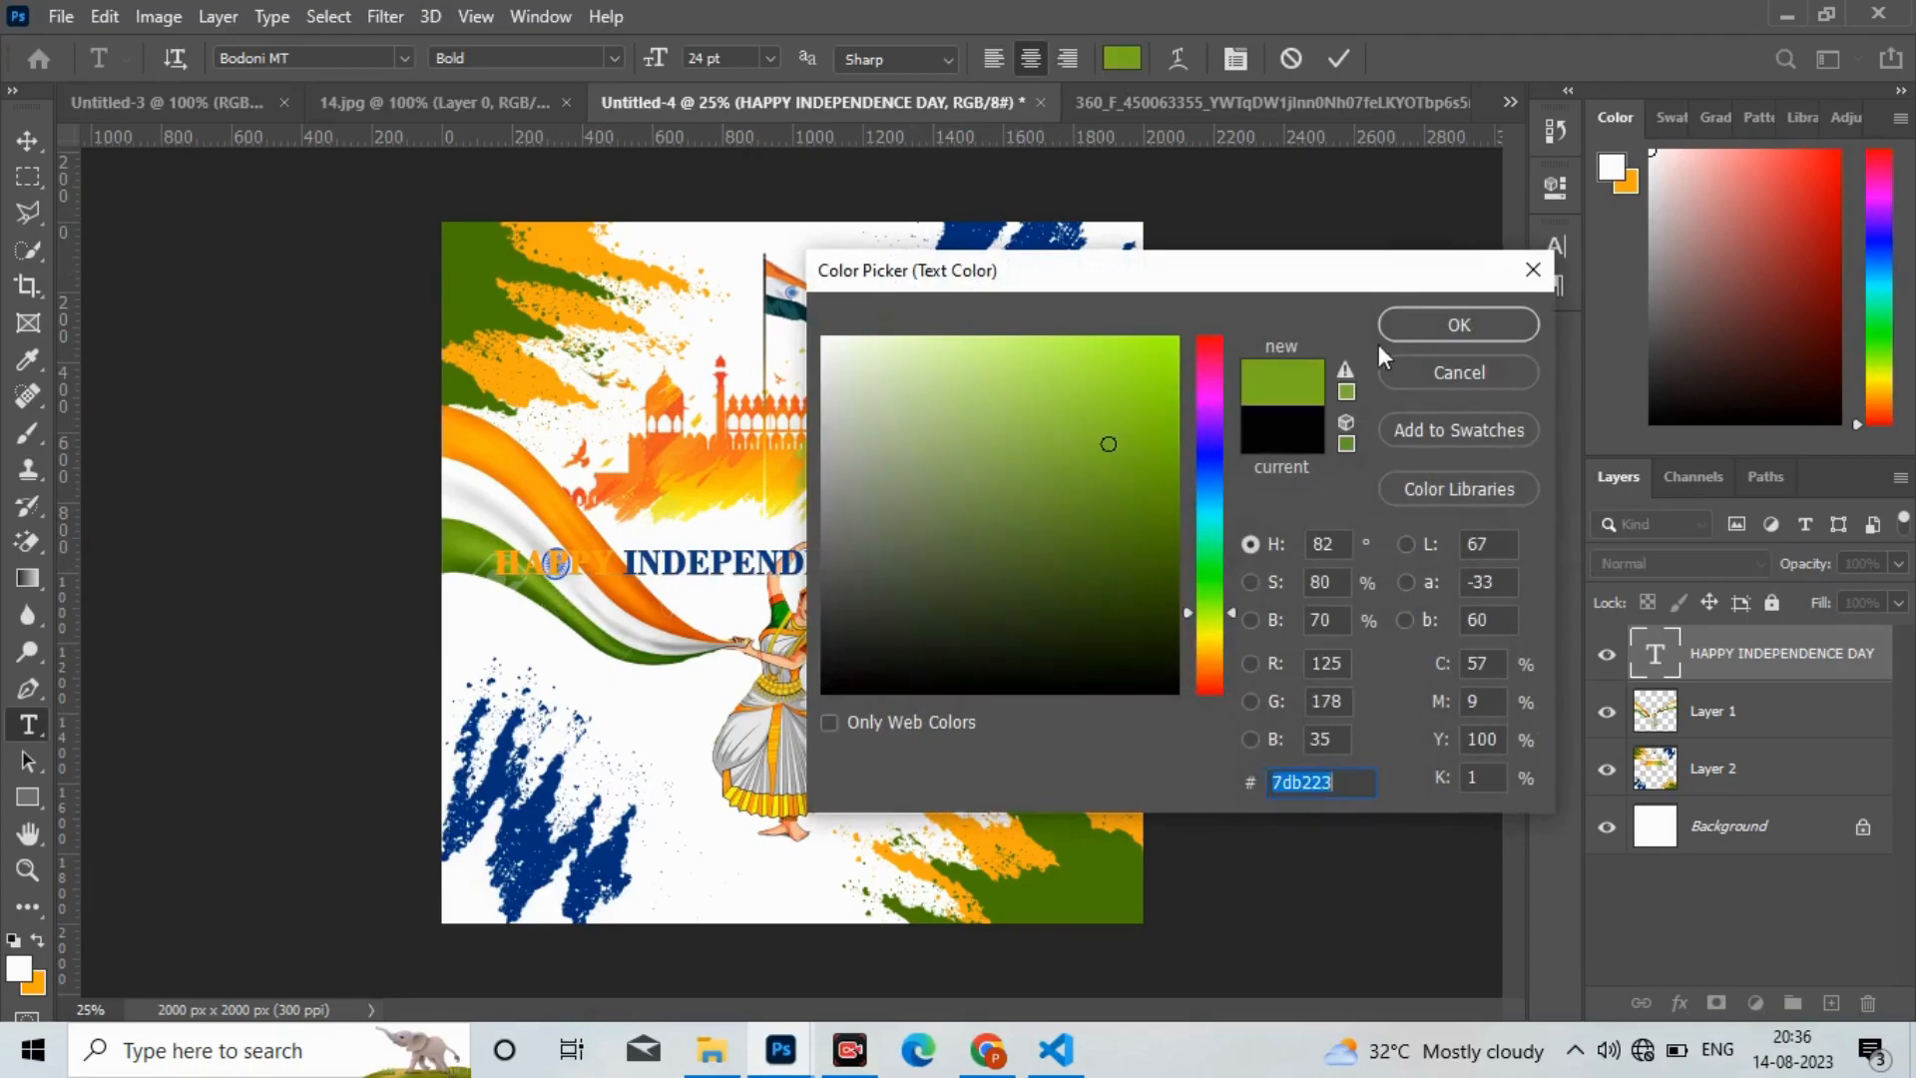
click(1401, 328)
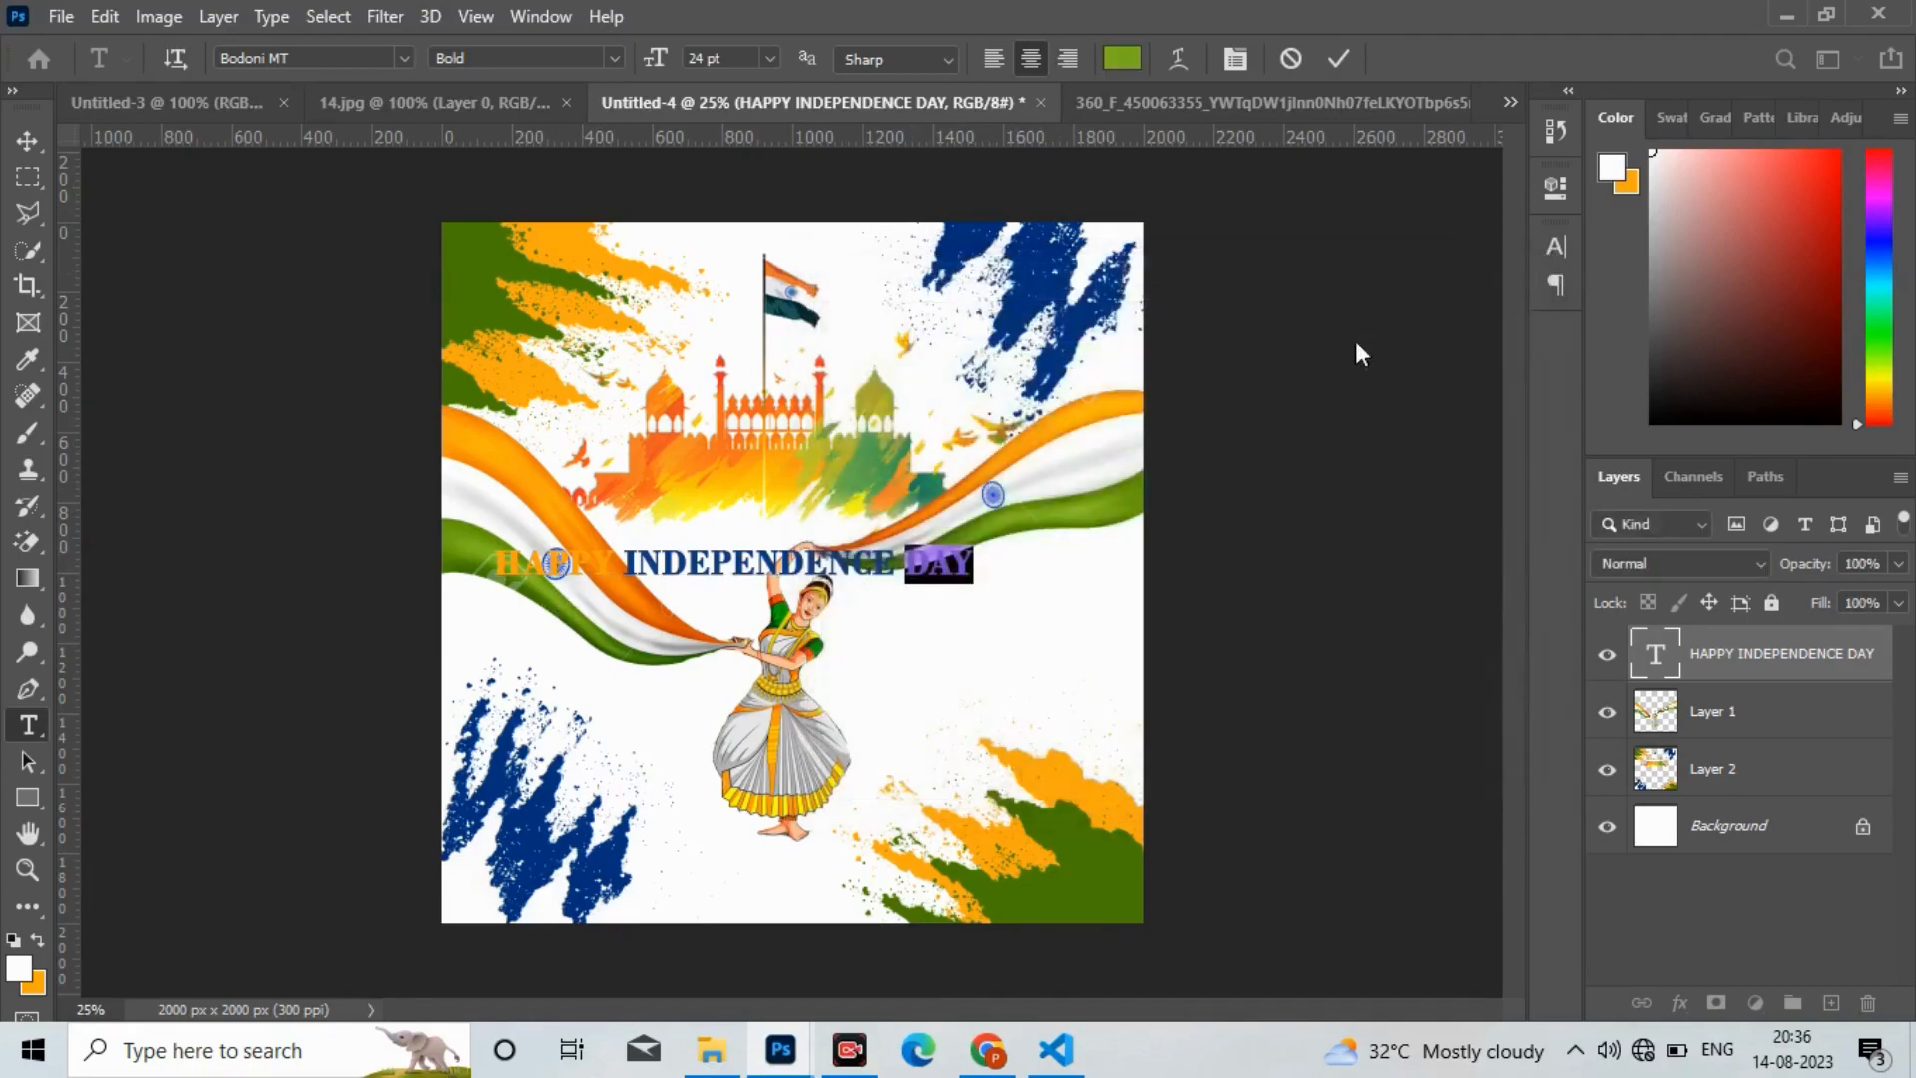
Step: Move the greeting directly under the fort, centred on the poster, and shift the dancer with flags slightly down
click(27, 140)
drag(719, 577, 765, 544)
mouse_move(796, 720)
mouse_down()
mouse_move(796, 688)
mouse_move(796, 733)
mouse_up()
click(795, 536)
Step: Add a Stroke layer style to the greeting text with a 4 px size, Outside position and 100% opacity
click(1680, 1002)
click(1716, 740)
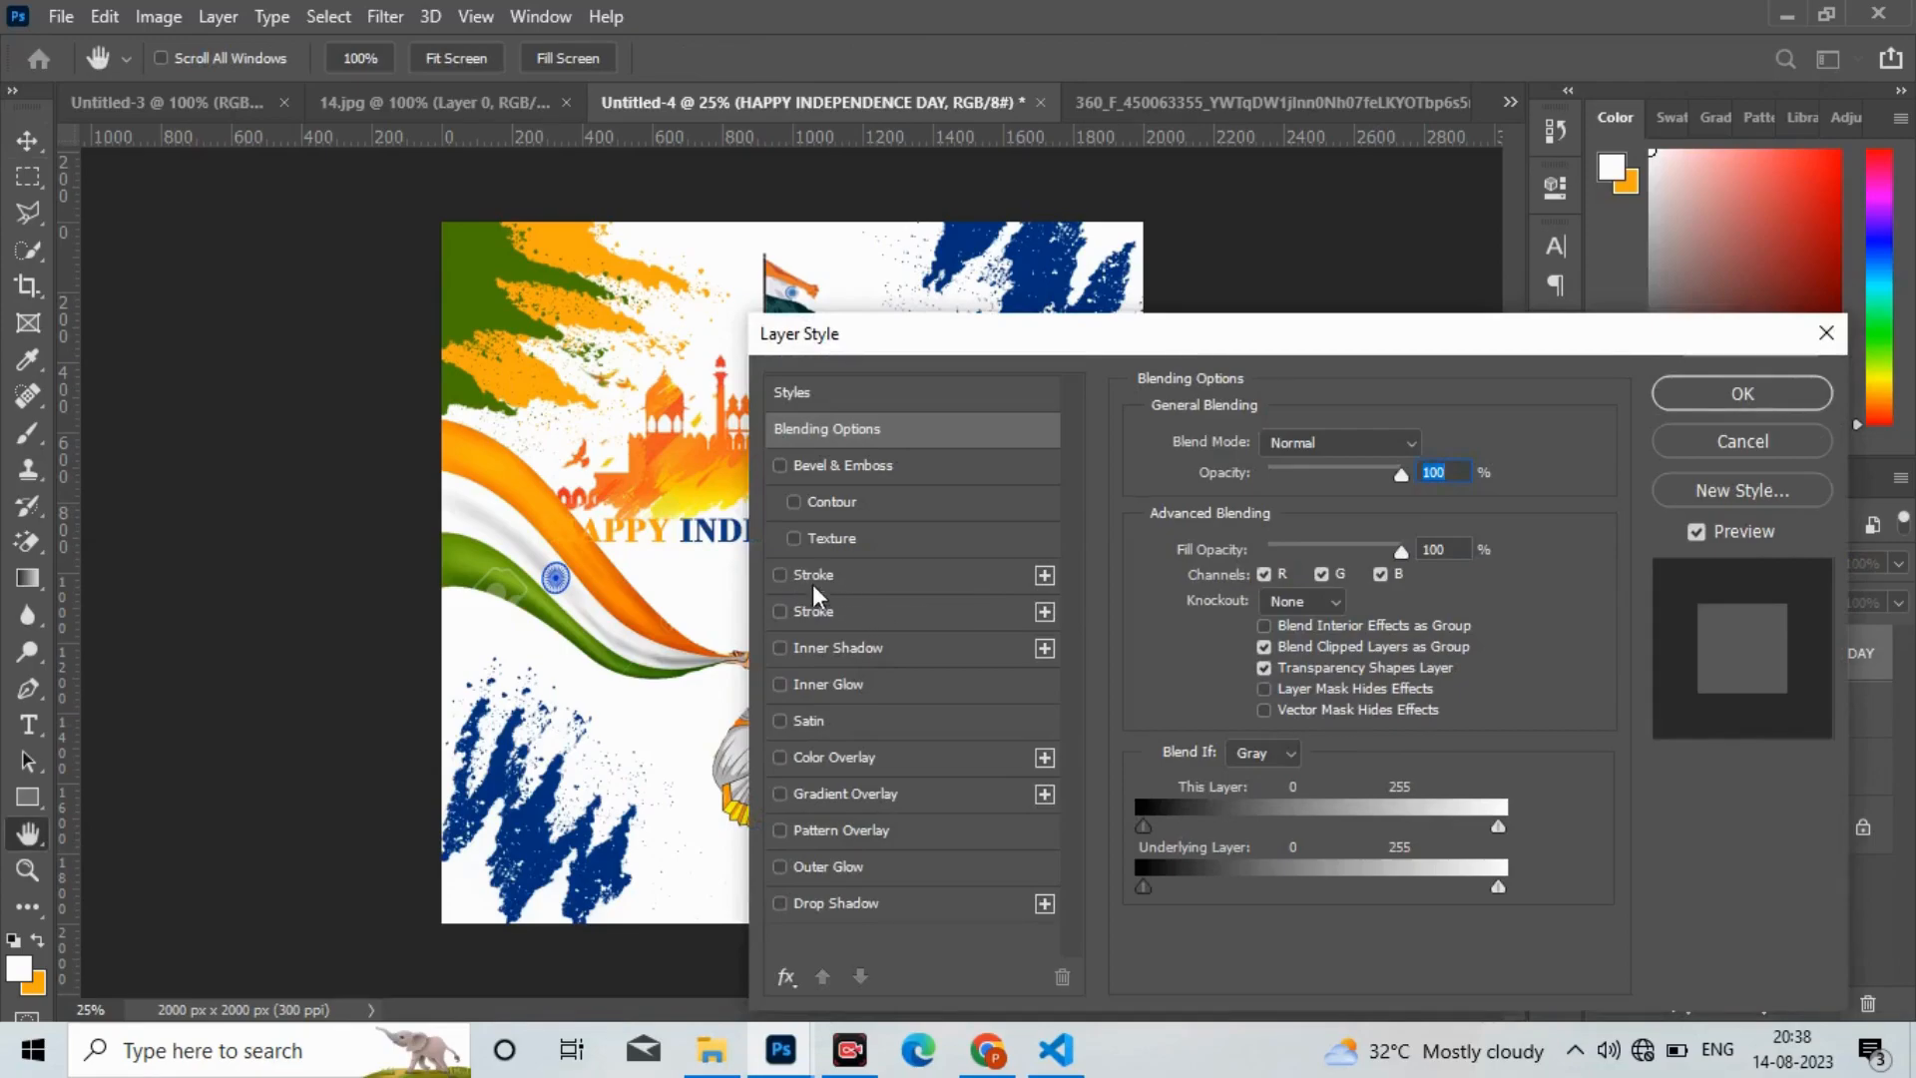
click(818, 613)
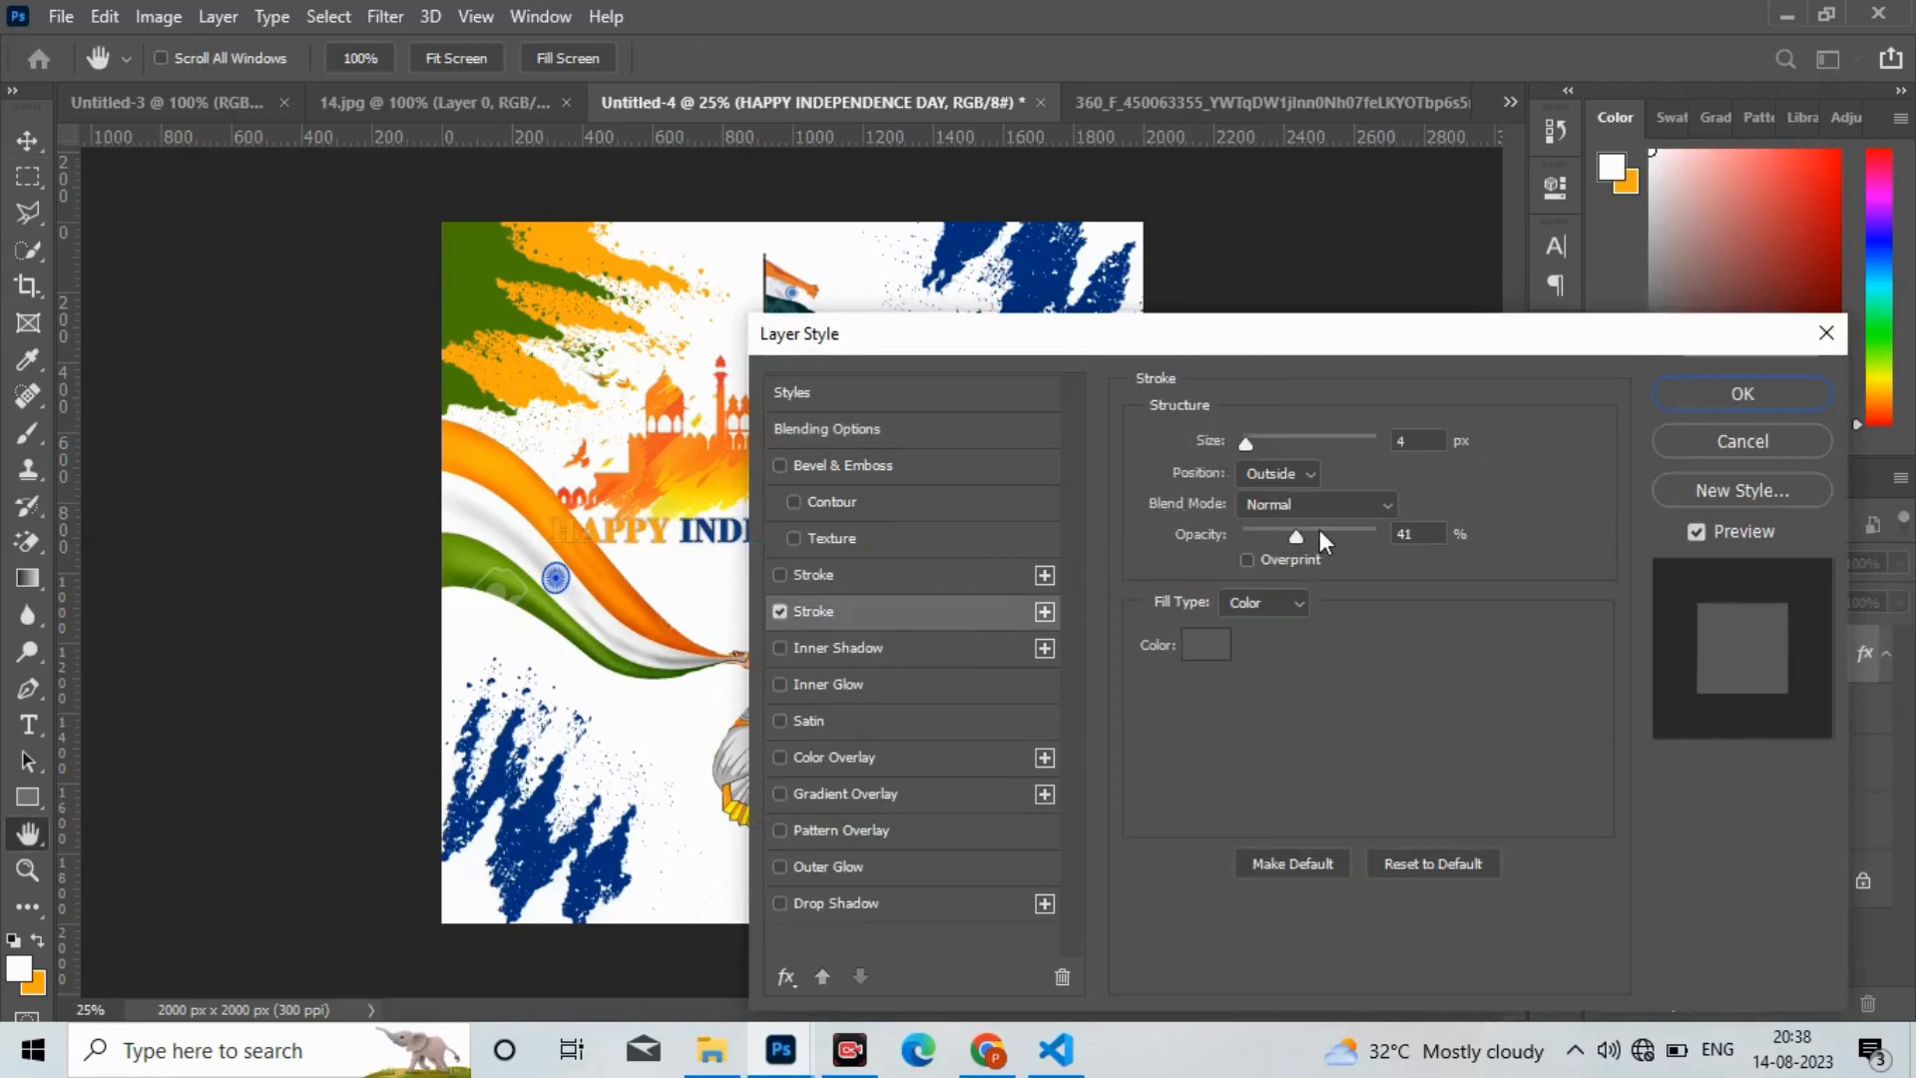
click(1371, 532)
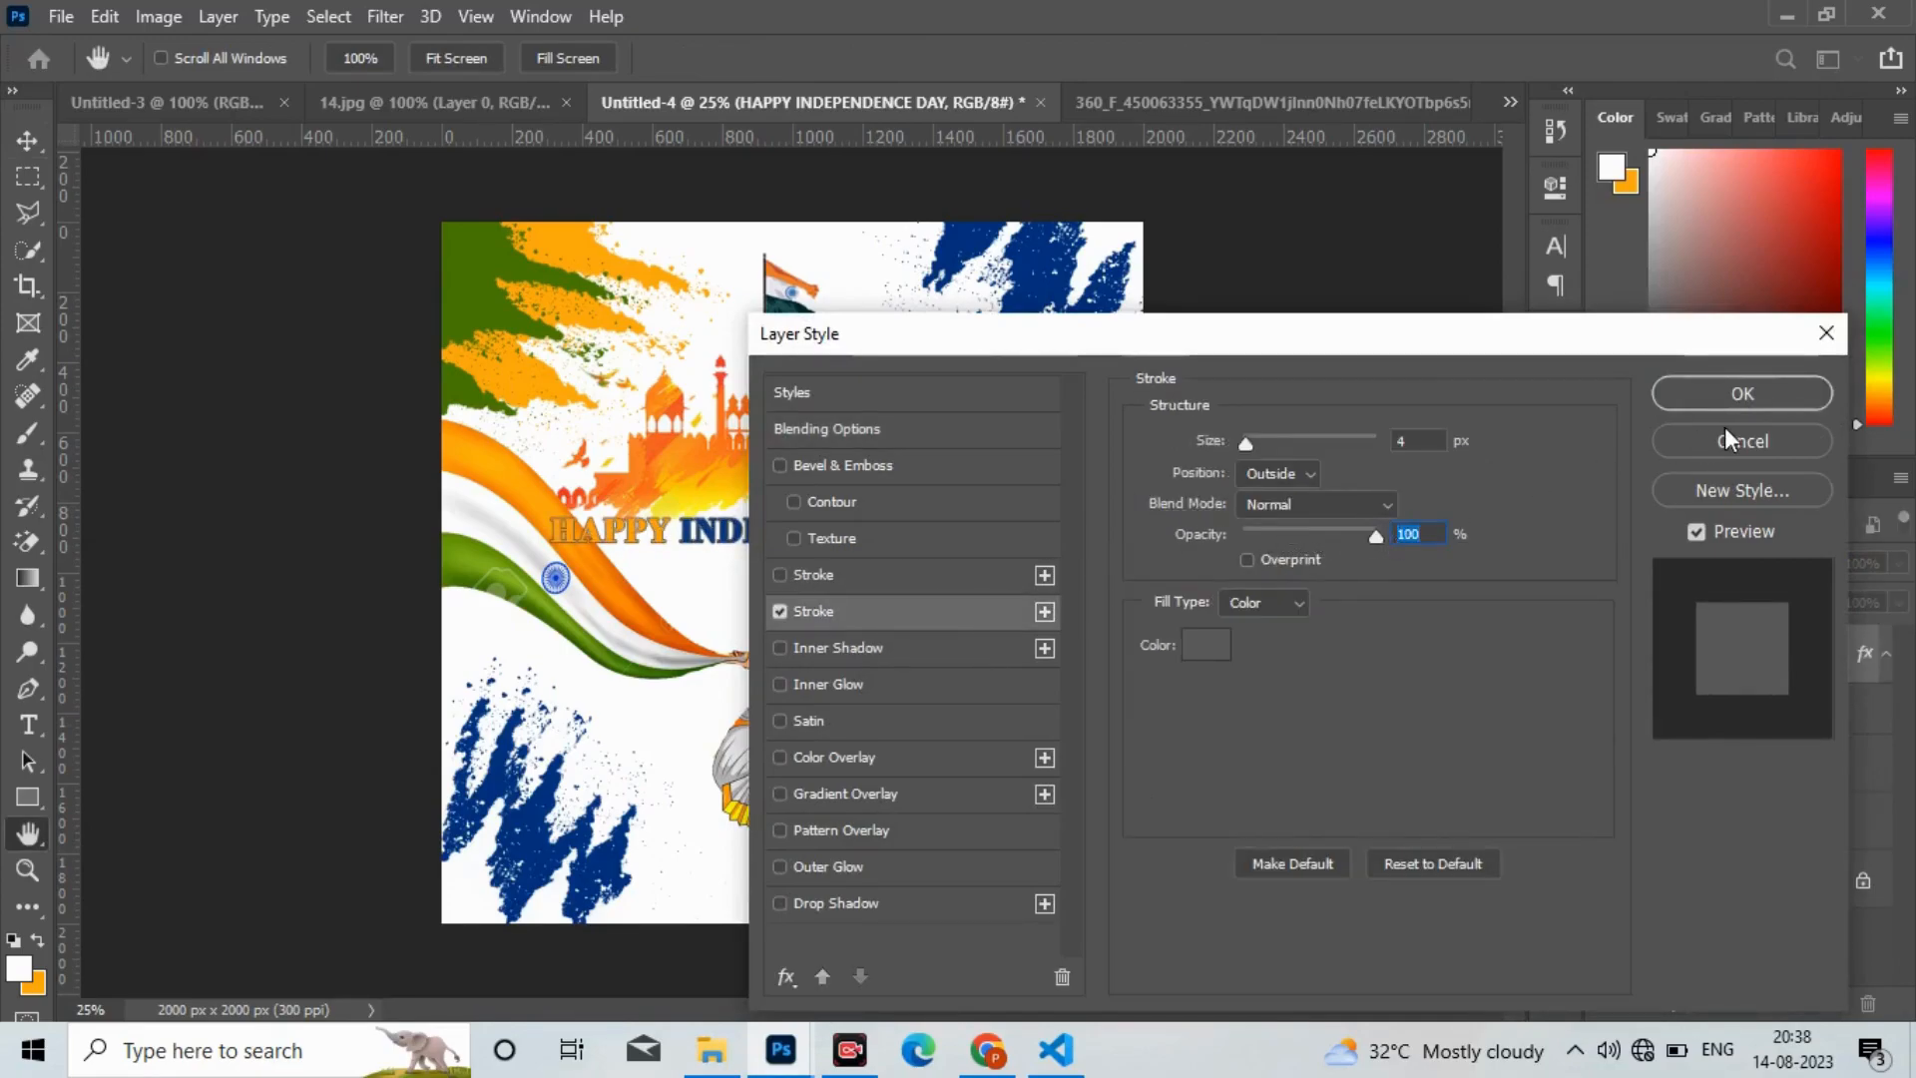
drag(1249, 445, 1249, 446)
text(4)
Step: Set the greeting's stroke colour to dark blue 002276 and apply the layer style
click(1217, 649)
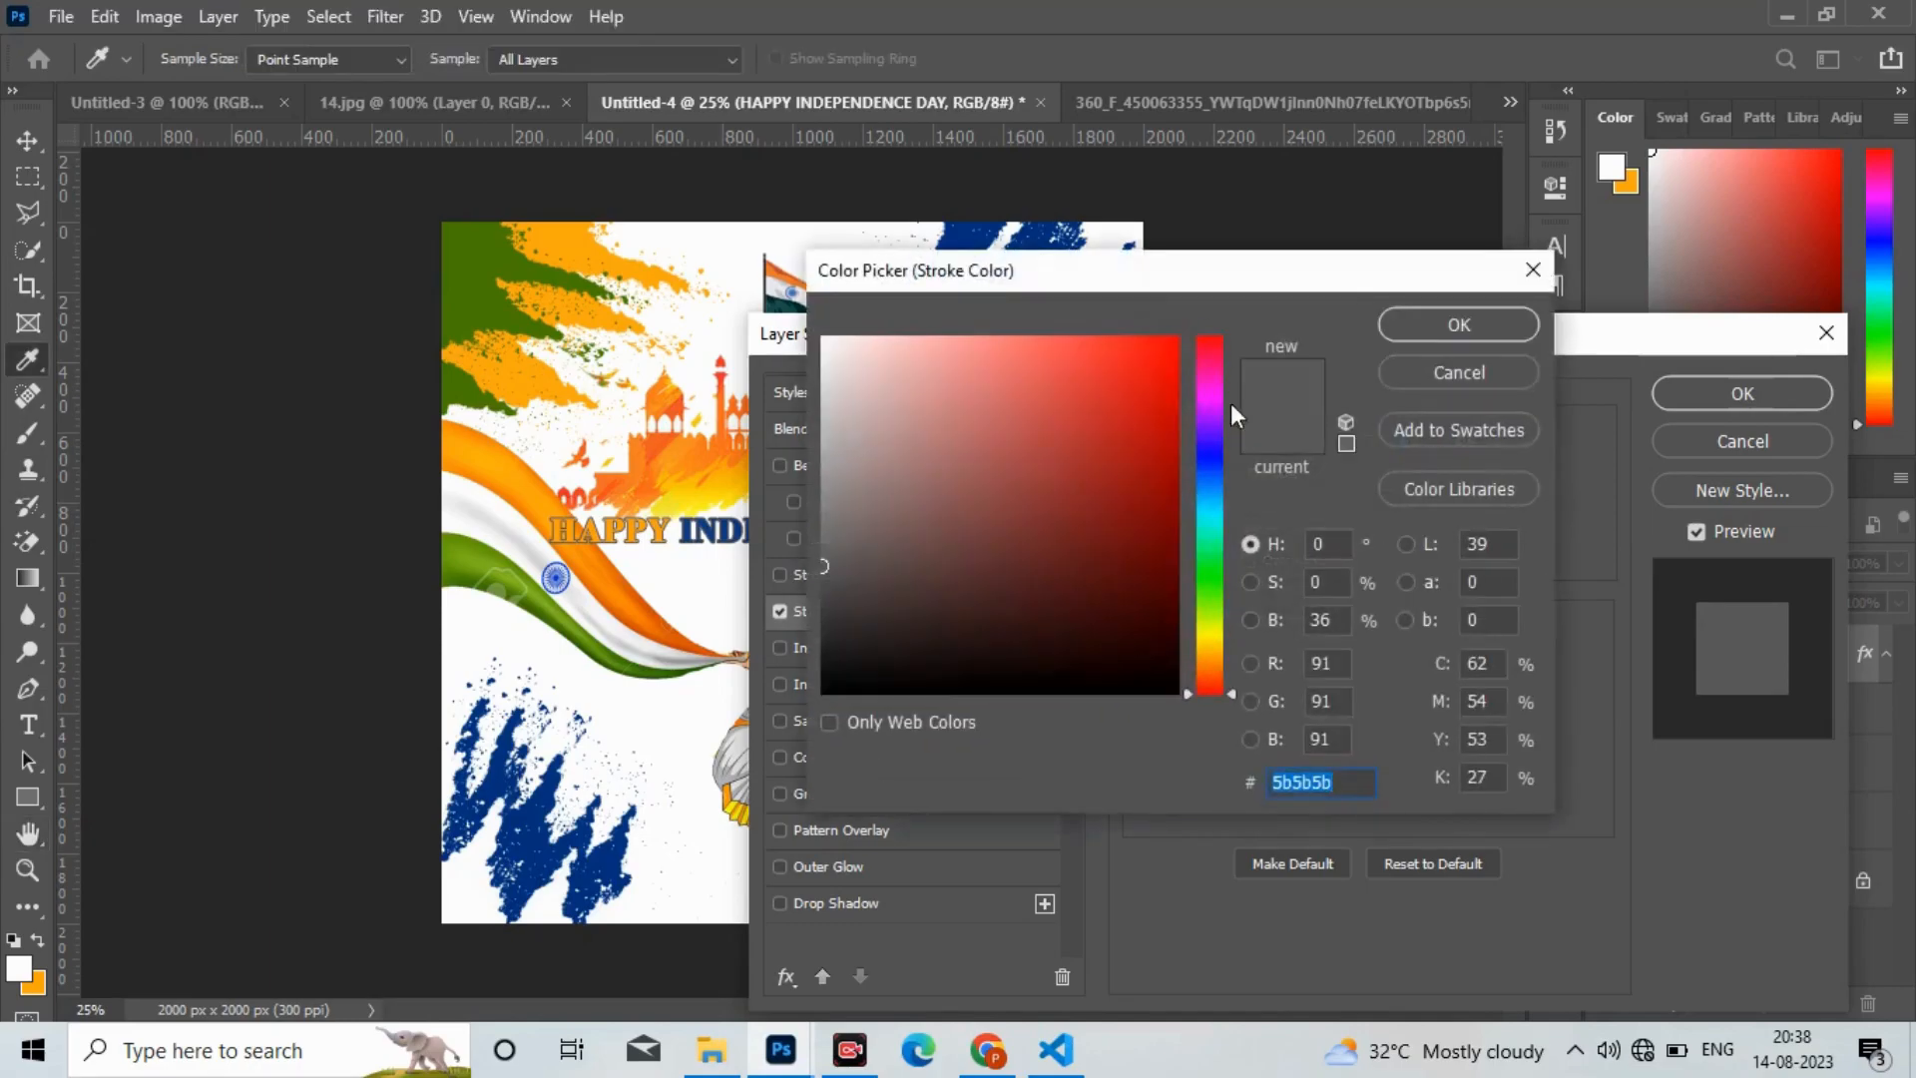
click(1211, 471)
click(1173, 520)
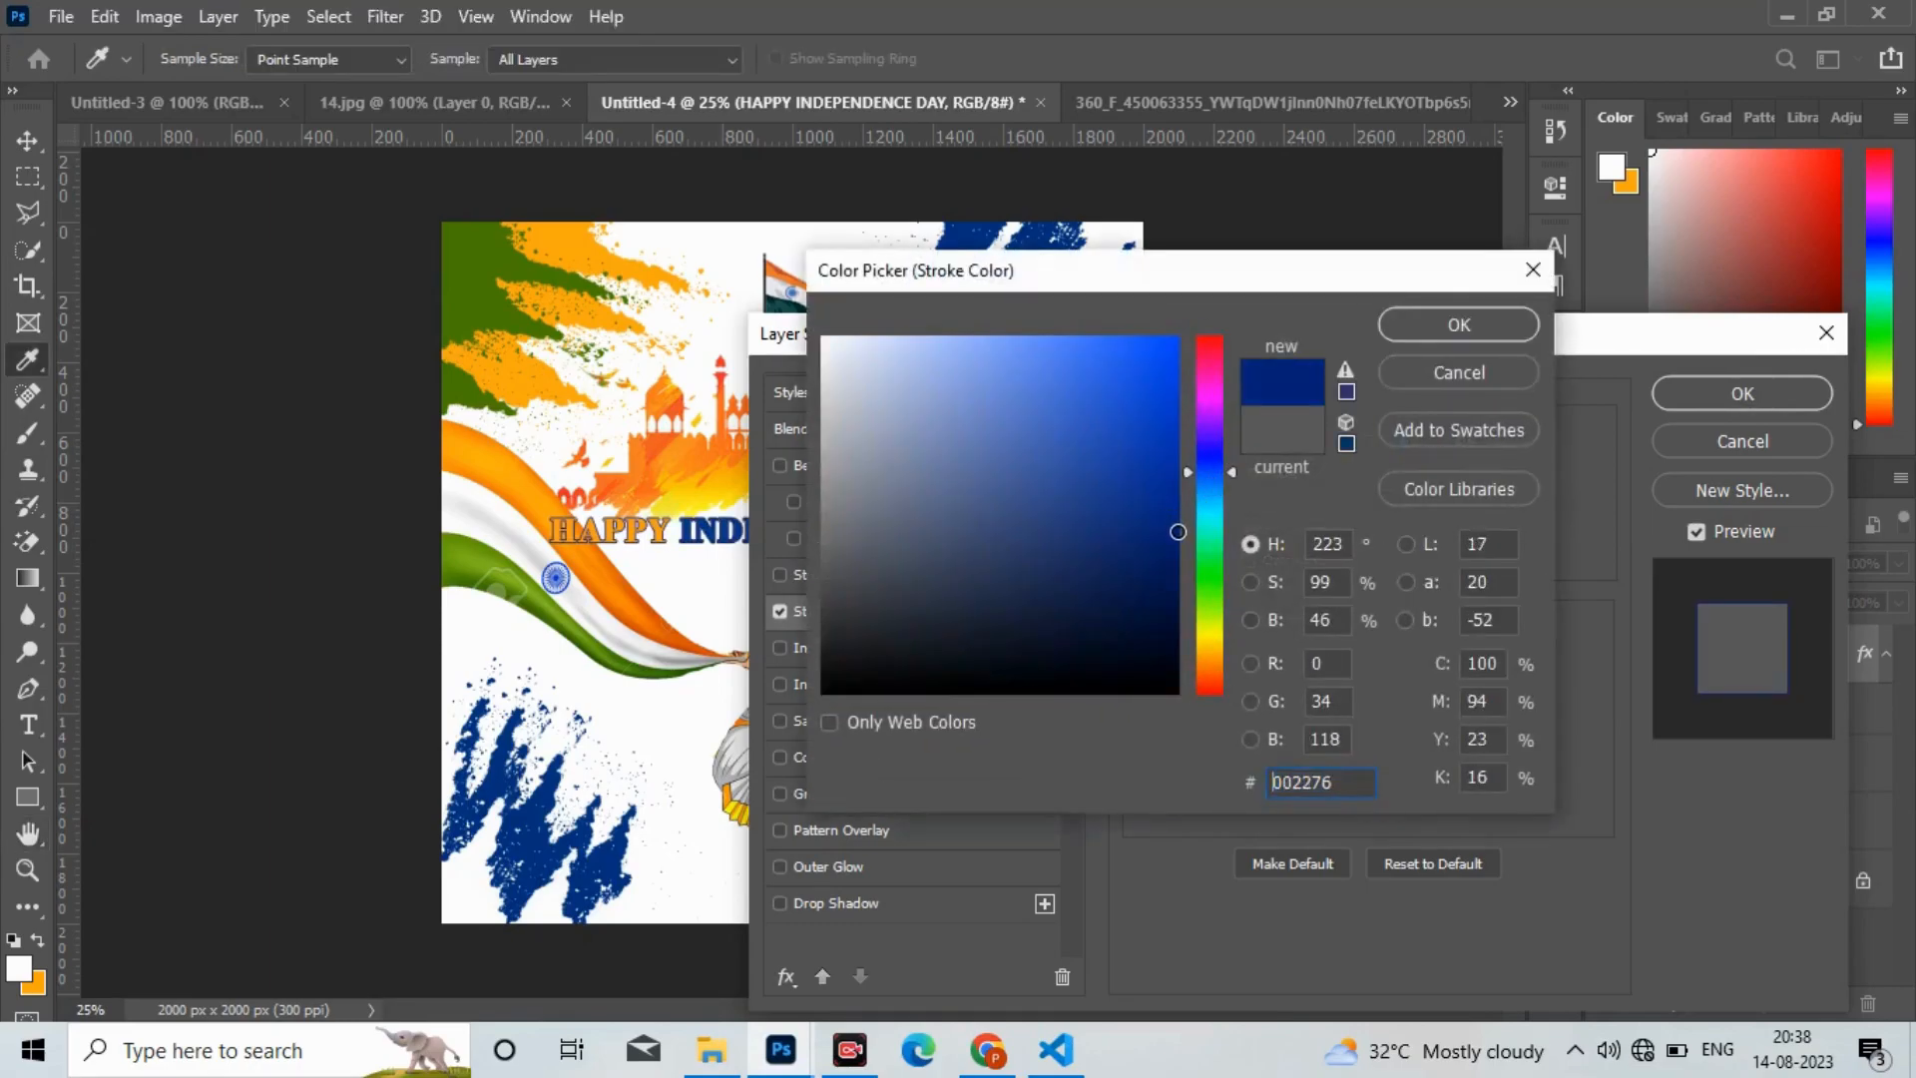
click(1437, 317)
click(1714, 389)
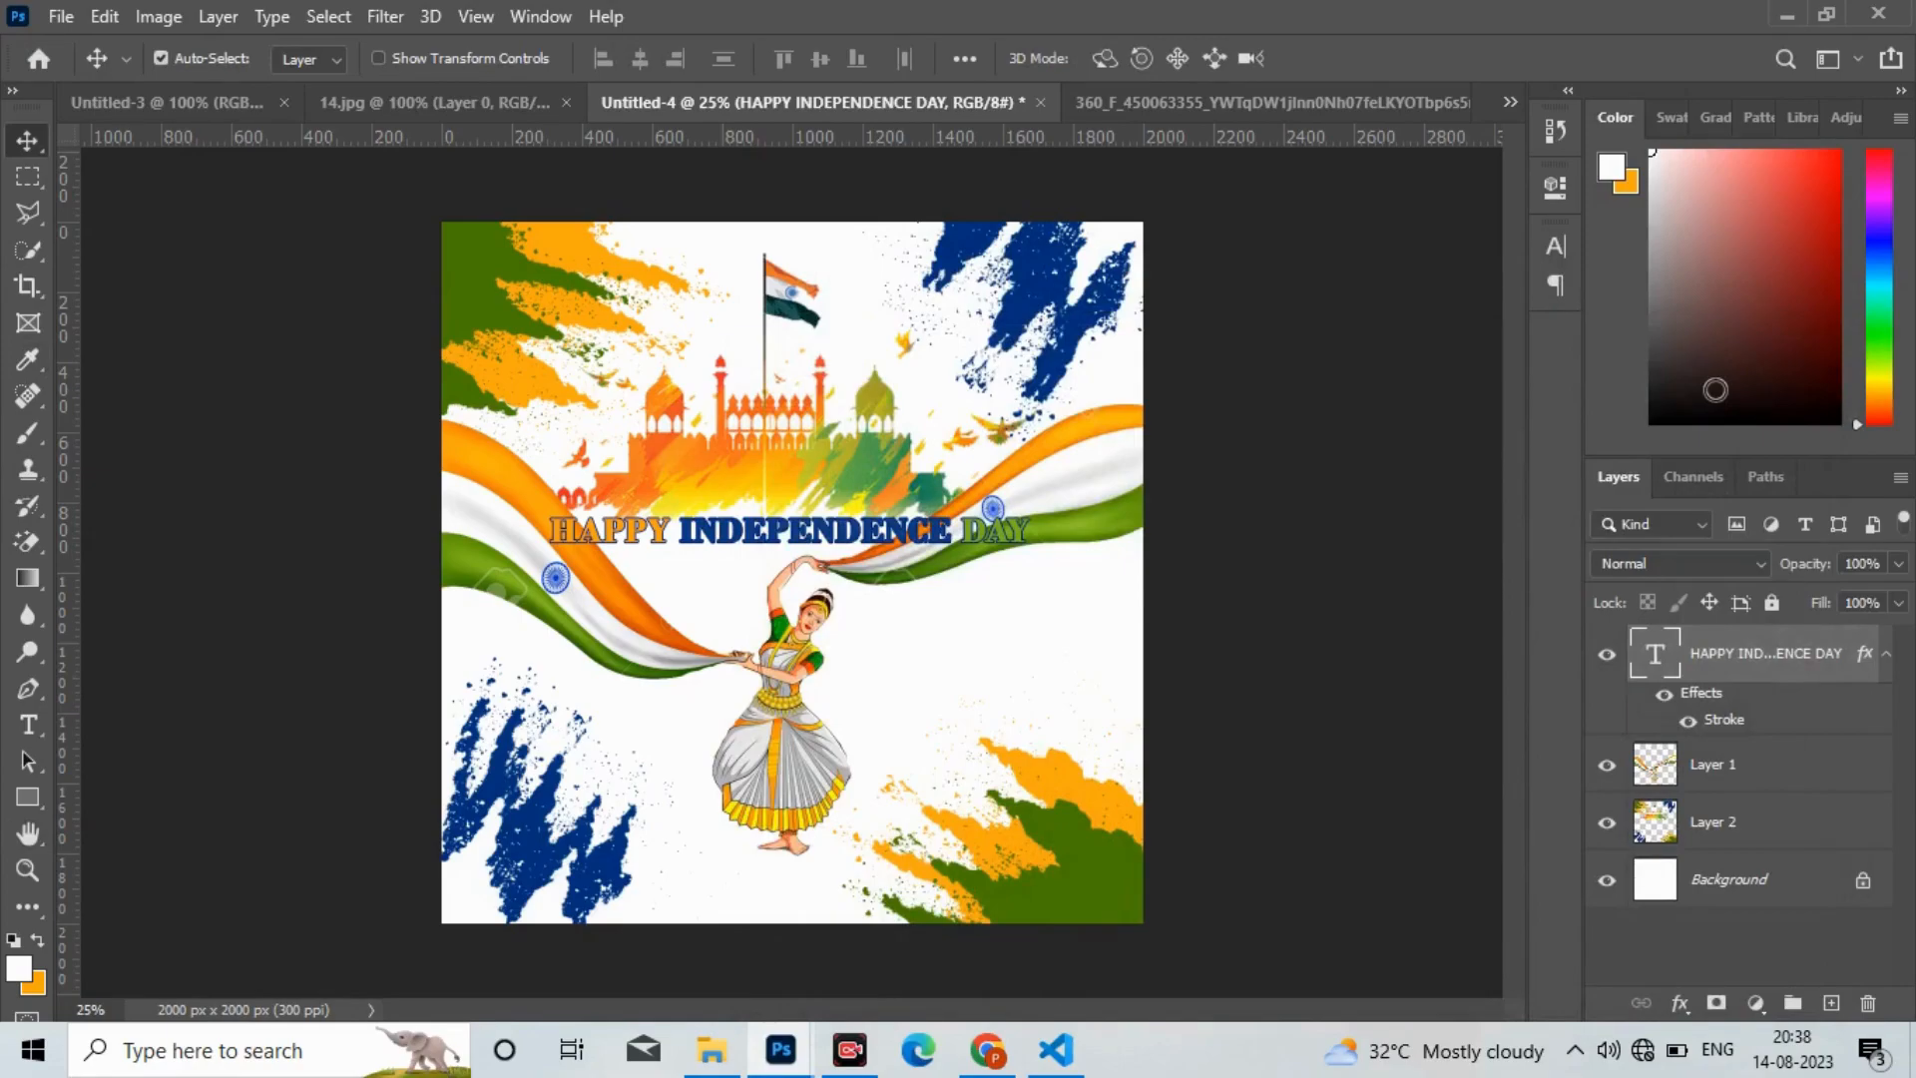
Step: Add three lines of Roboto Medium text: "Thousands laid down there lives / so that our country breath this day / never forget there sacrifice"
click(28, 725)
click(623, 666)
click(404, 57)
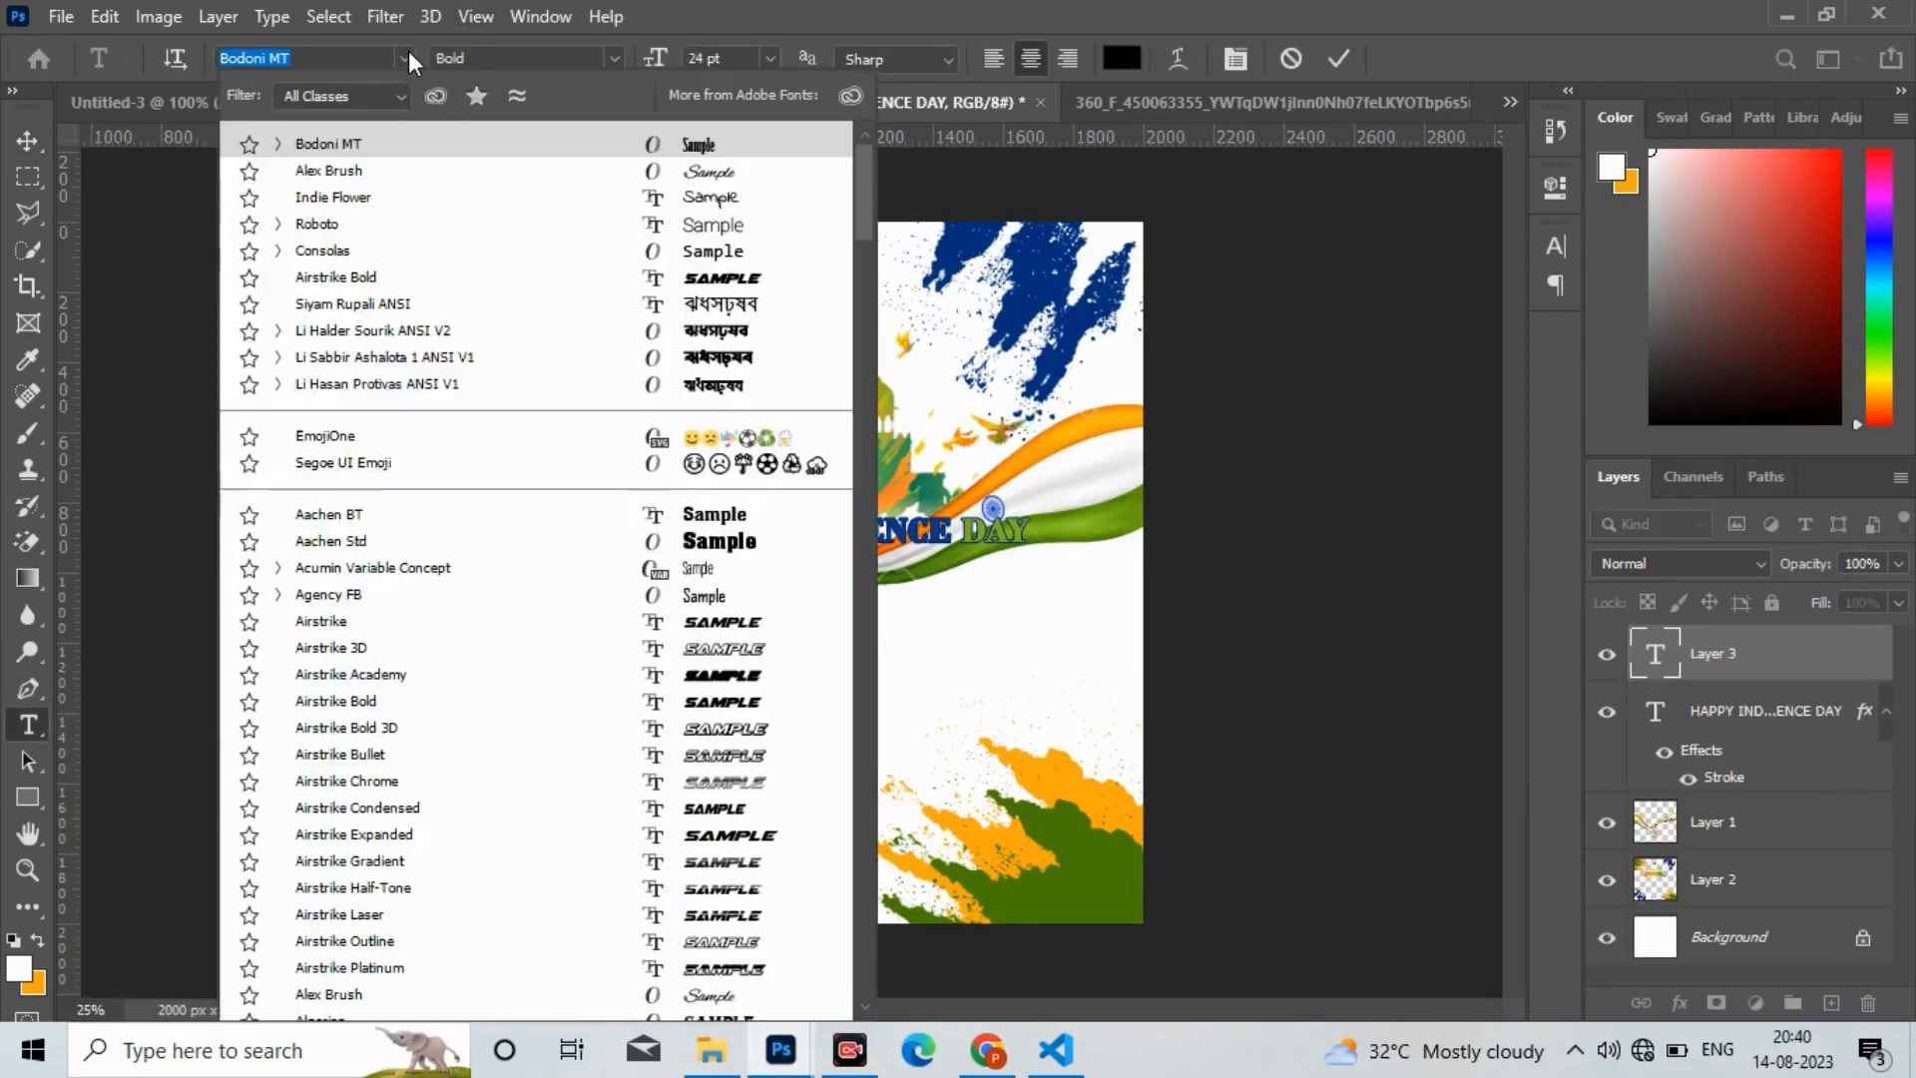
click(345, 223)
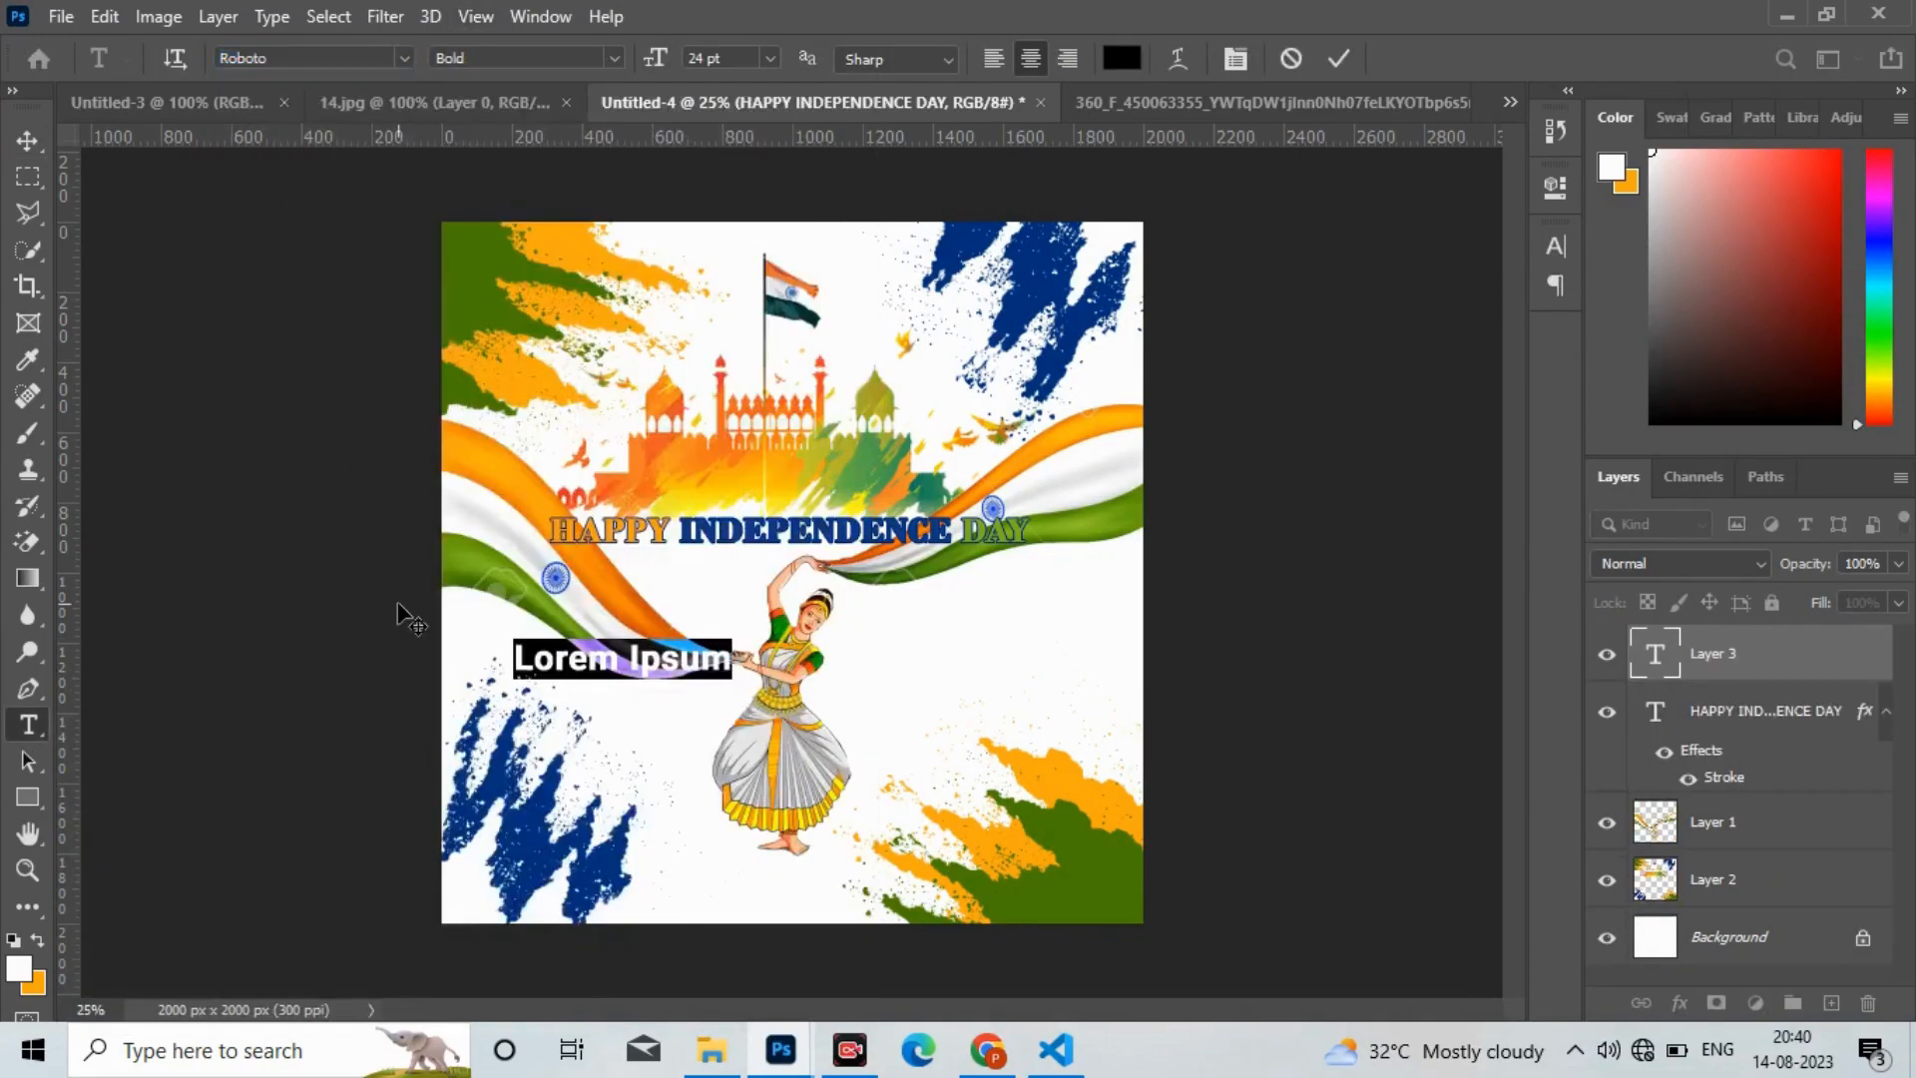
text(Thou)
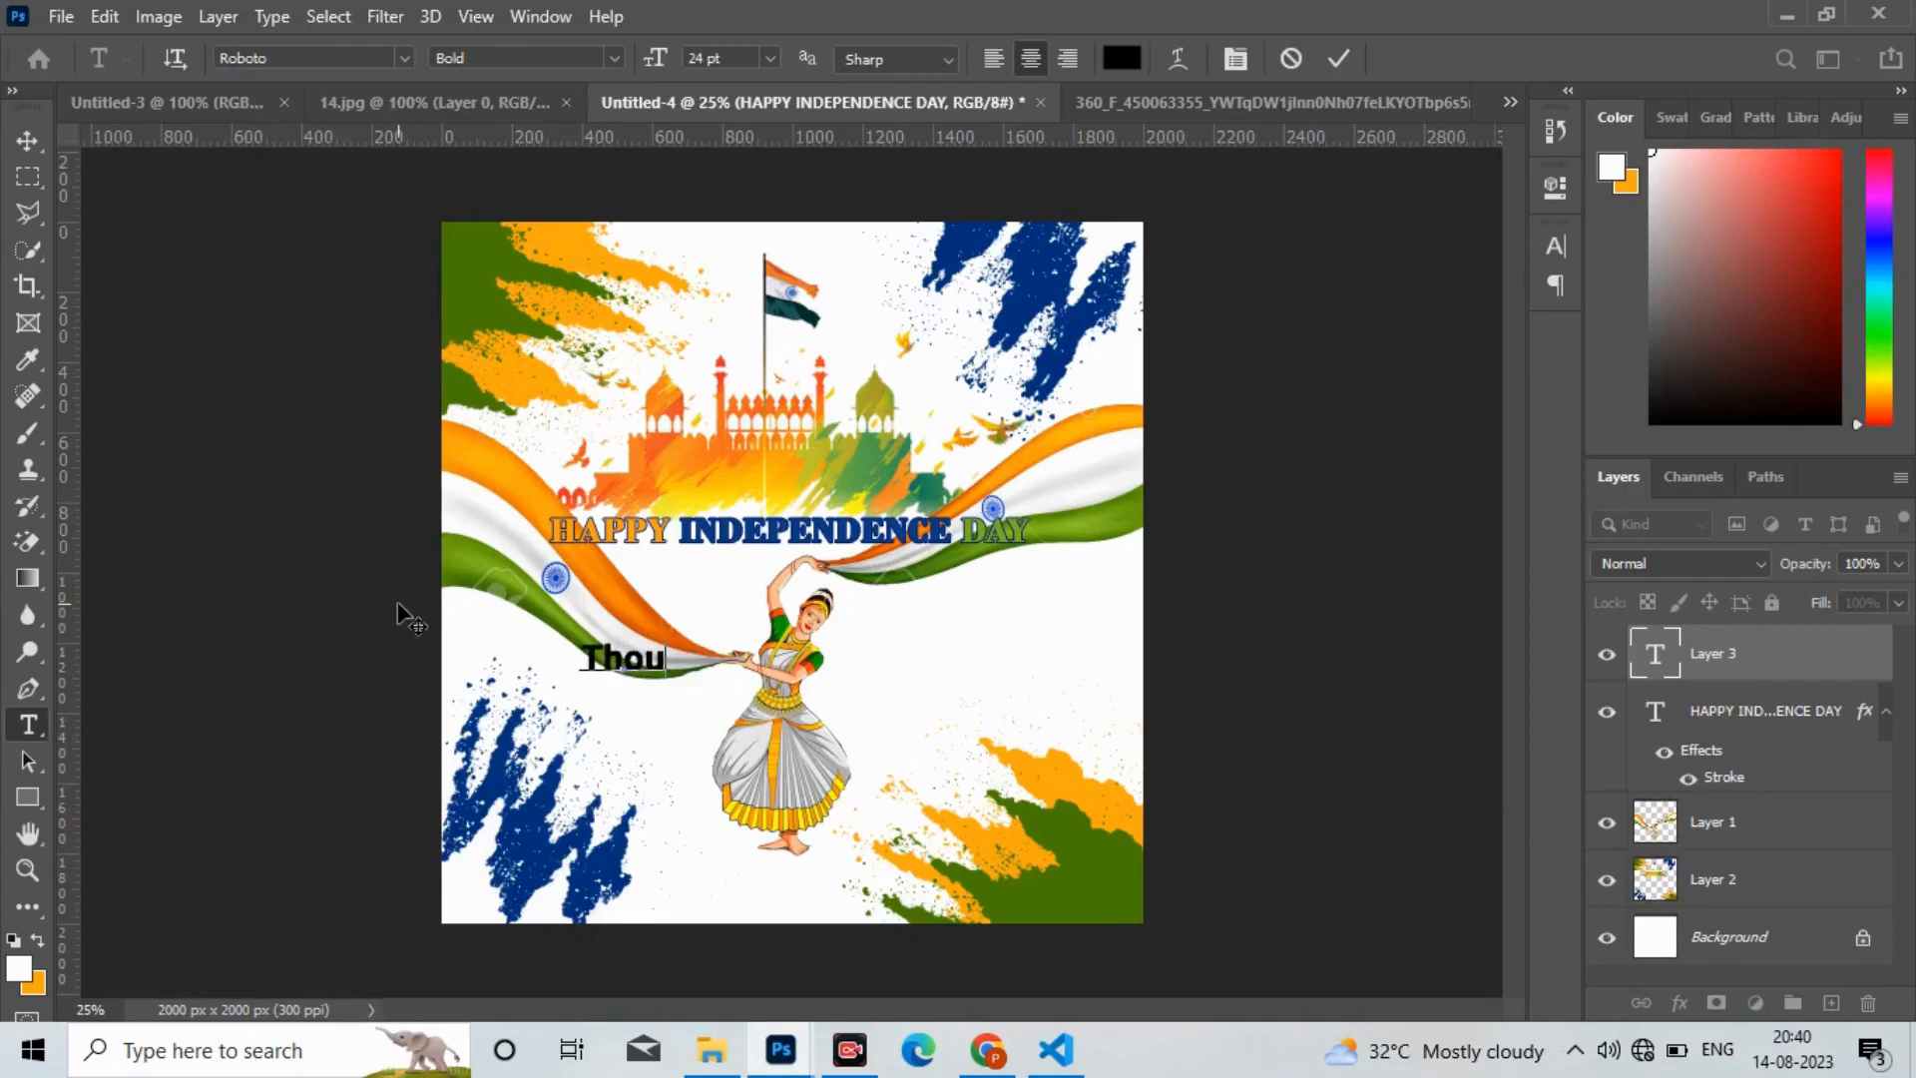
text(sands)
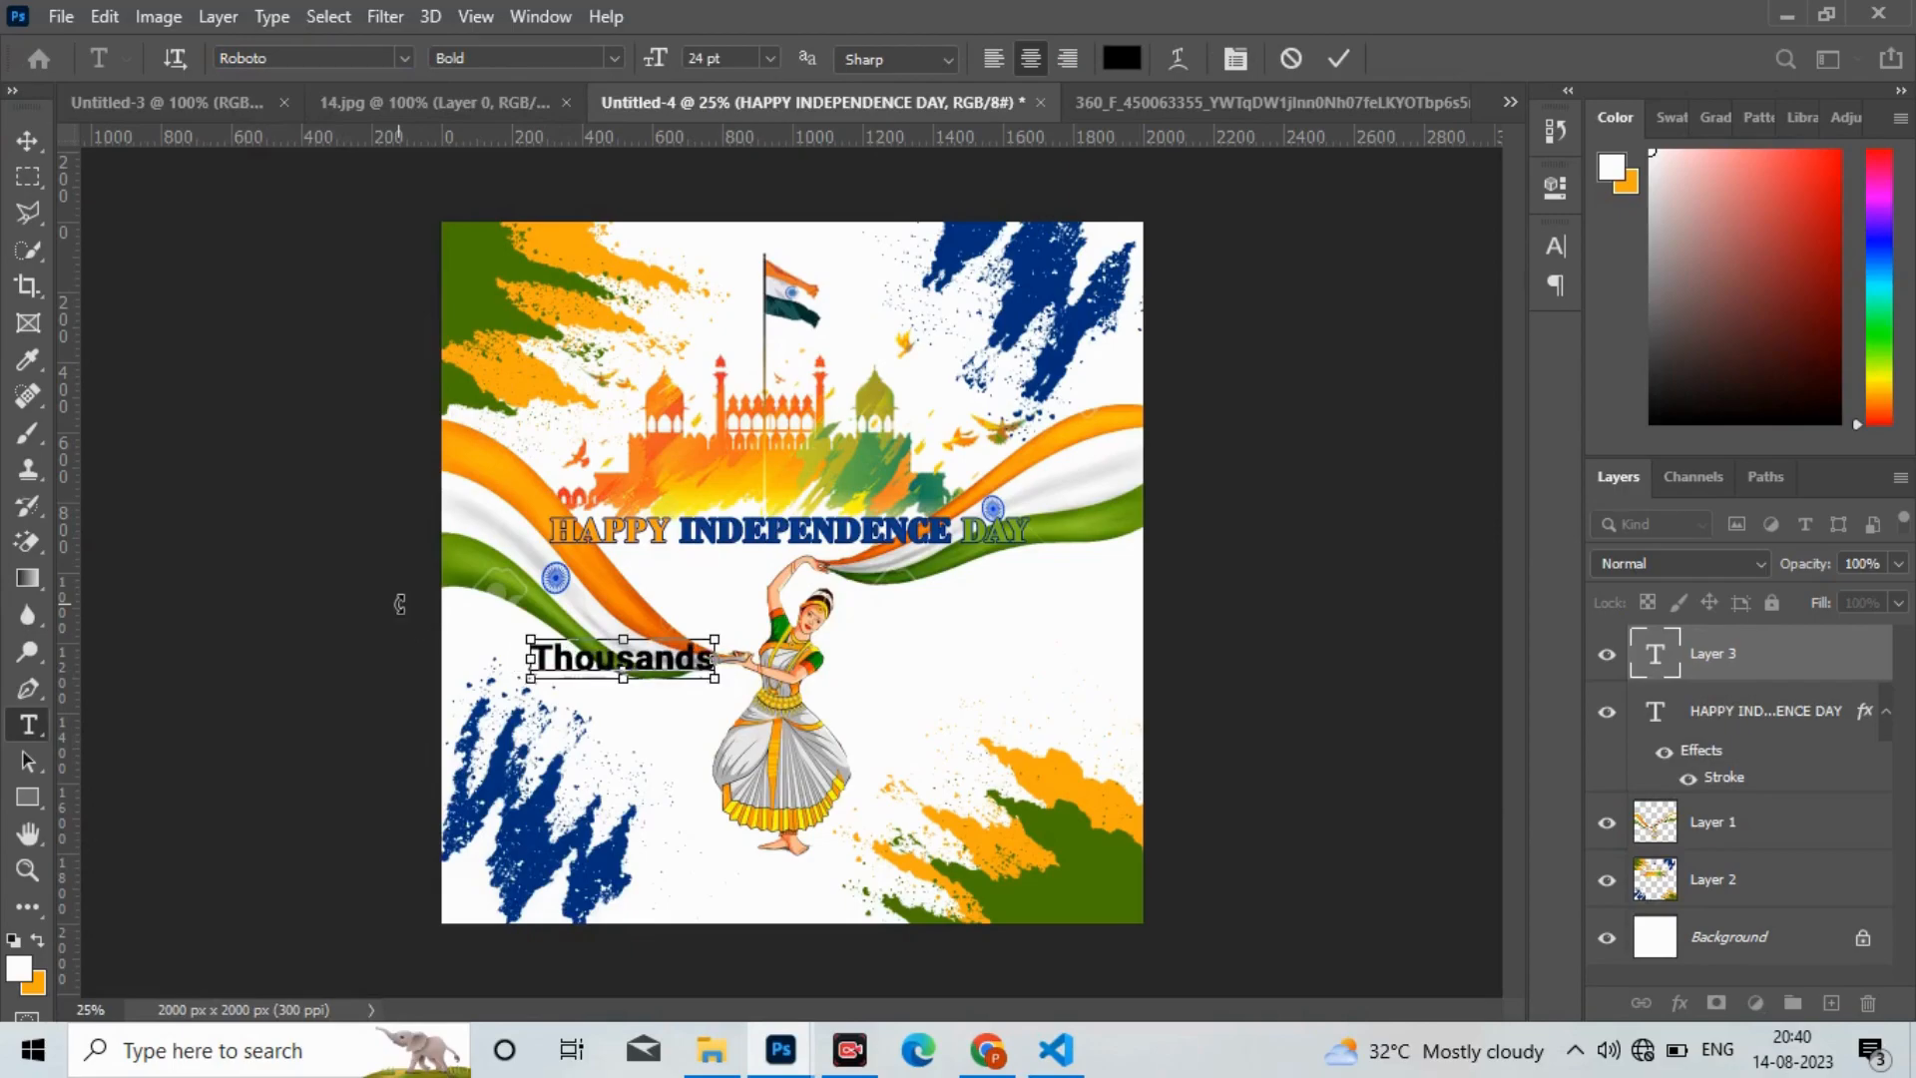
key(ctrl+plus)
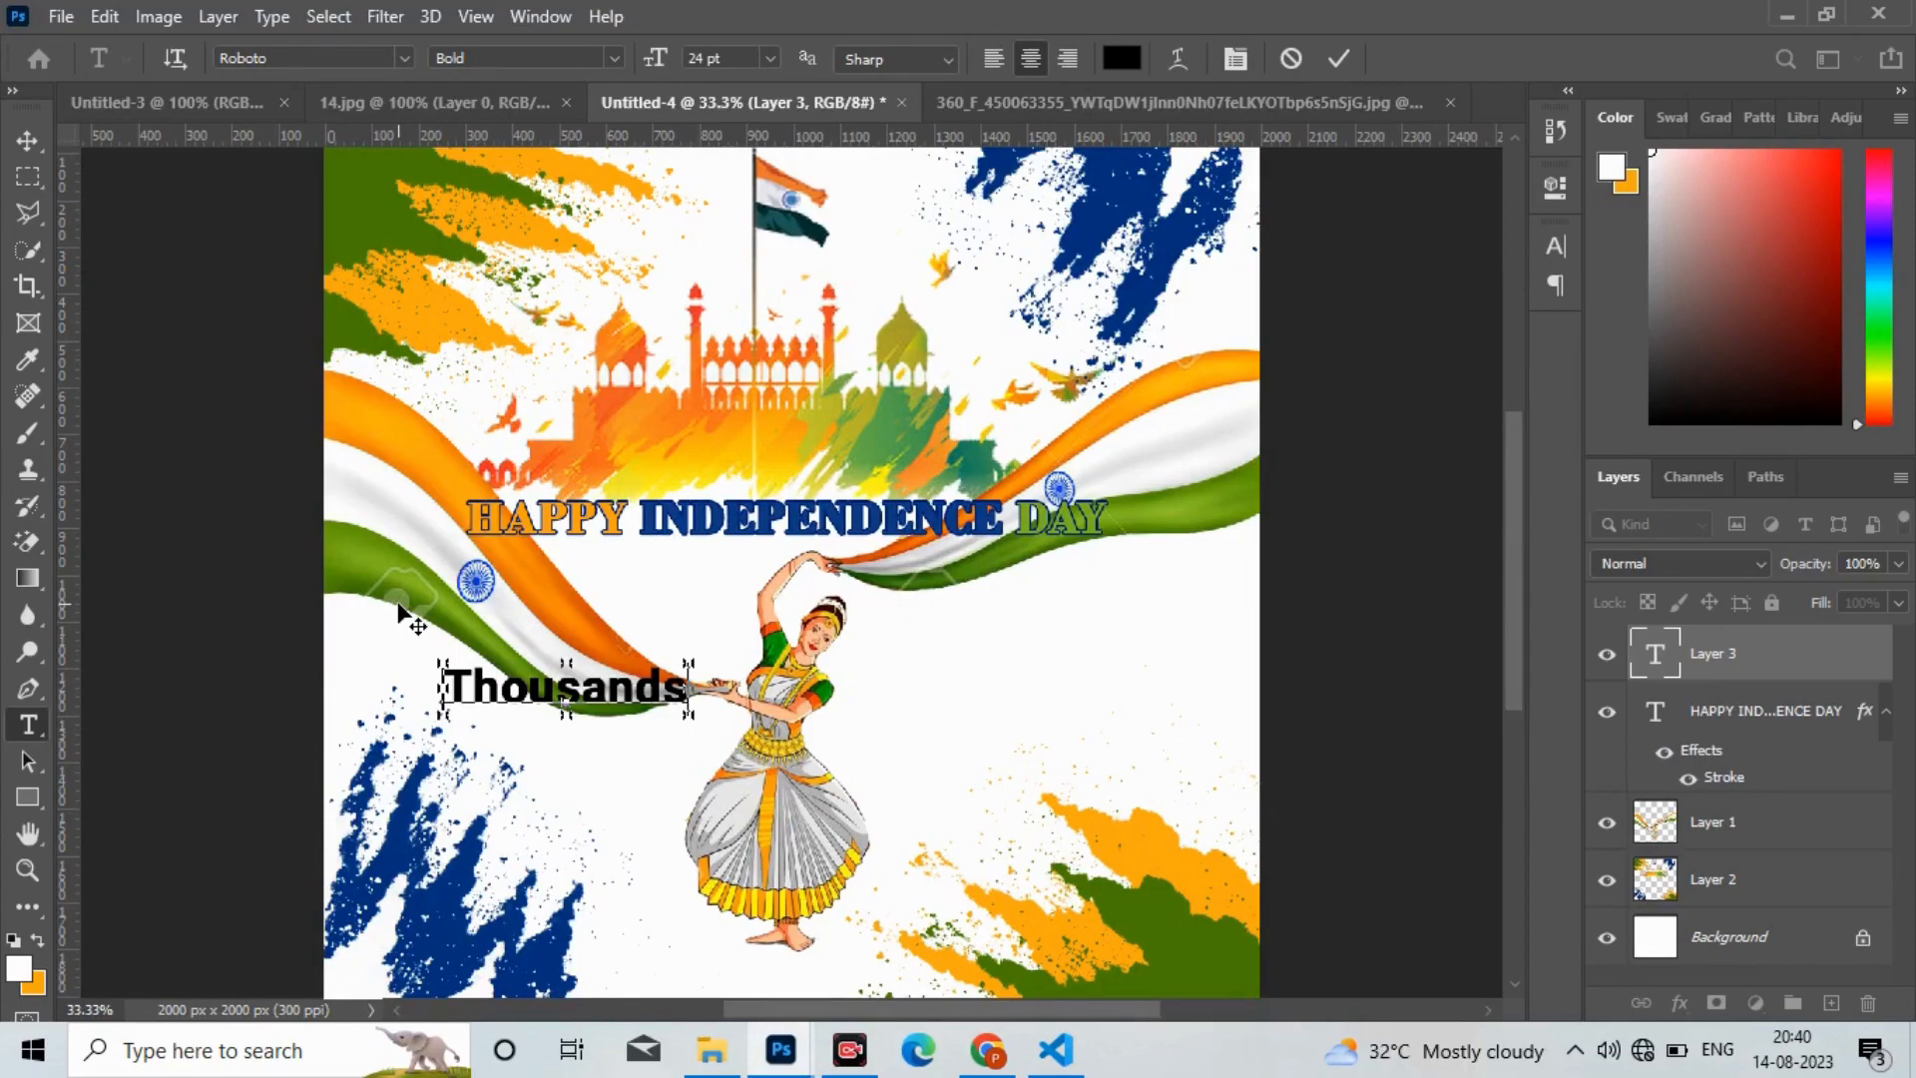
text(laid)
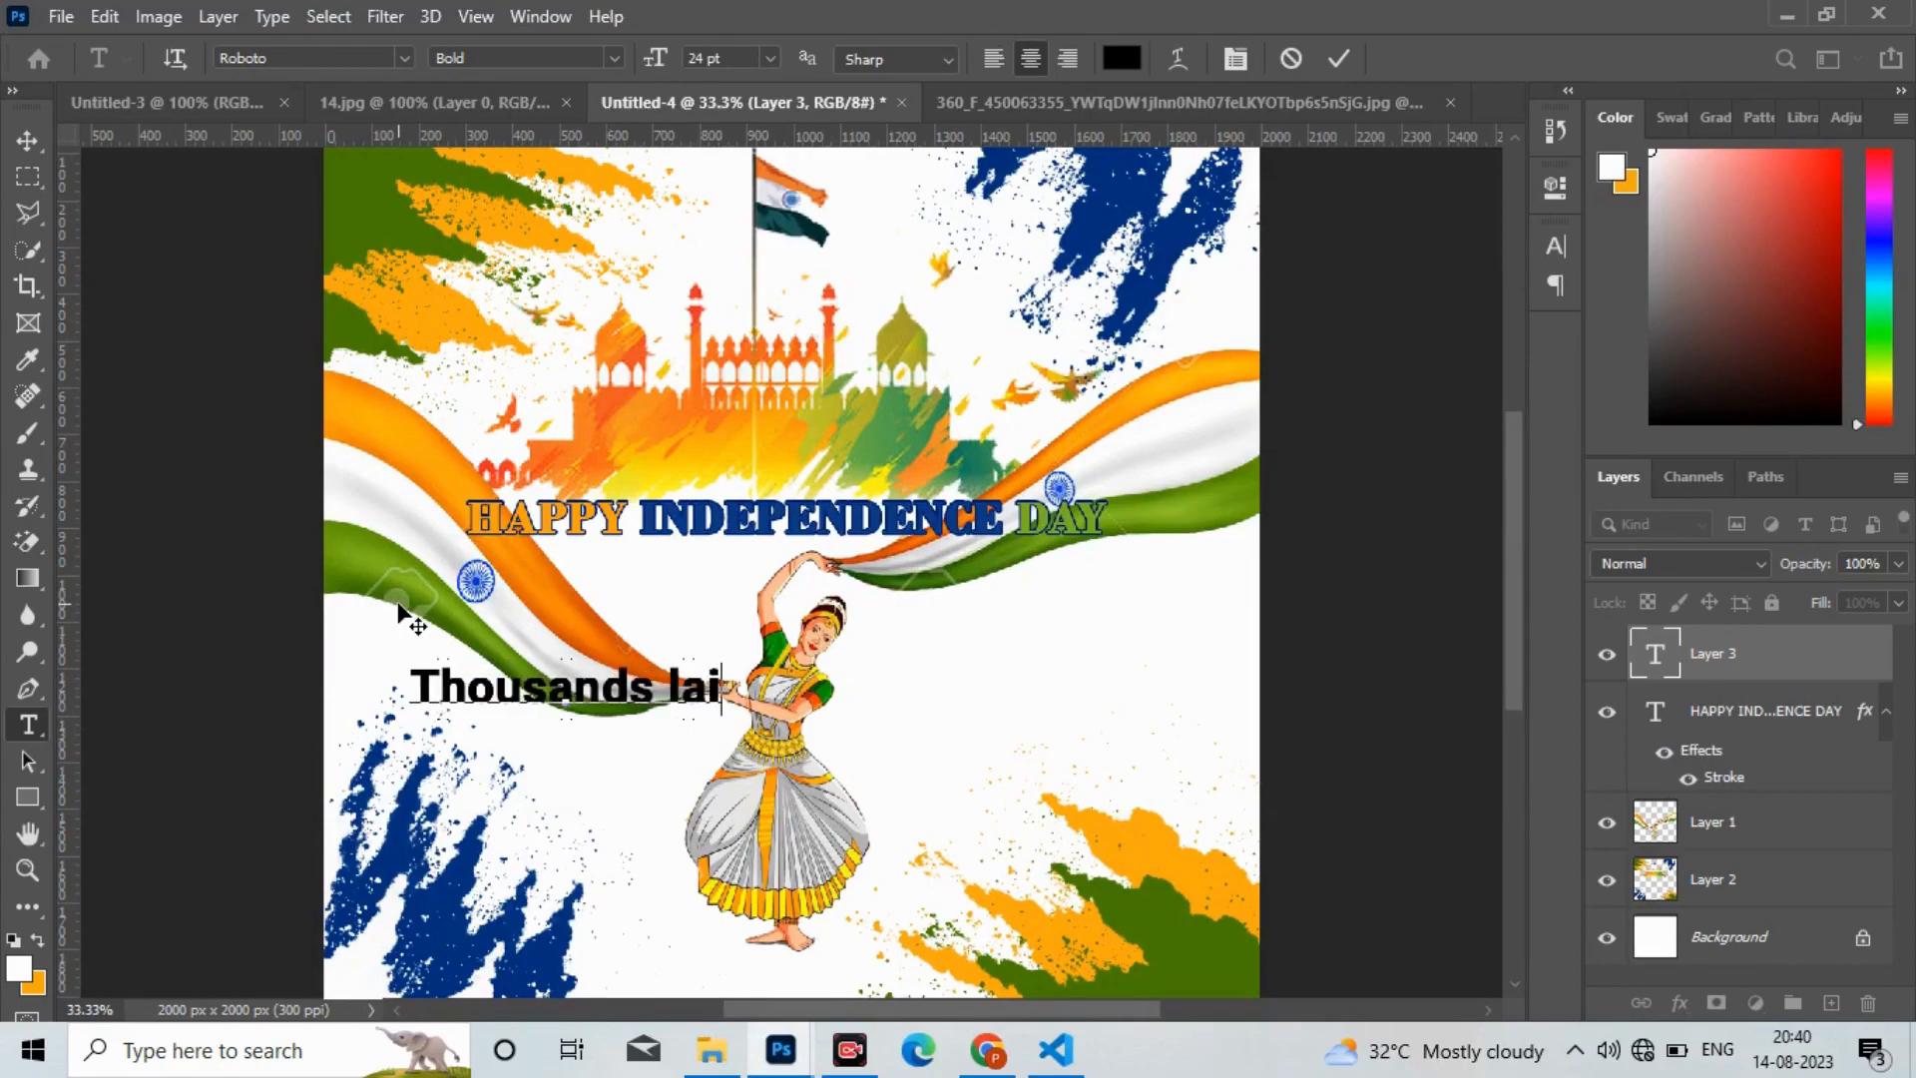
text( down there lives)
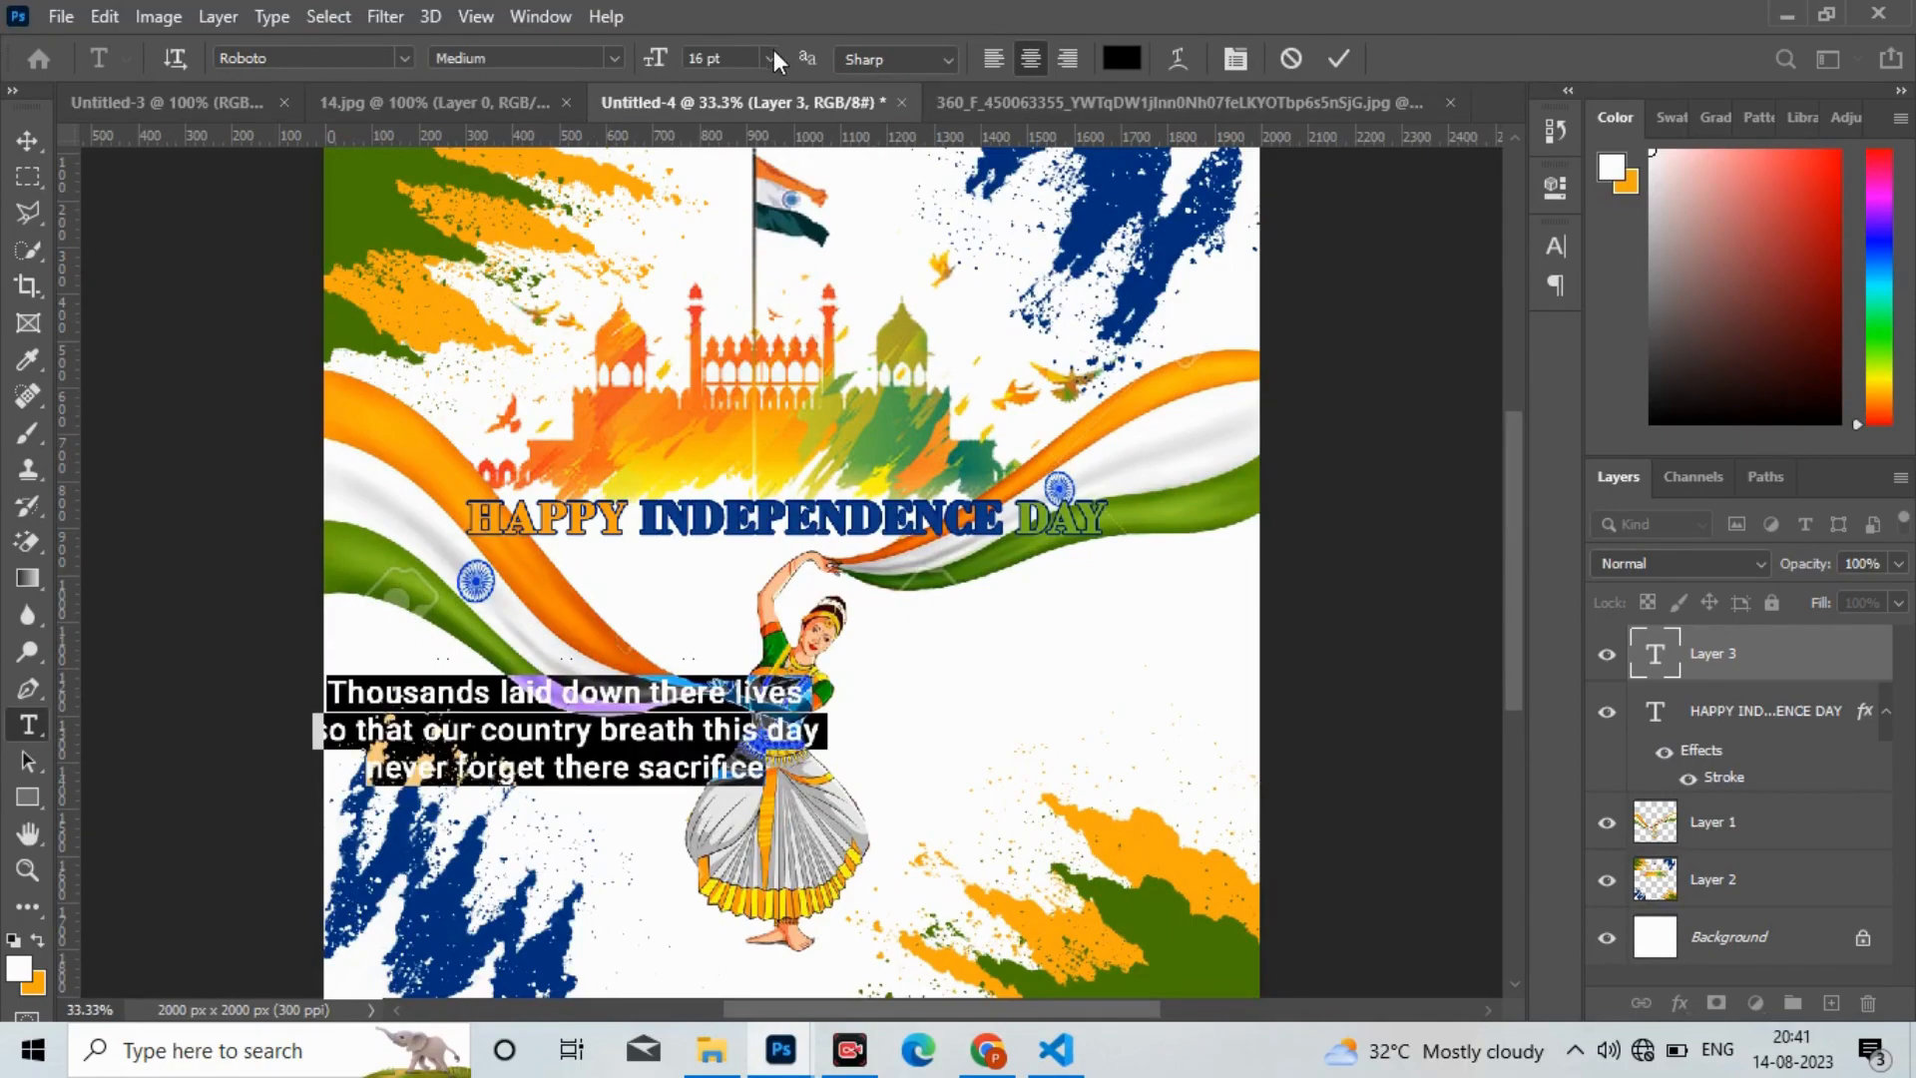
Step: Set the sacrifice text to 12 pt and move it up over the left flag ribbon, beside the dancer
click(770, 58)
click(733, 225)
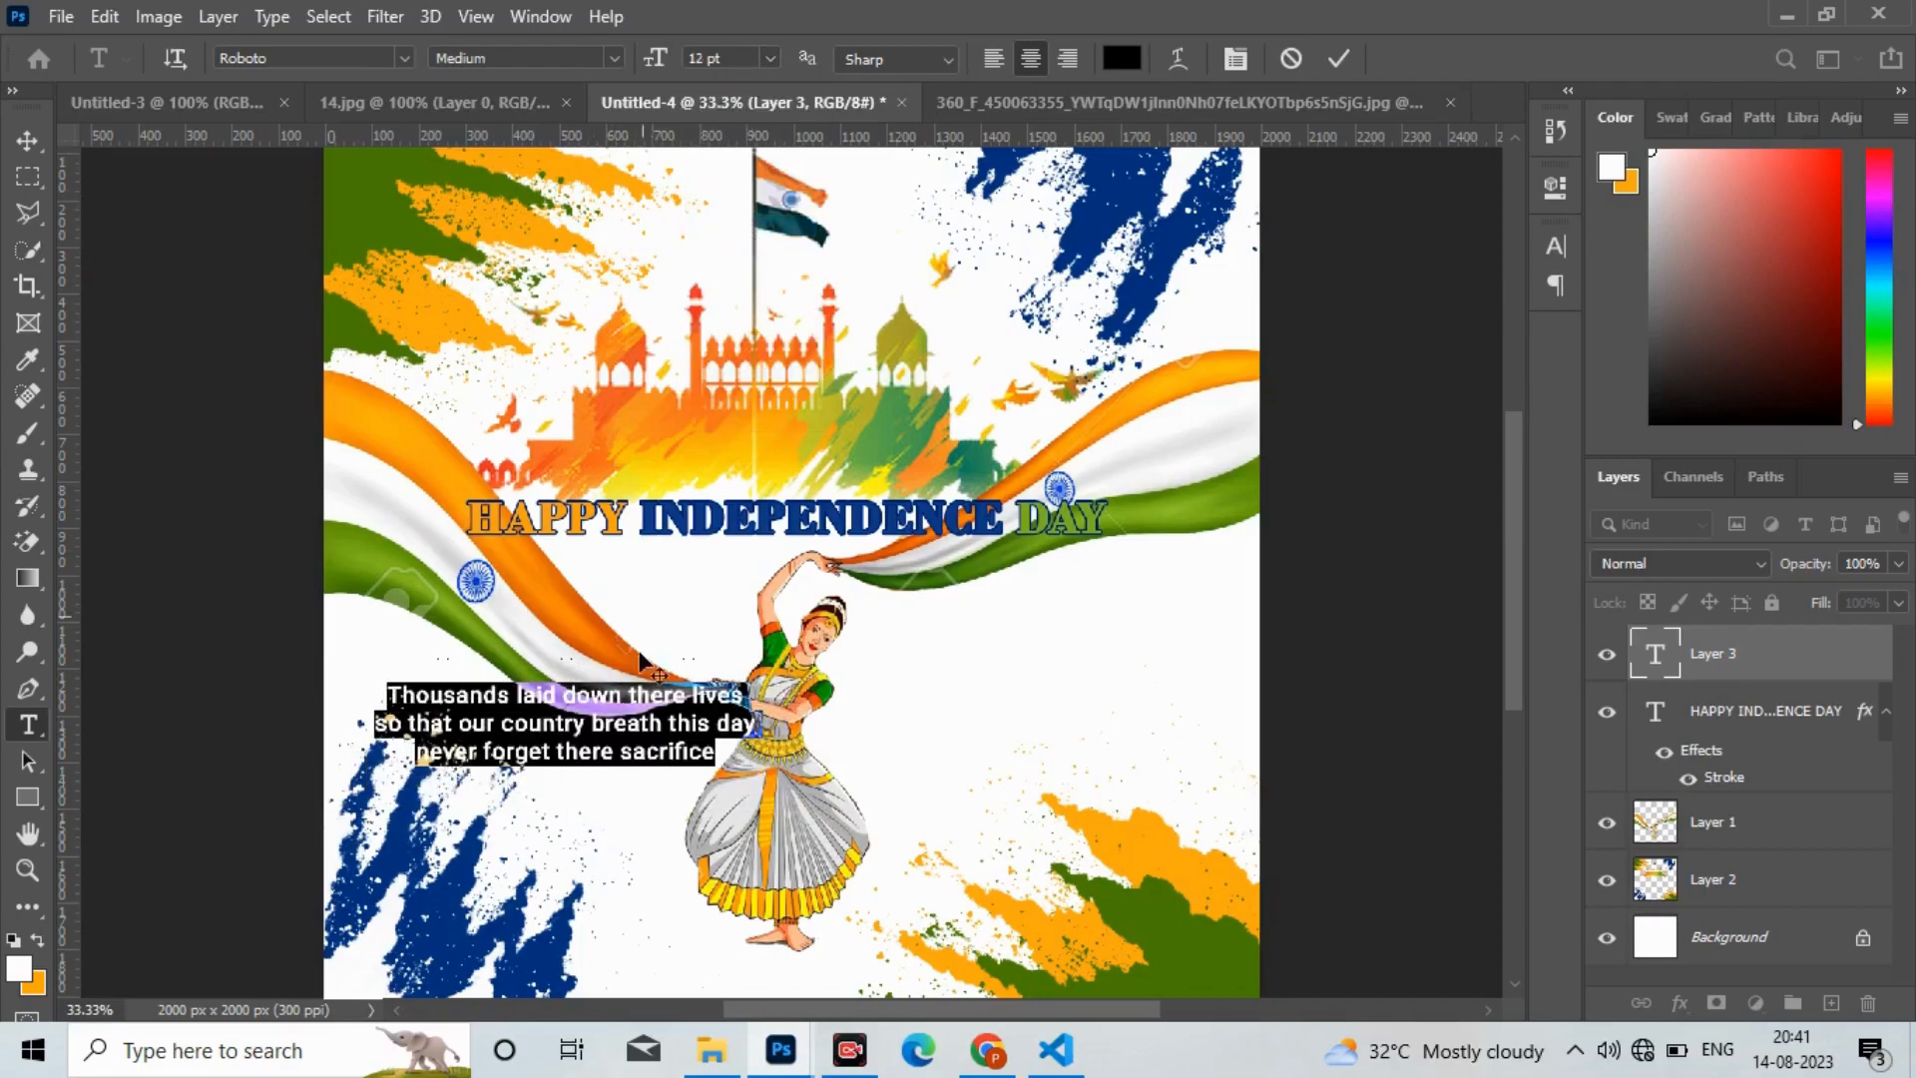
drag(584, 846, 557, 754)
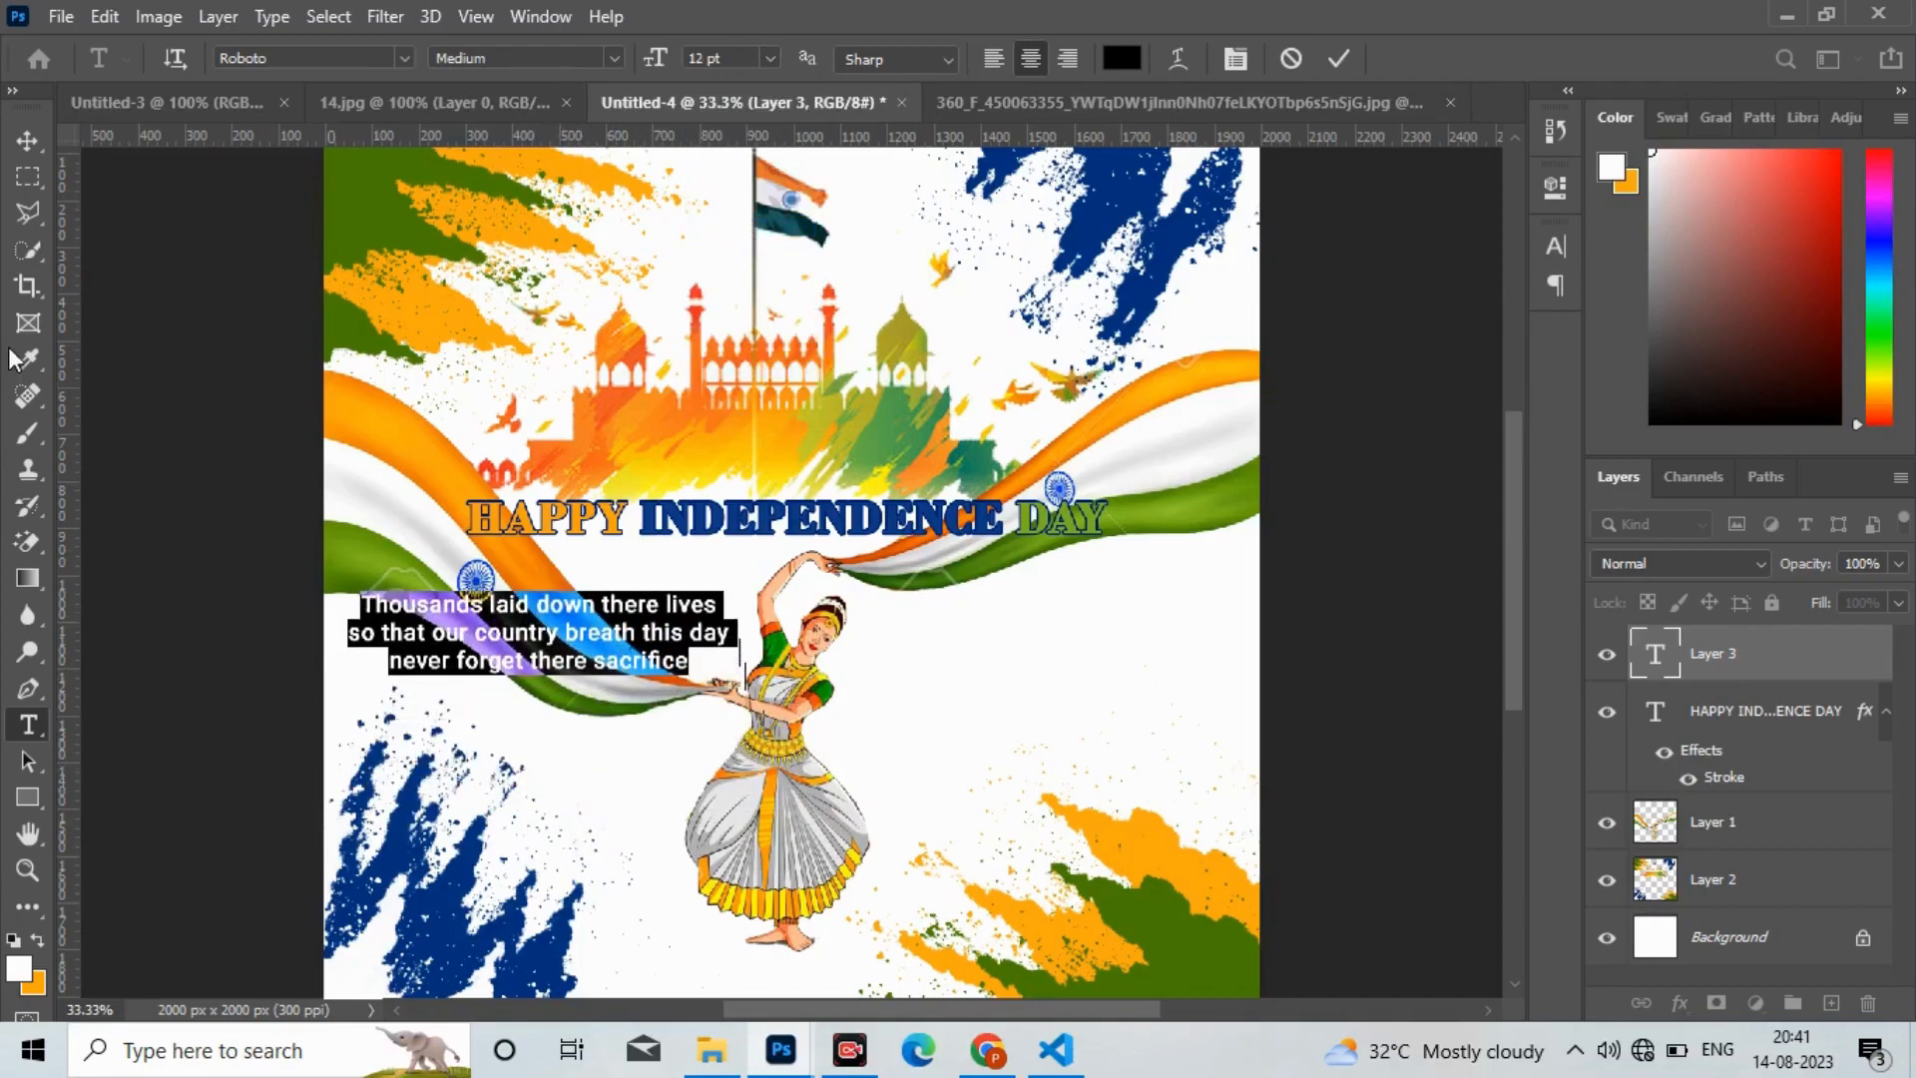
click(23, 147)
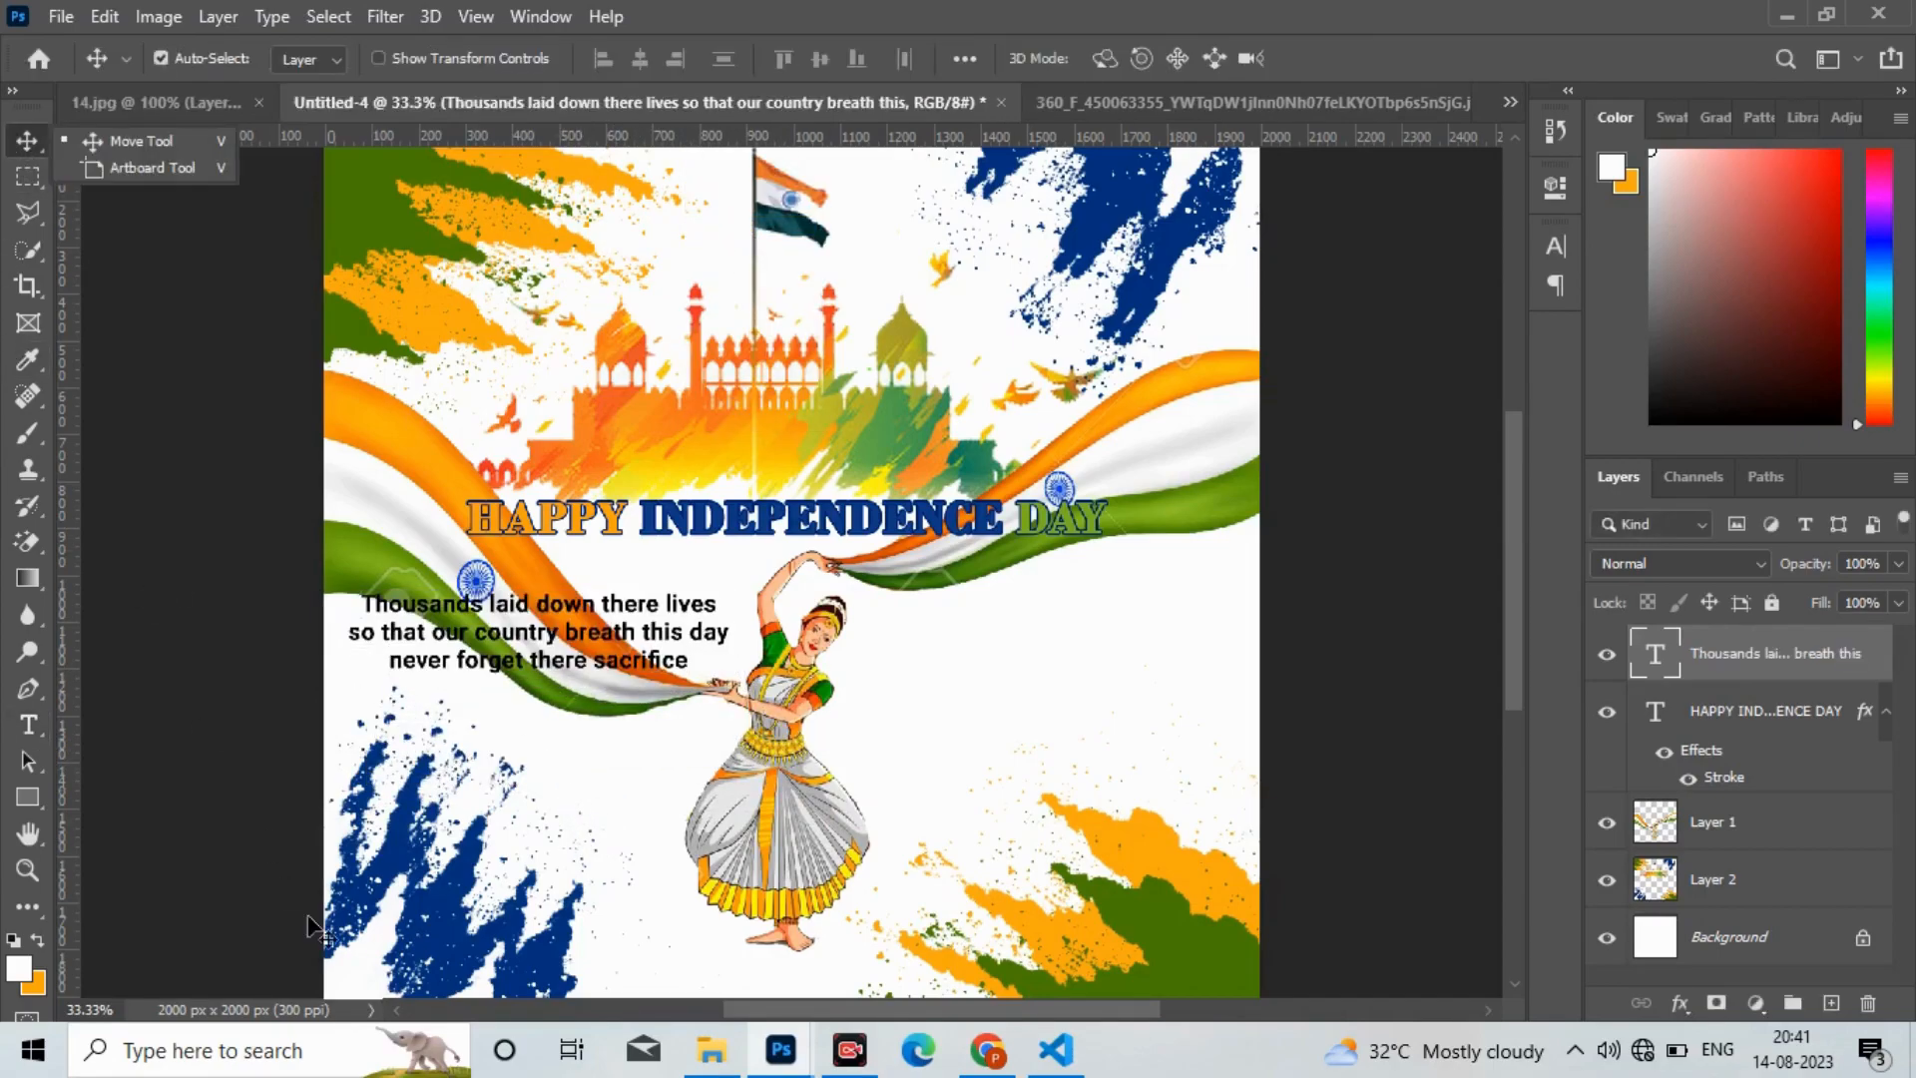
Step: Add text on the flag's meaning beside the dancer, from "Saffron on the top stands for Sacrifice & Courage" to "OUR NATIONAL FLAG"
click(27, 725)
click(929, 688)
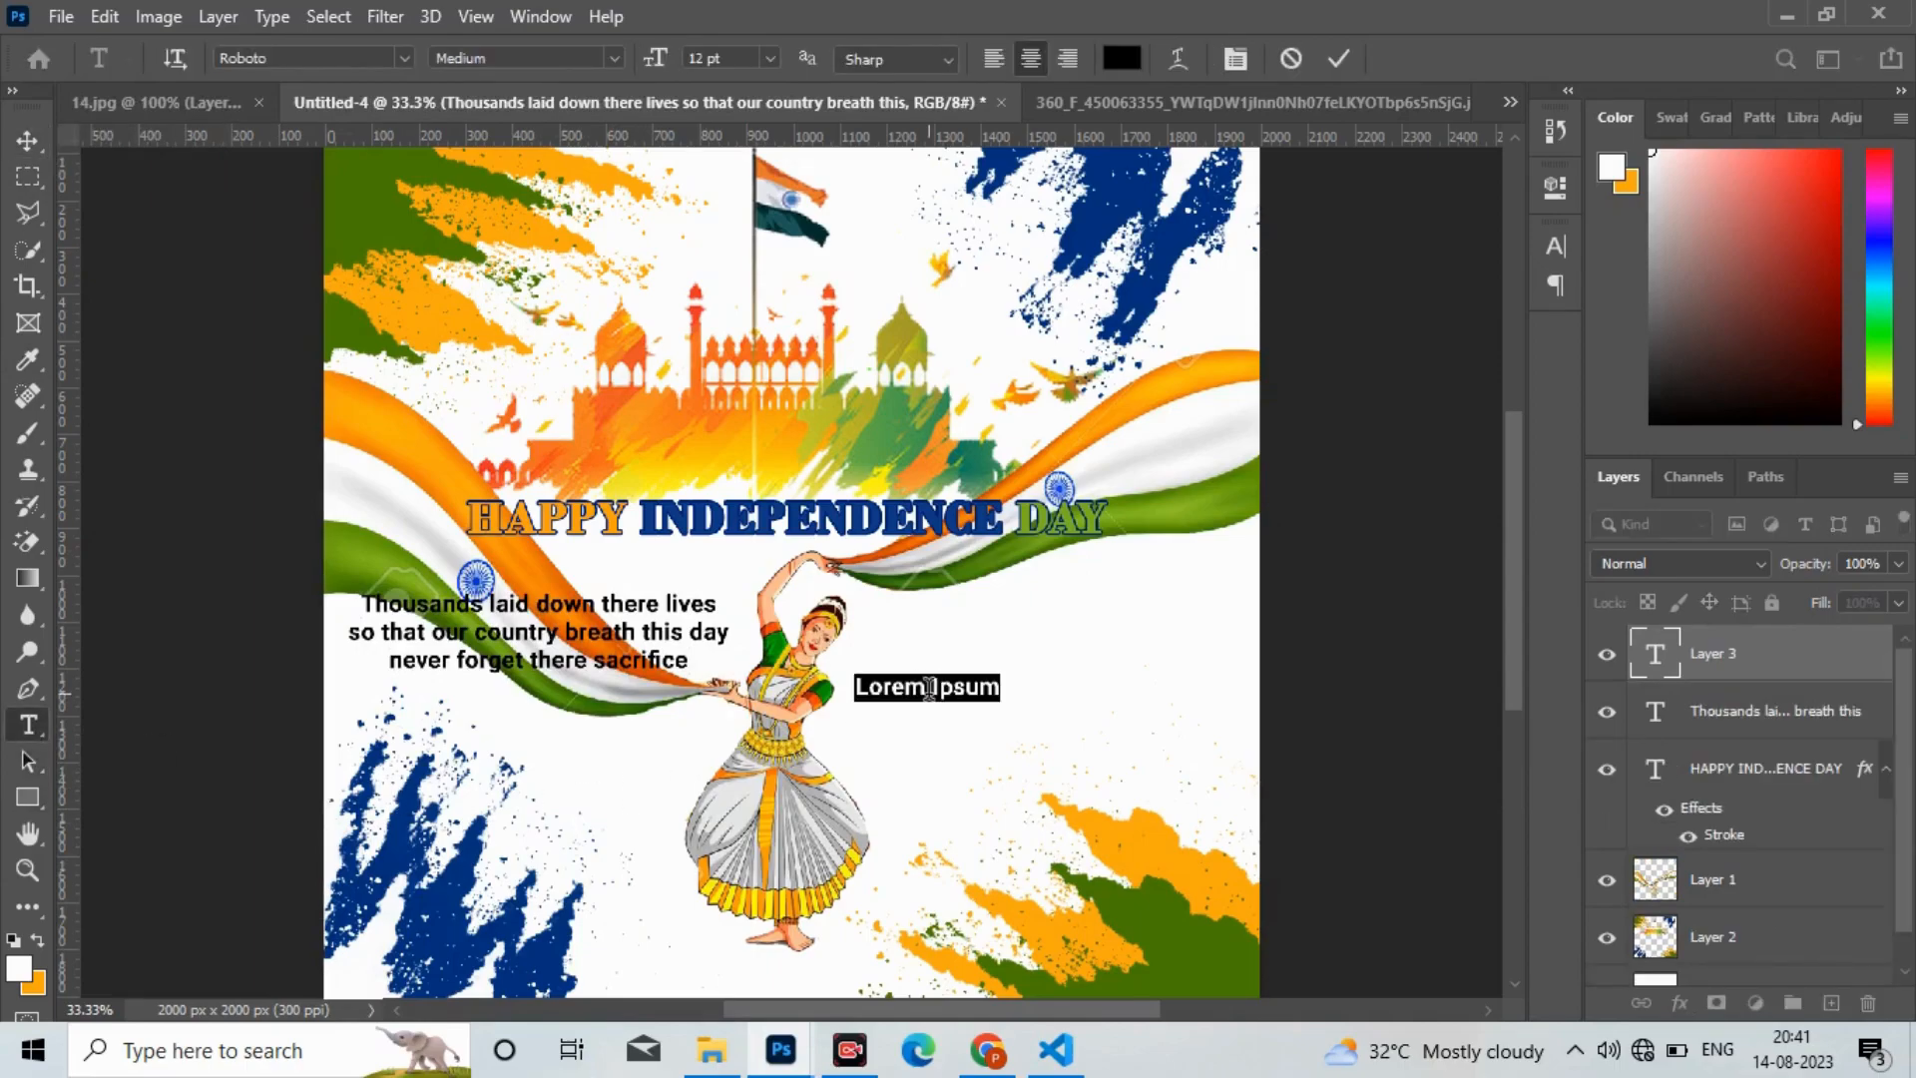
click(929, 688)
key(ctrl+a)
text(Saffron on )
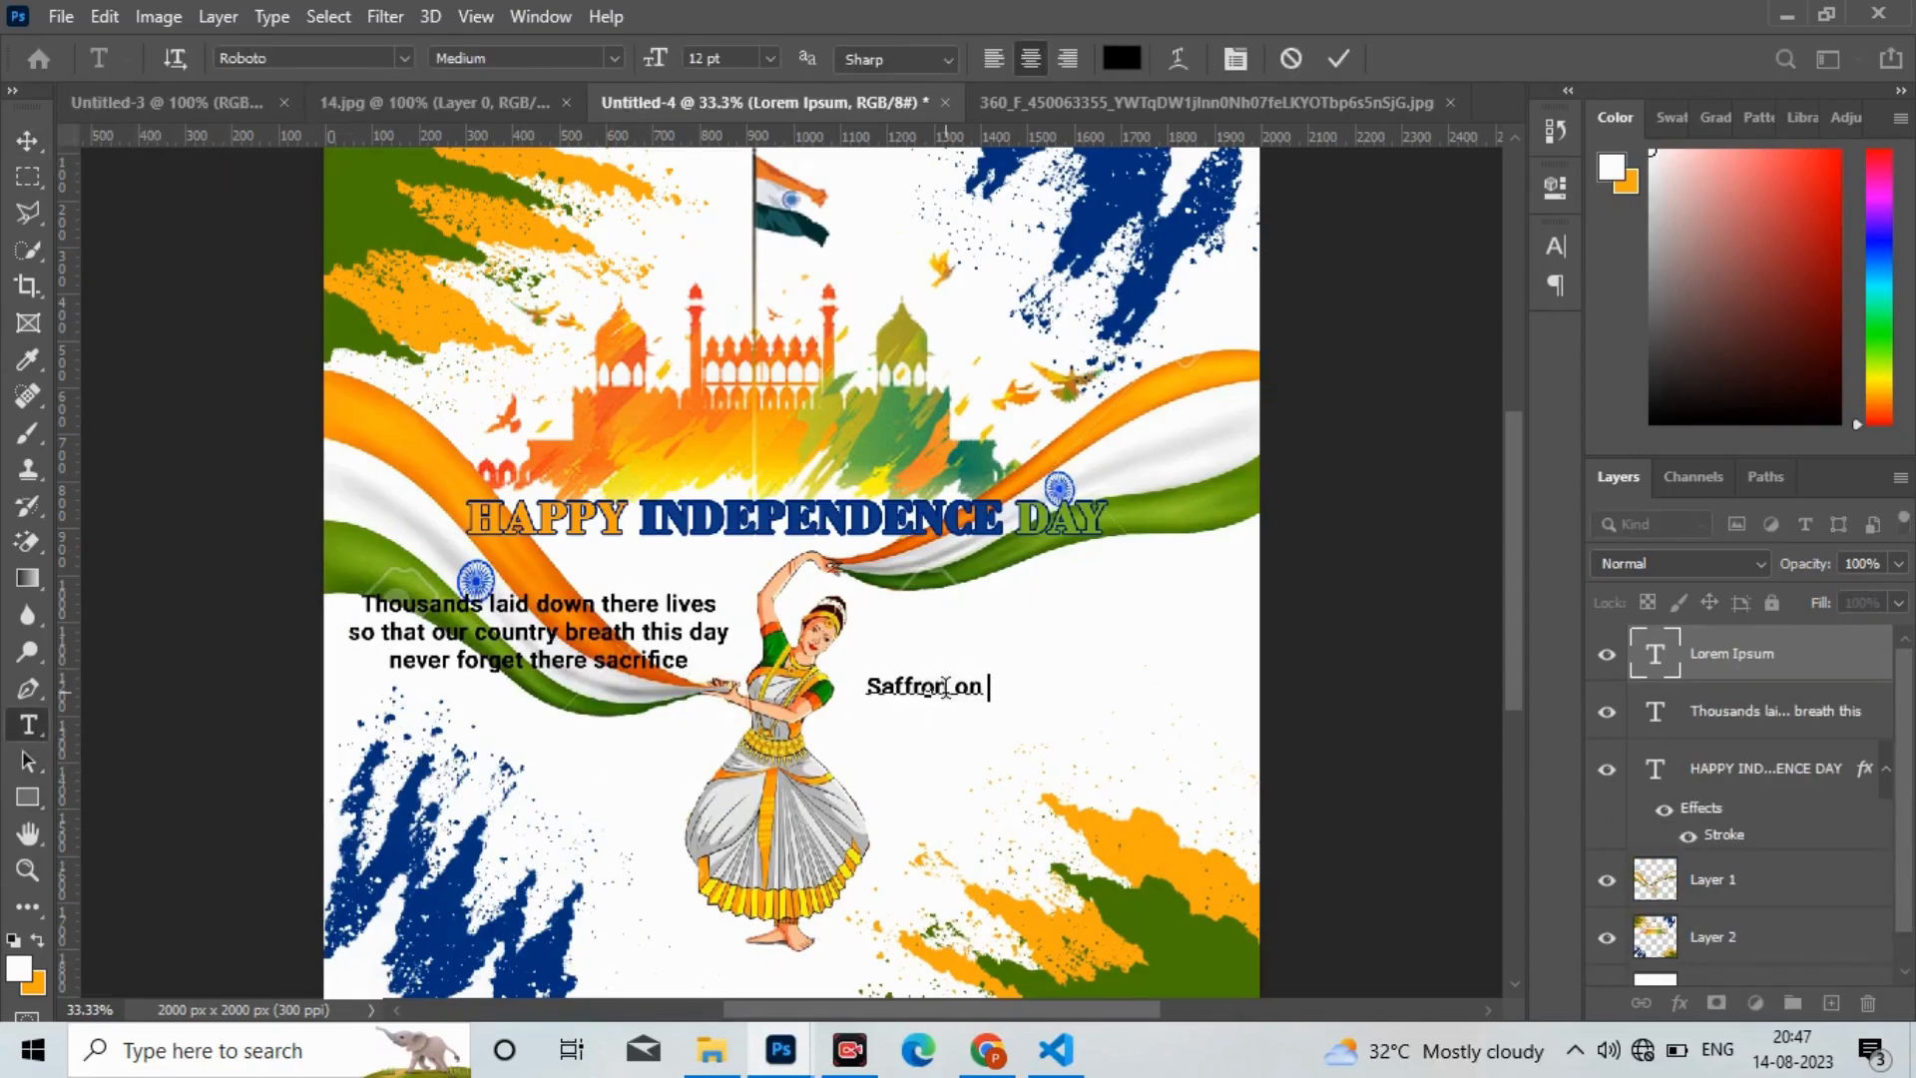
text(the to)
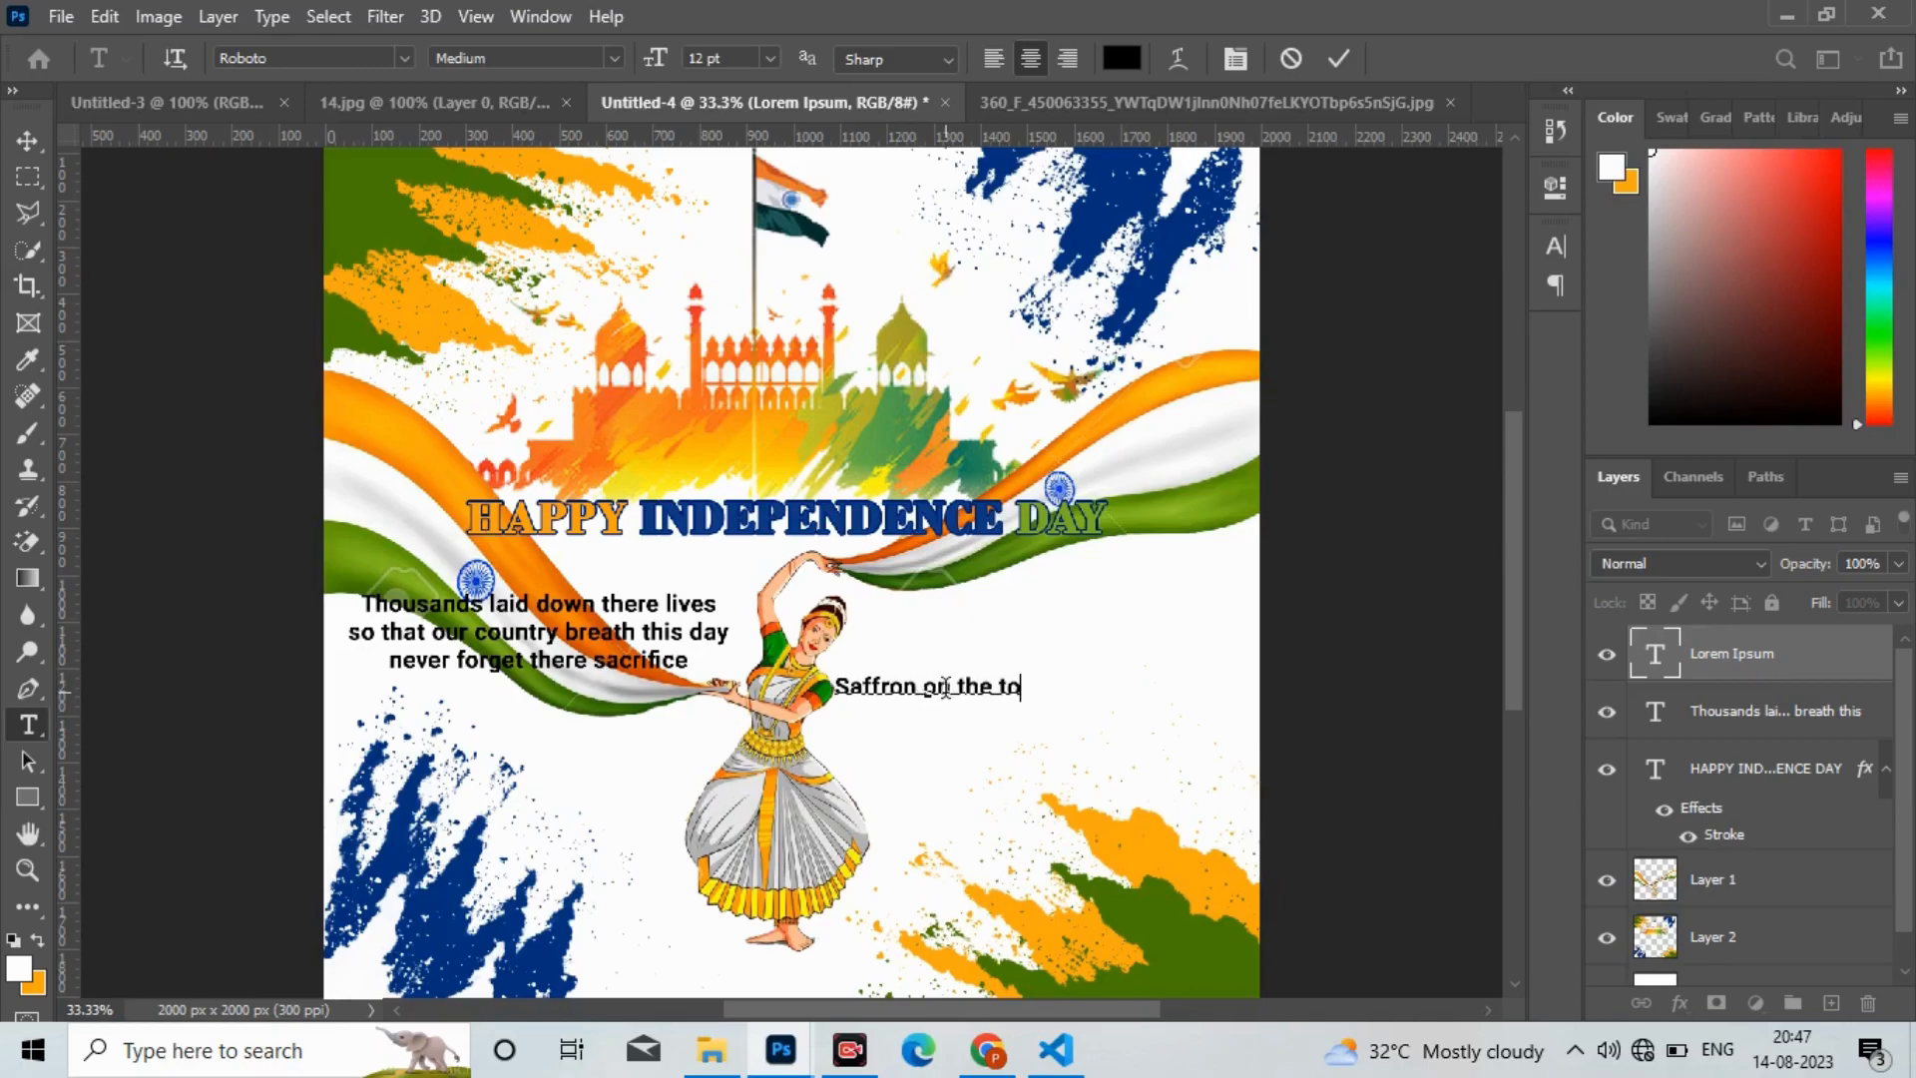
text(p stands for)
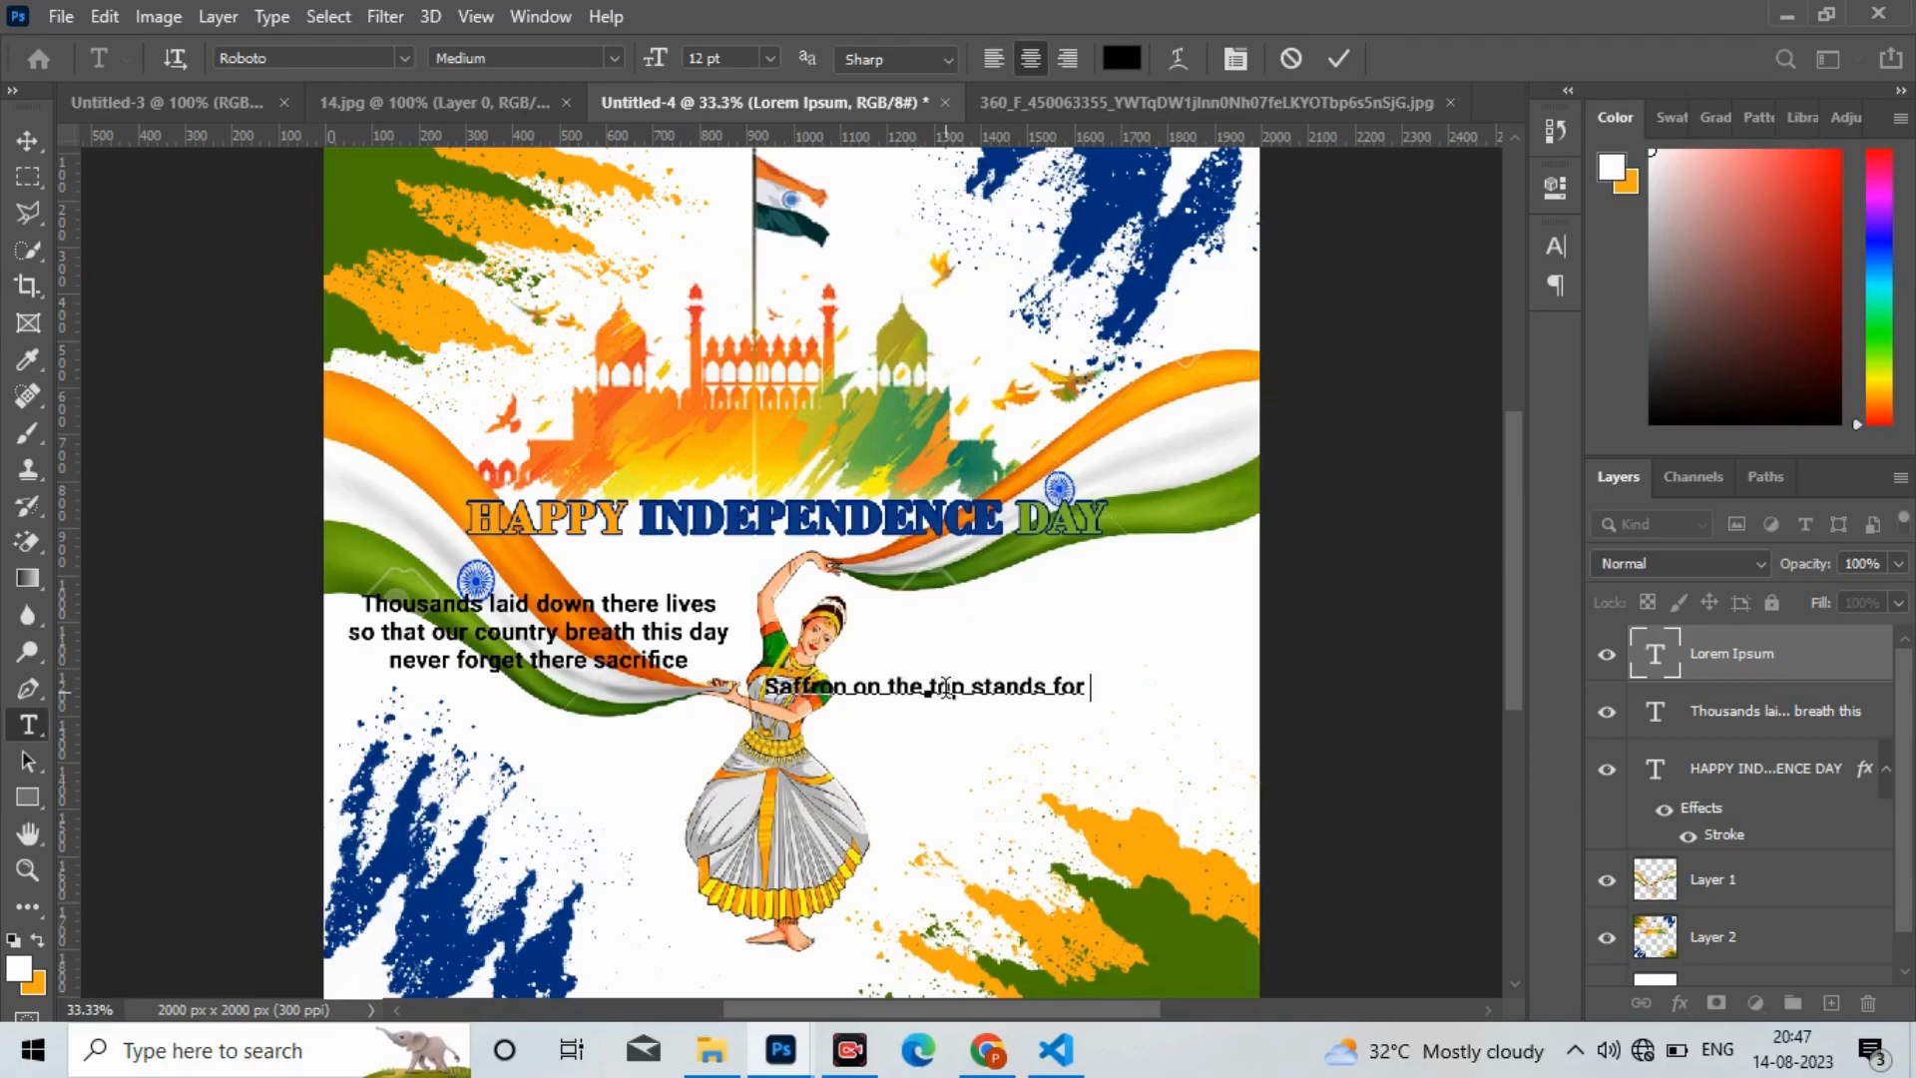
text( Sacrifice)
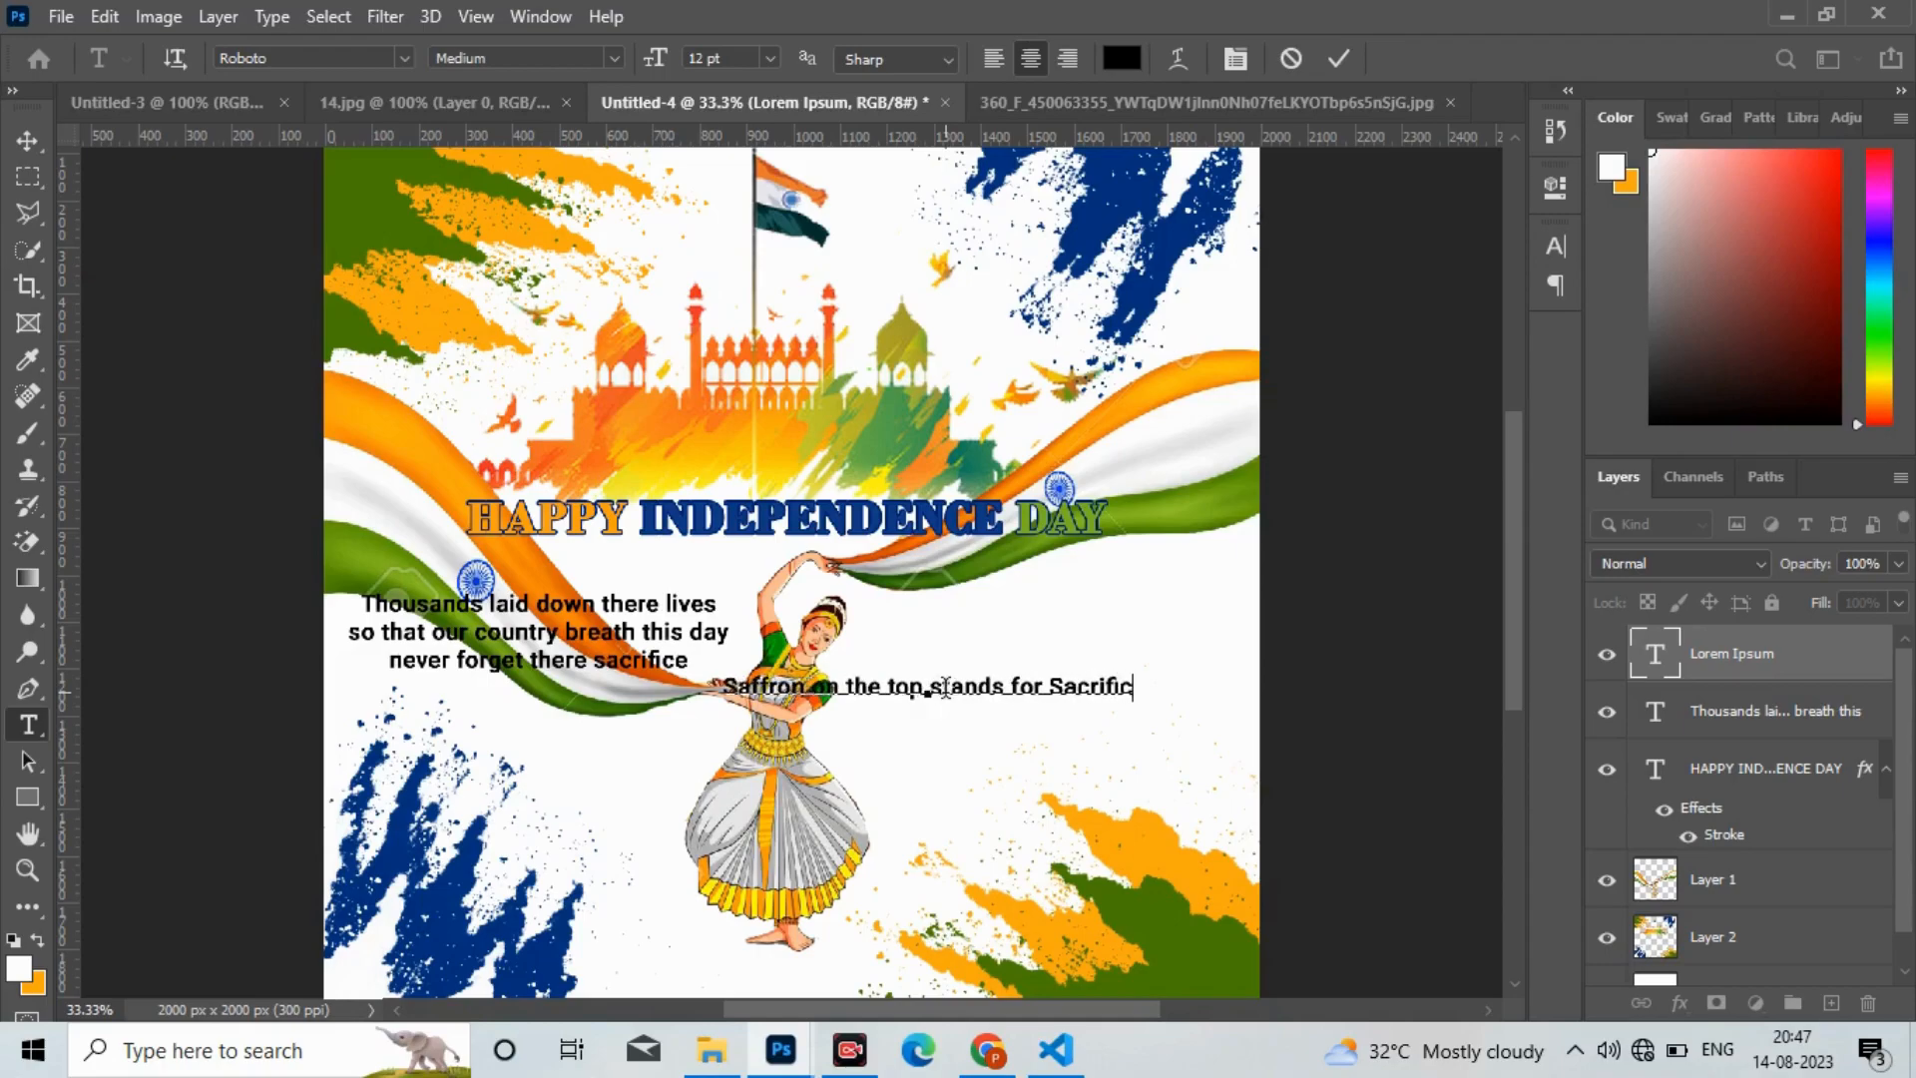
text( & courage)
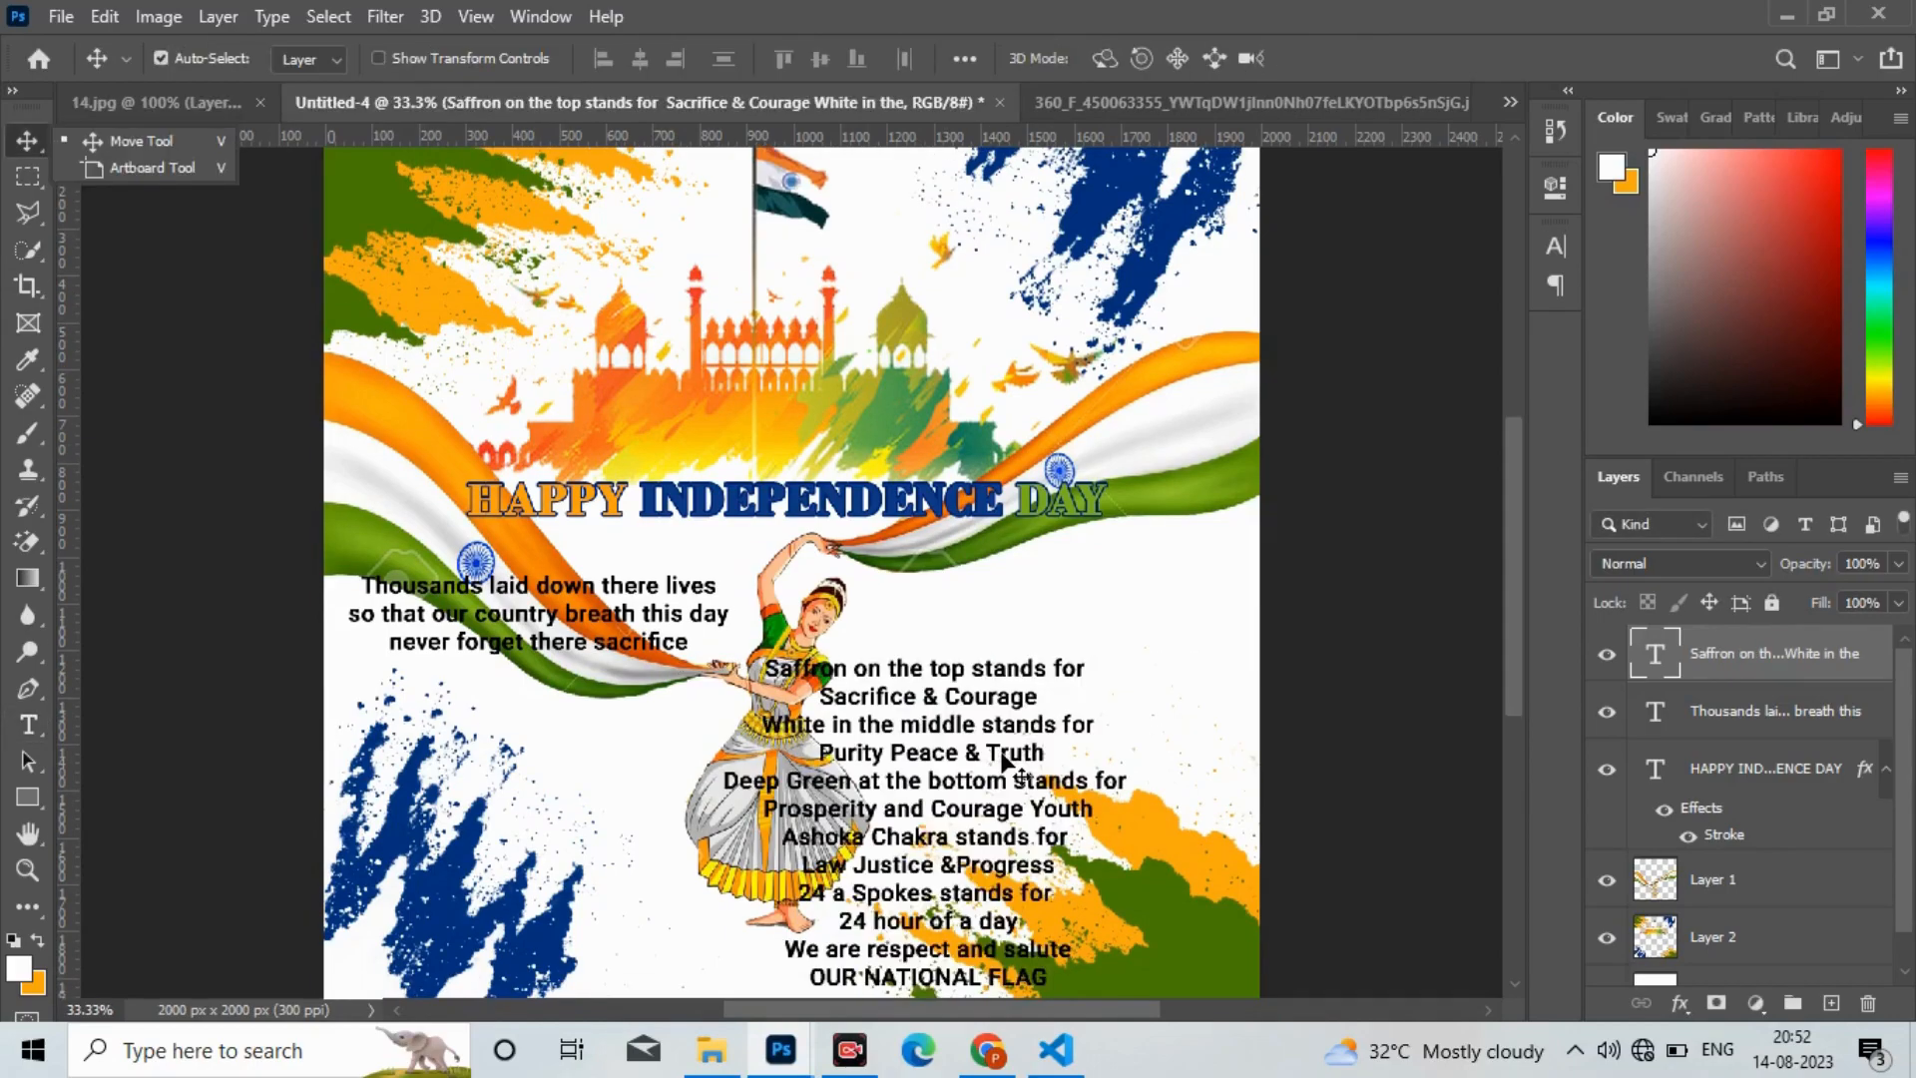
Step: Move the flag-meaning text clear of the dancer, below the right flag ribbon, and set it to 10 pt
drag(1077, 579, 1177, 644)
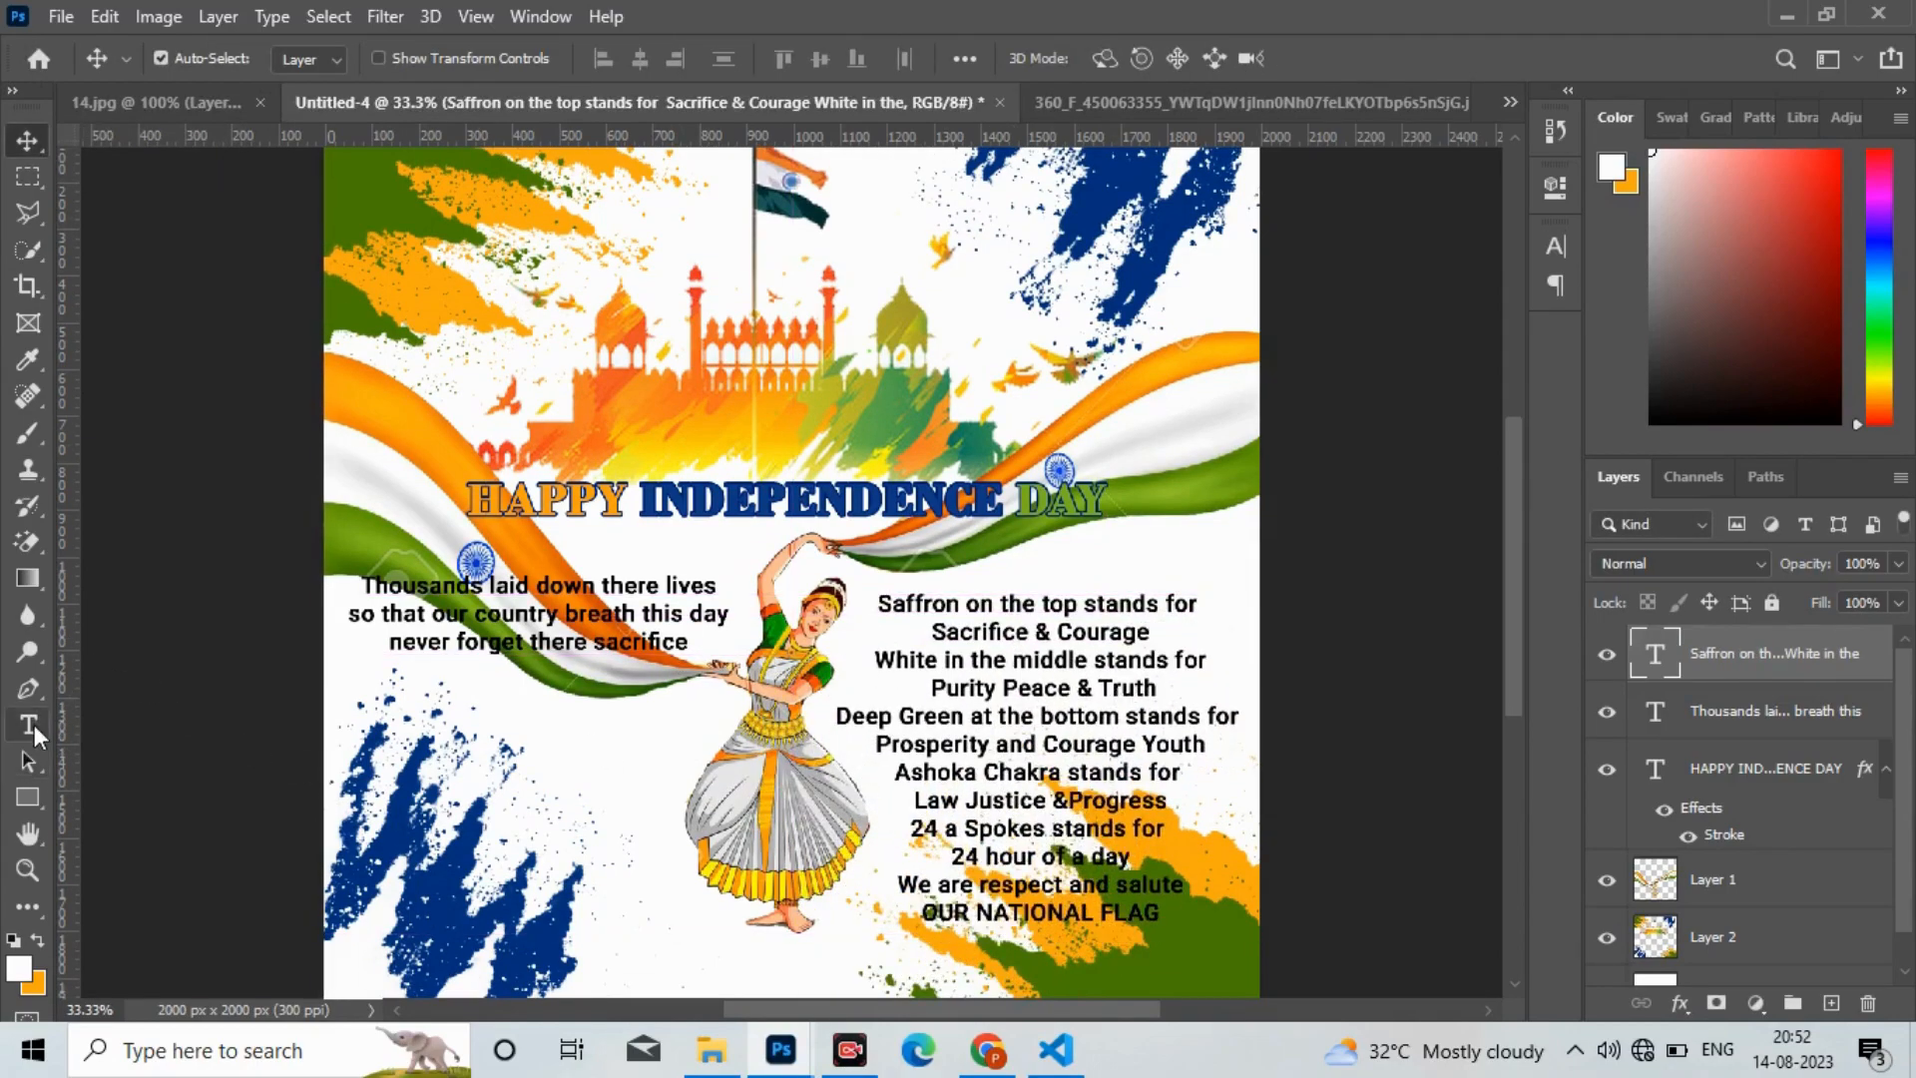
click(24, 728)
click(1058, 778)
key(ctrl+a)
click(772, 59)
click(753, 184)
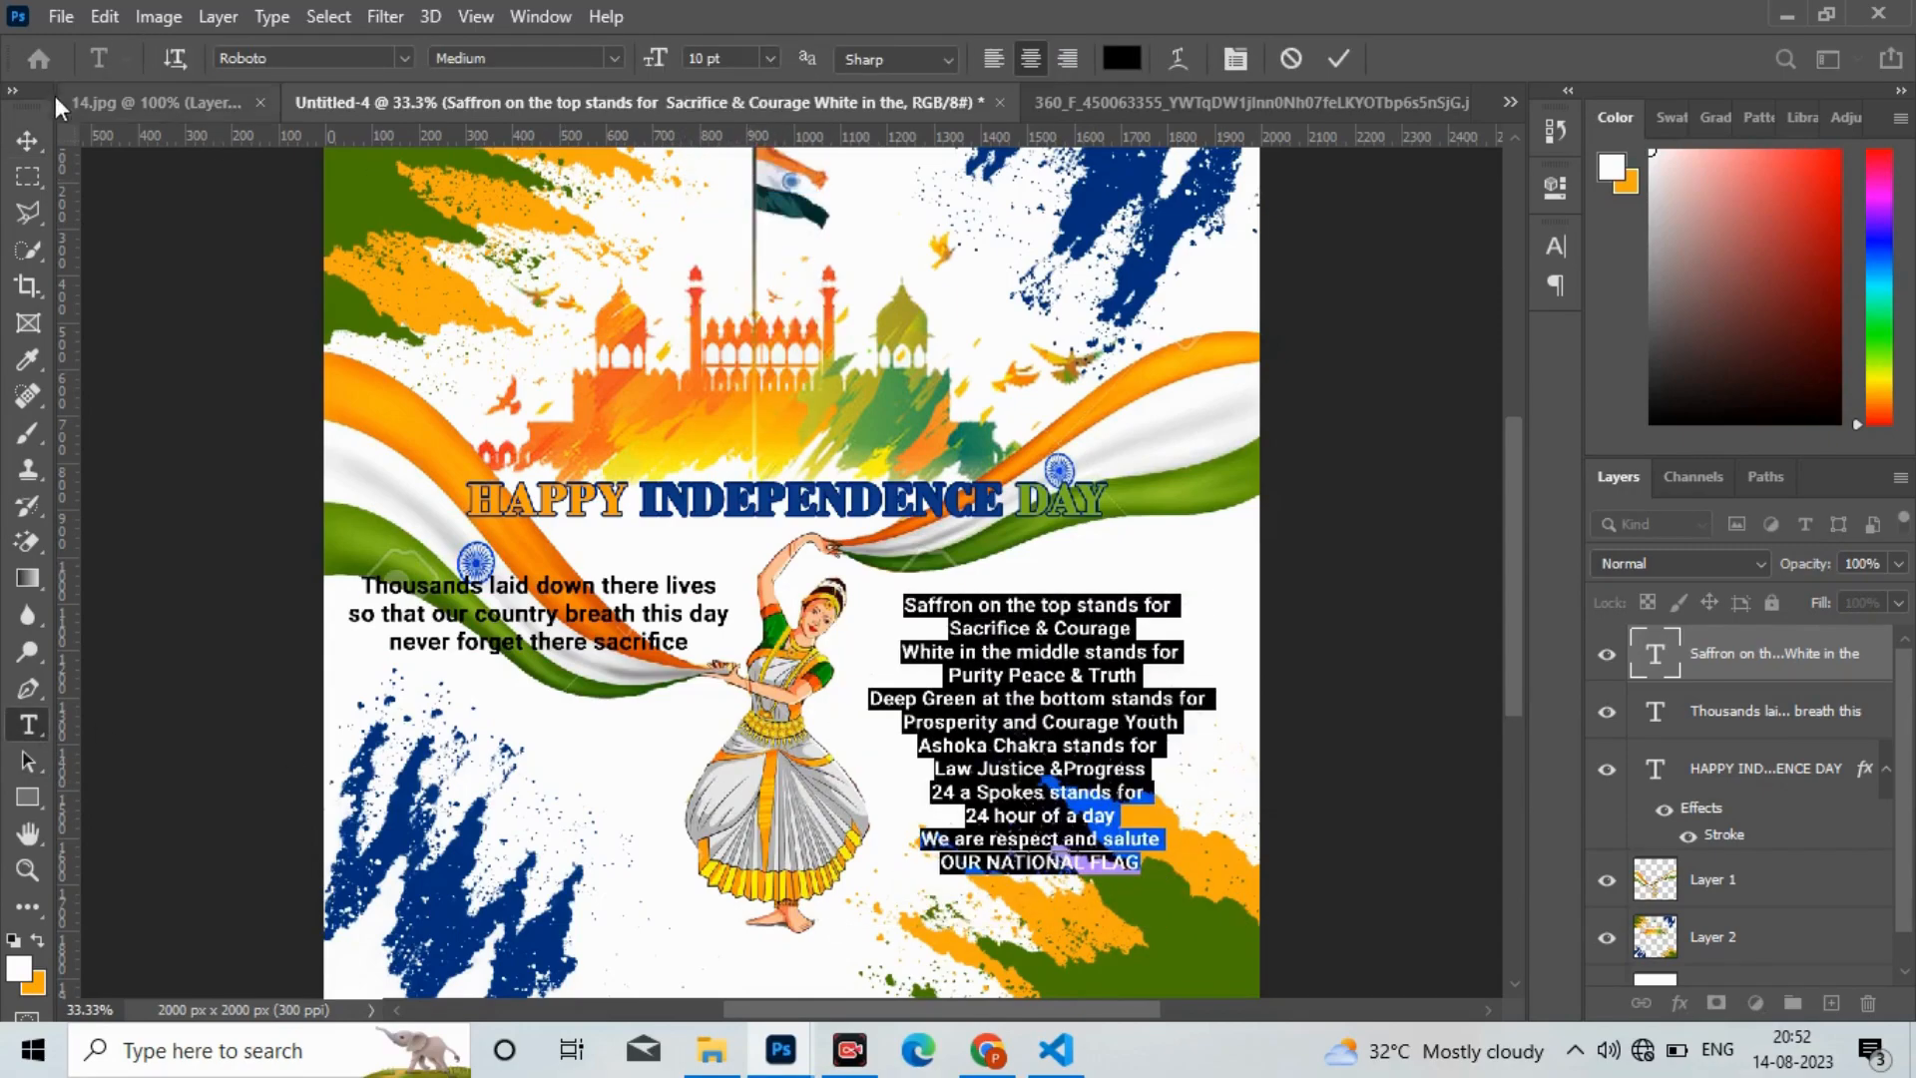
click(27, 139)
scroll(1108, 758, down, 2)
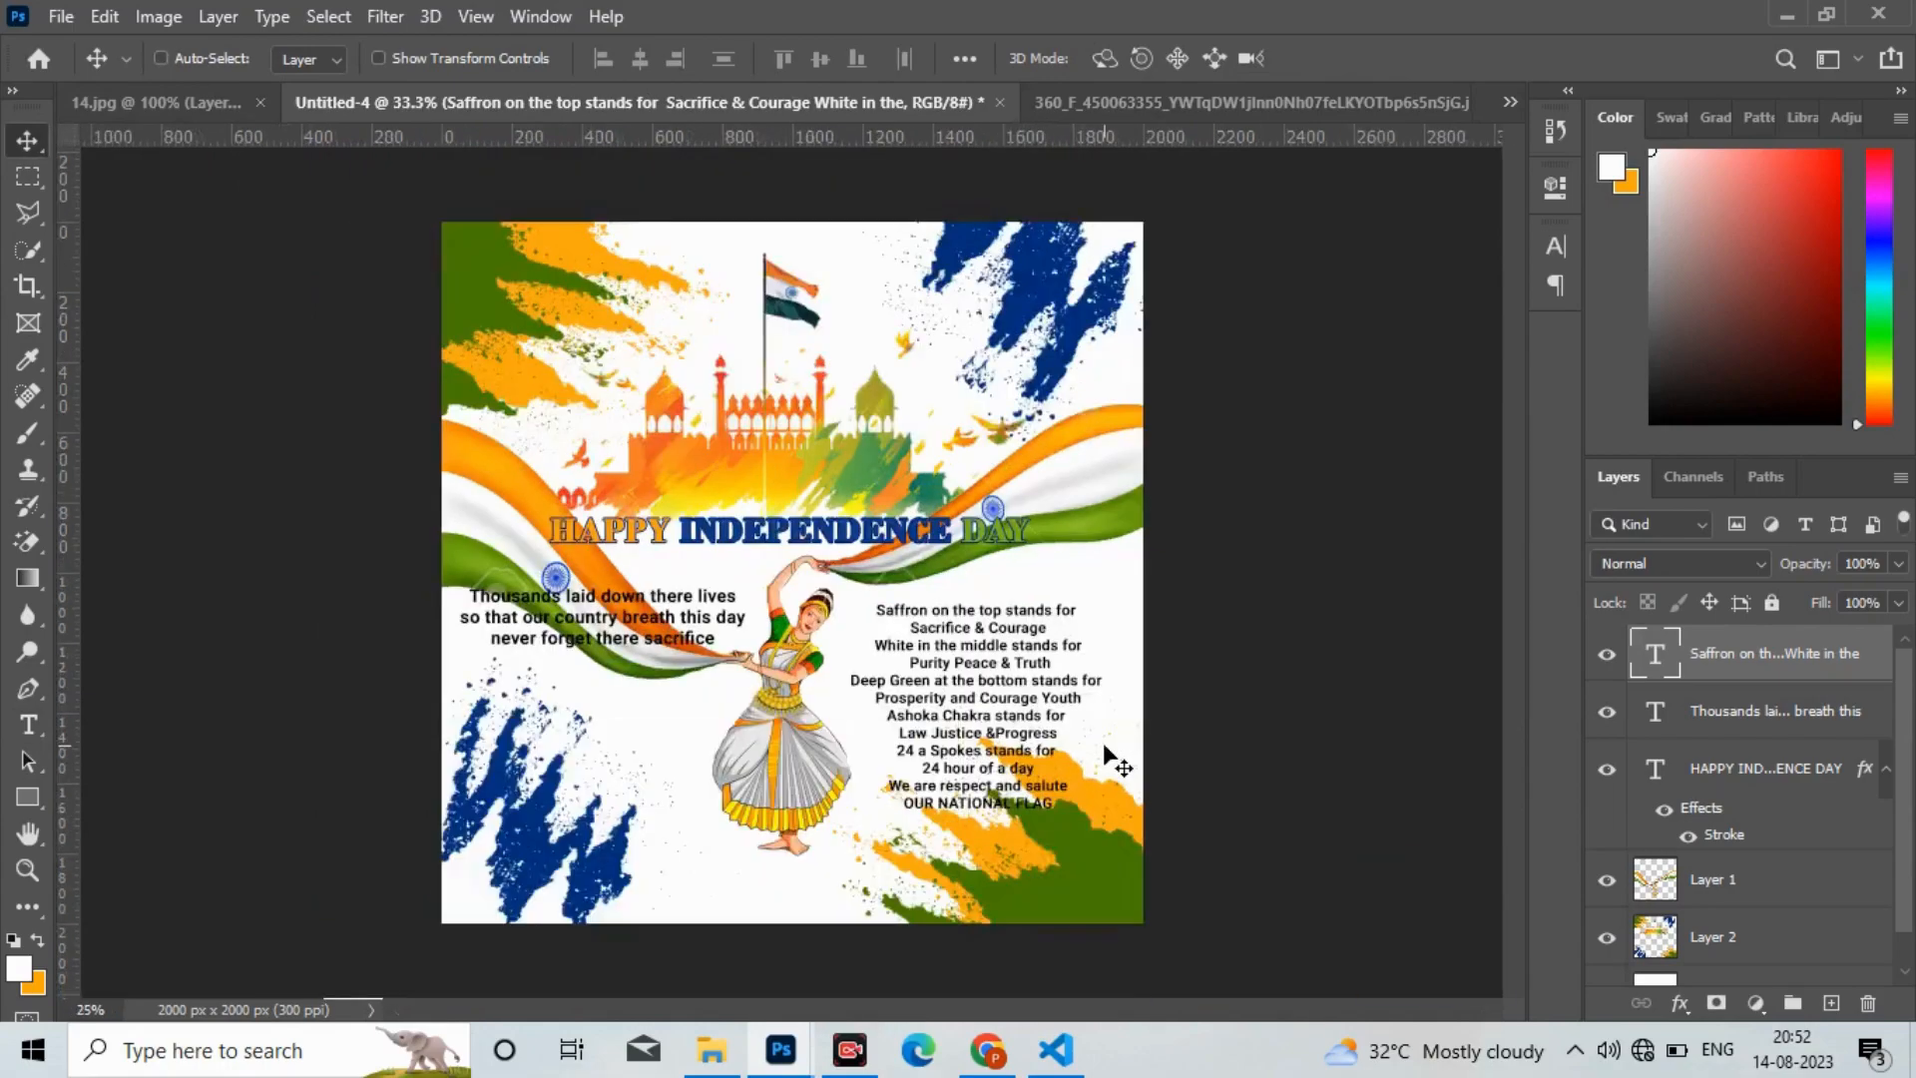
scroll(1107, 758, up, 1)
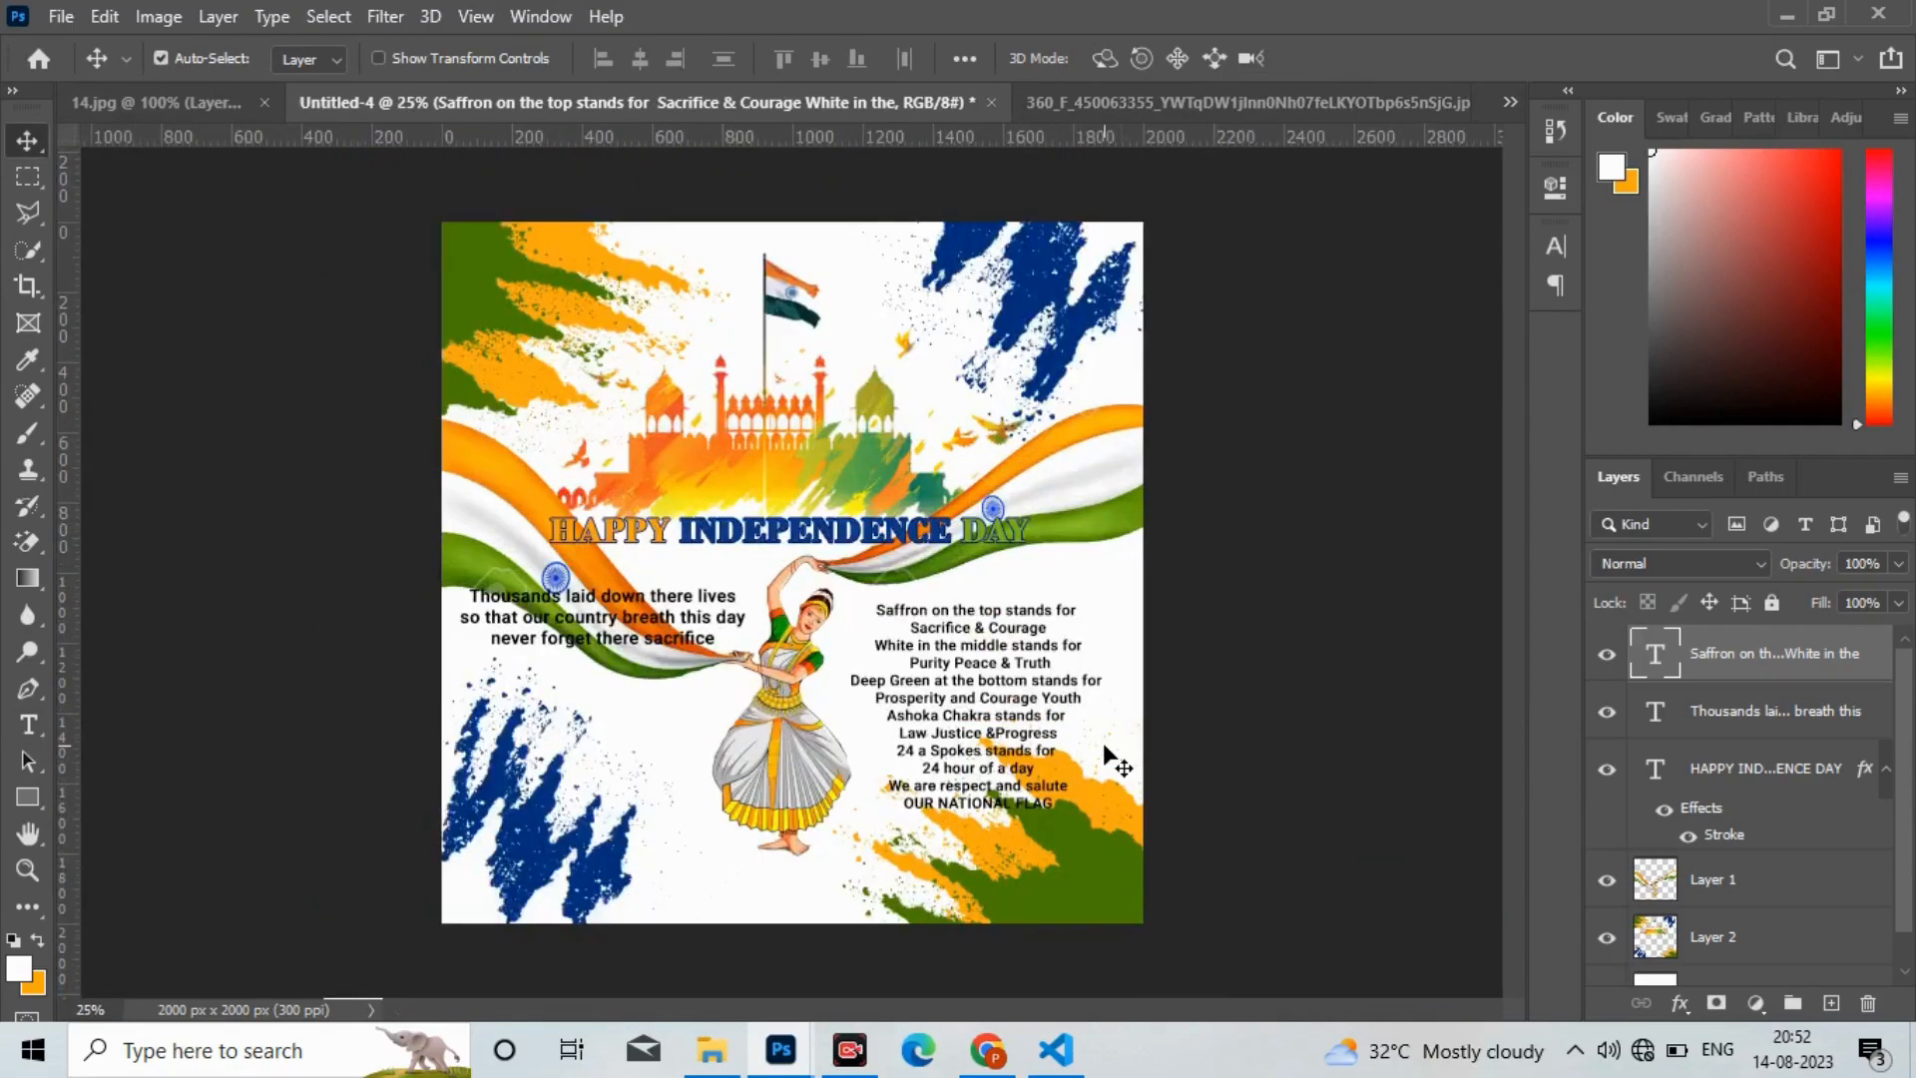